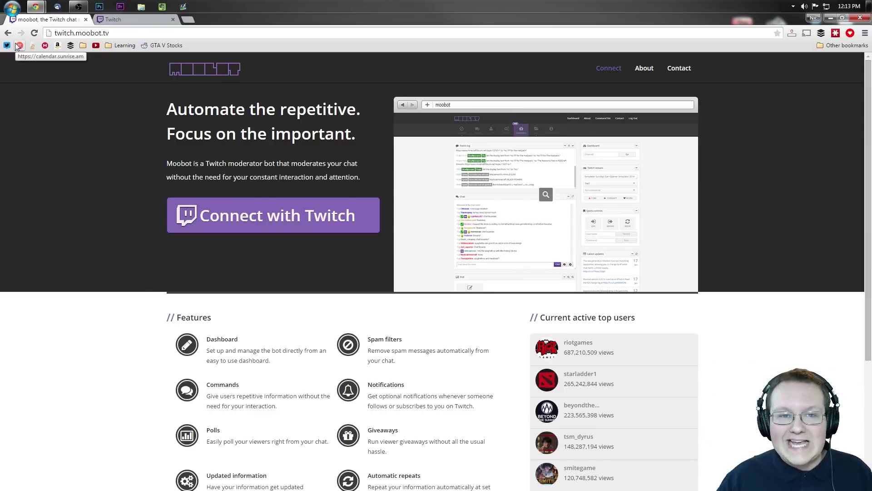
# Start signing in to Moobot with 'Connect with Twitch'
pyautogui.click(308, 222)
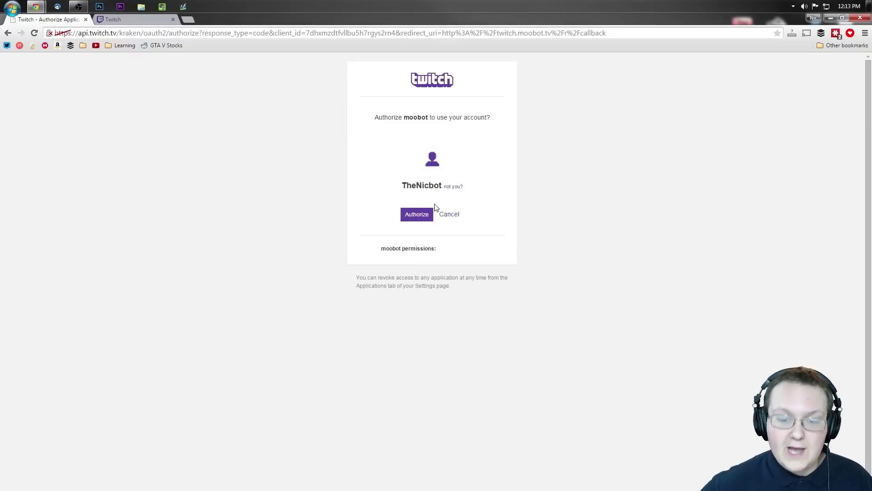
# Authorize Moobot on the Twitch authorization page to reach the Moobot dashboard
pyautogui.moveTo(407, 184); pyautogui.dragTo(443, 182)
pyautogui.click(443, 182)
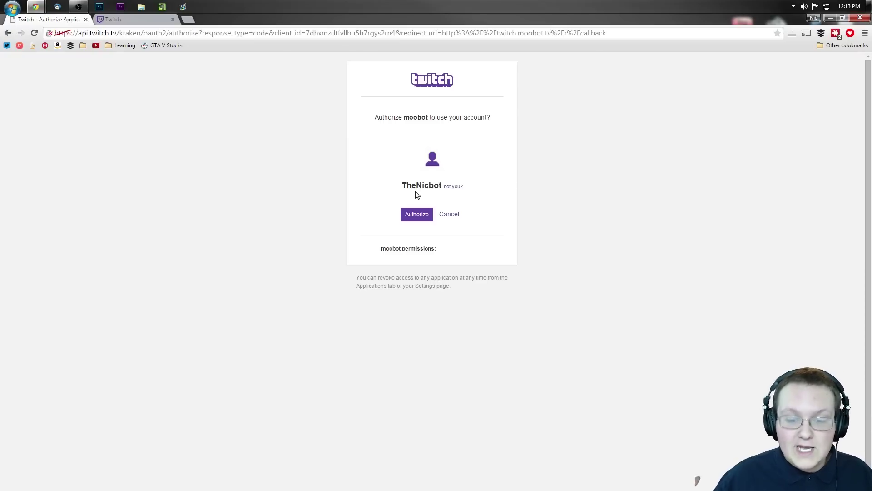
pyautogui.click(416, 215)
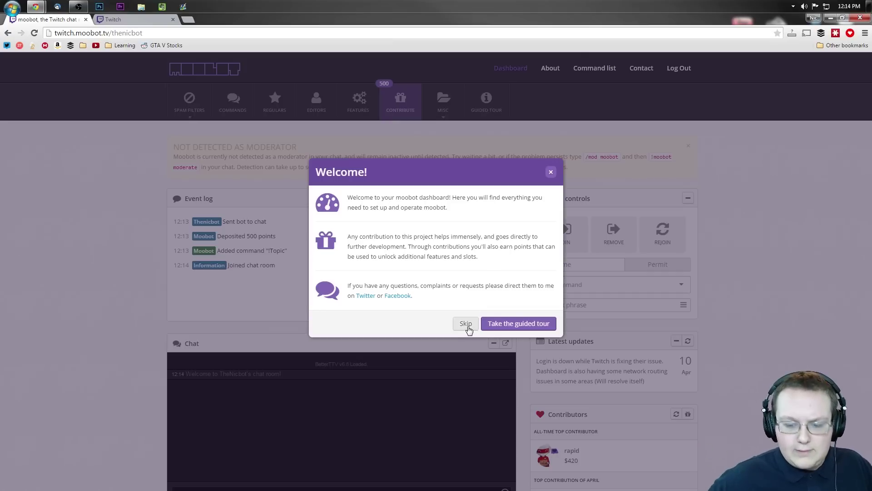
# Skip the welcome message and tour tip, then cancel the $25 contribution dialog
pyautogui.click(525, 325)
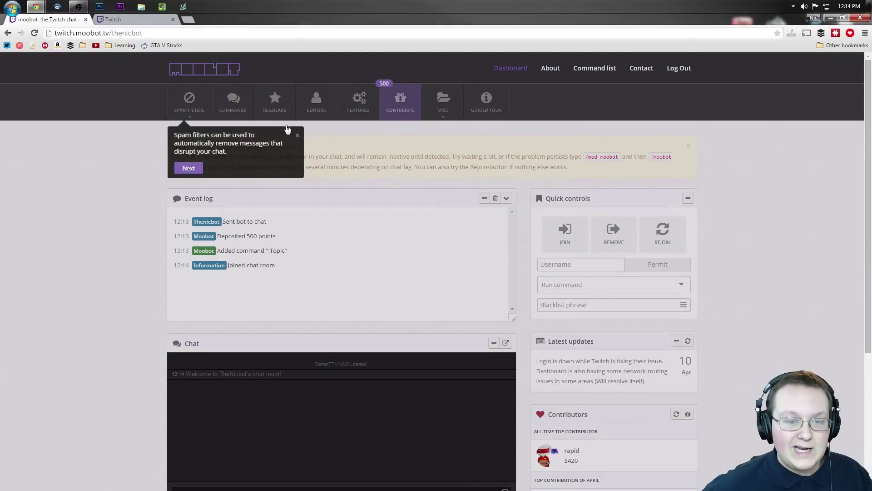
pyautogui.click(297, 139)
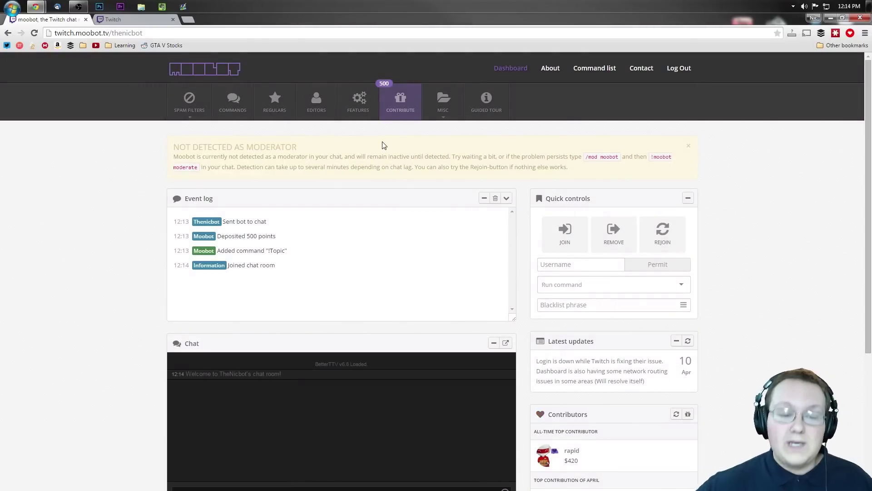
pyautogui.click(394, 103)
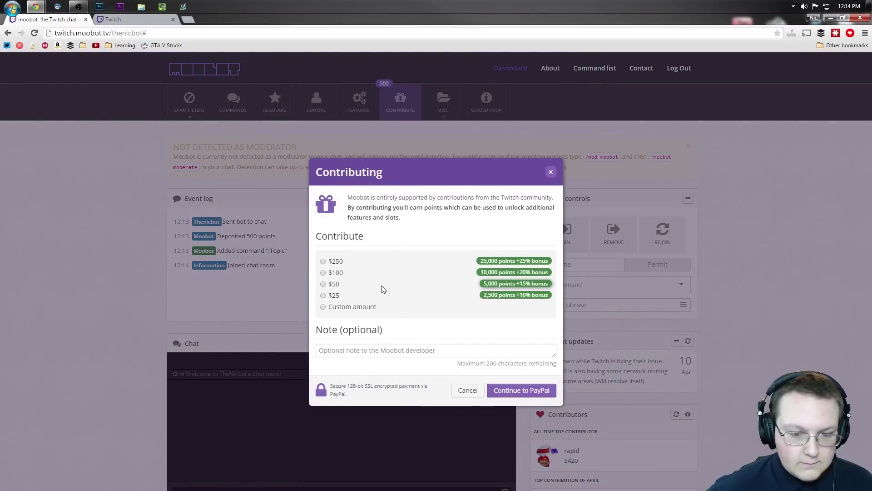
pyautogui.click(331, 296)
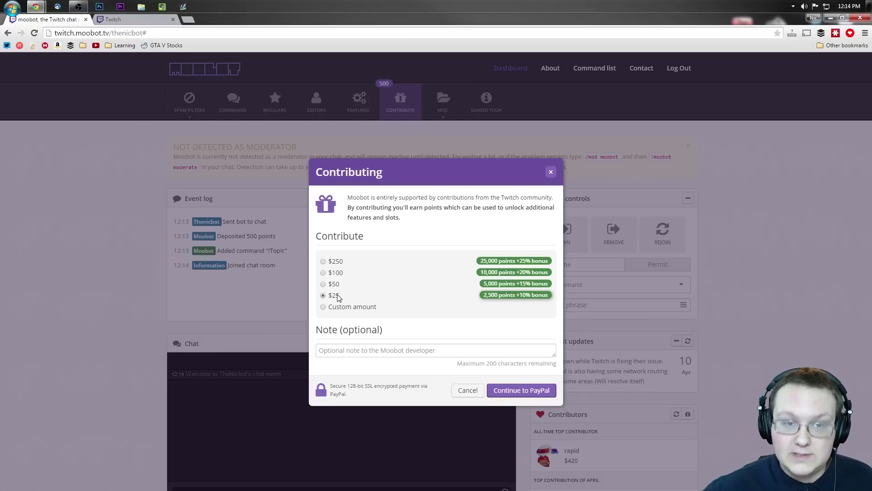
pyautogui.click(551, 172)
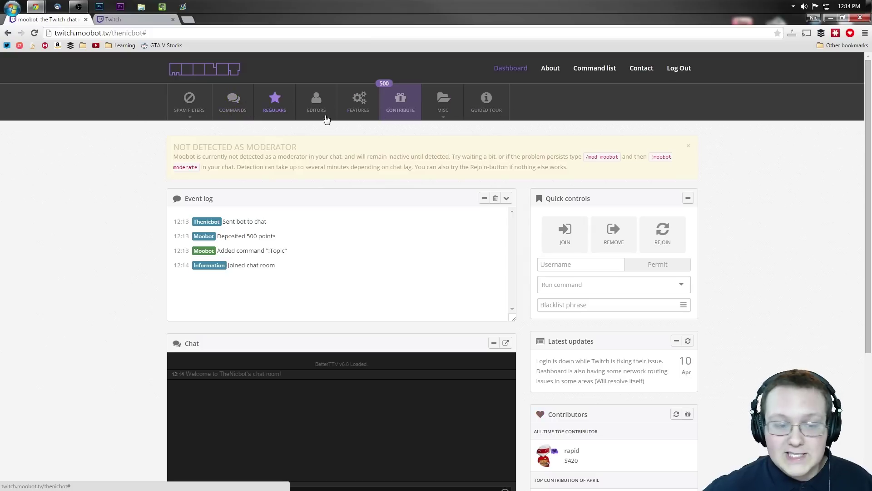
# Have the Moobot bot join the channel chat
pyautogui.scroll(-2, 448, 134)
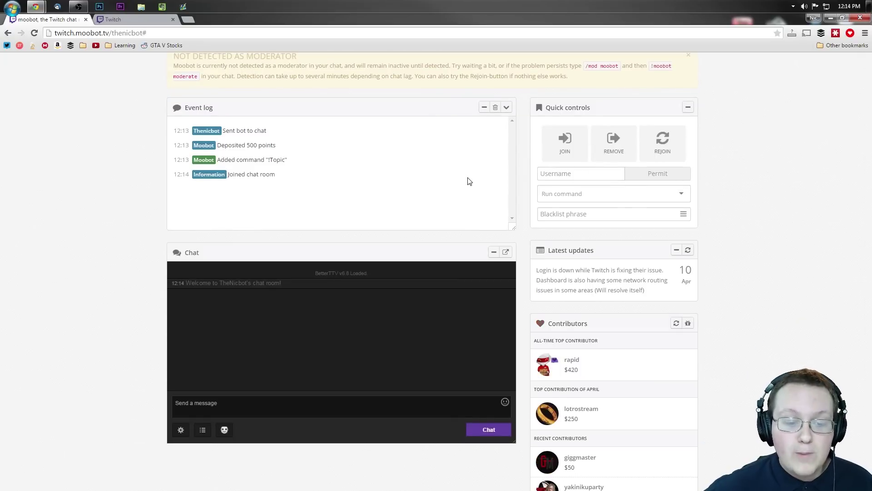
pyautogui.click(566, 141)
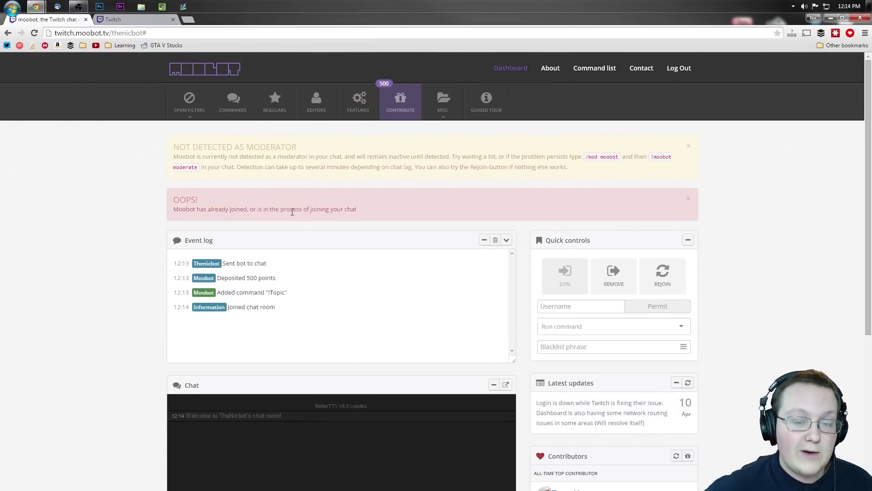
pyautogui.scroll(-2, 322, 188)
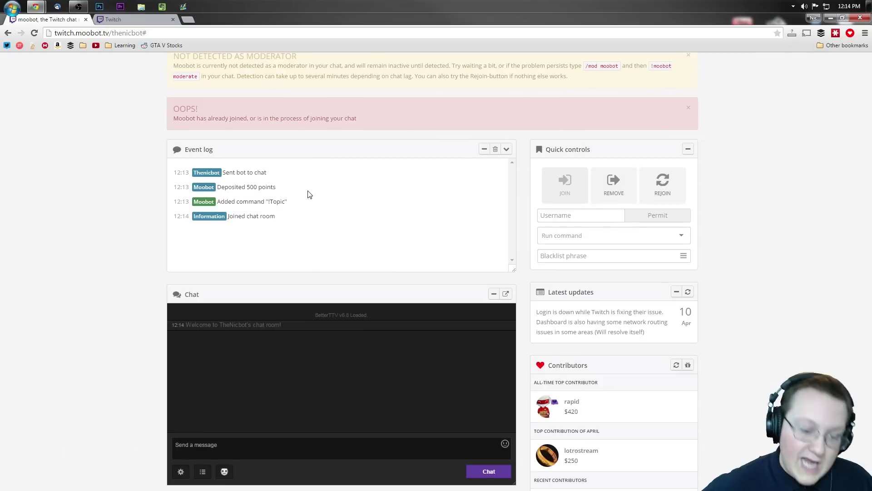
# Send 'Twitch' as a test chat message, then '/mod moobot' to make moobot a moderator
pyautogui.click(277, 440)
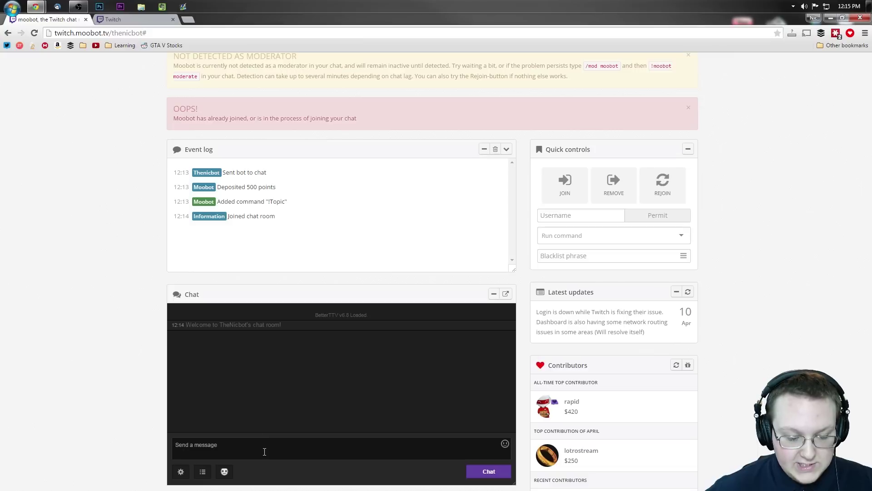
pyautogui.write('Twitch')
pyautogui.press('Return')
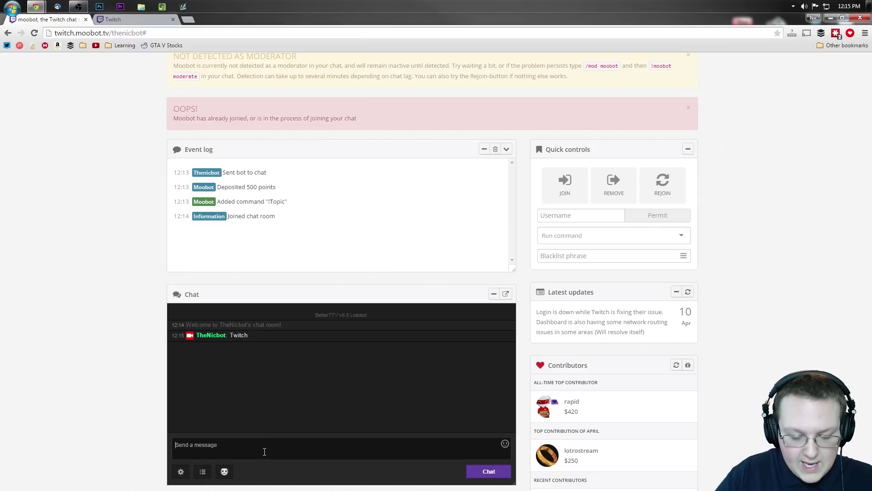
pyautogui.write('/mod moobot')
pyautogui.press('Return')
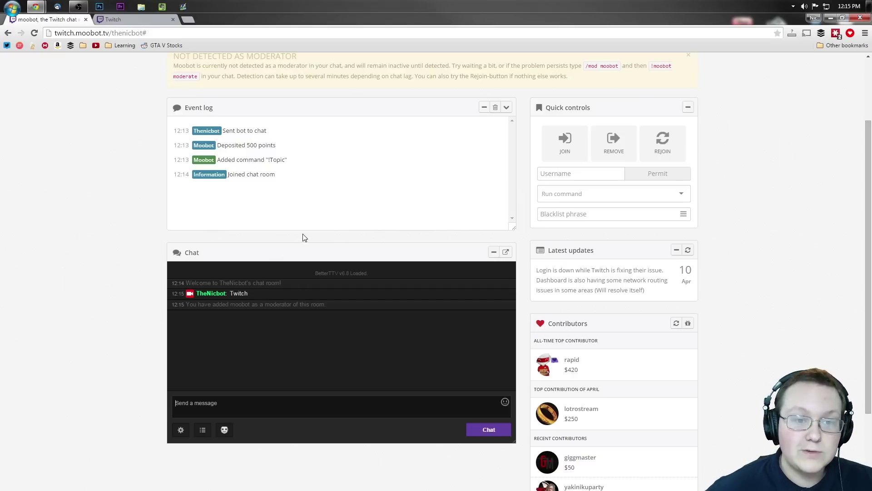
# Turn on the Excessive use of caps filter in Spam filter settings
pyautogui.scroll(2, 98, 225)
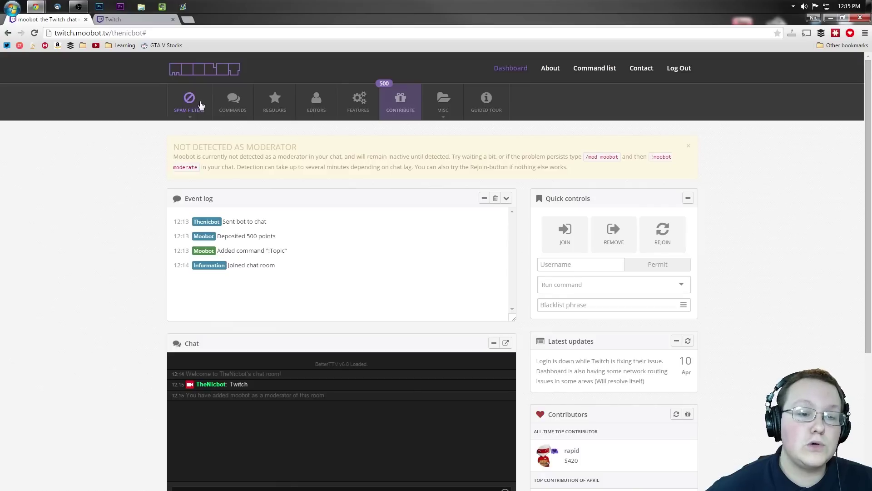
pyautogui.click(198, 108)
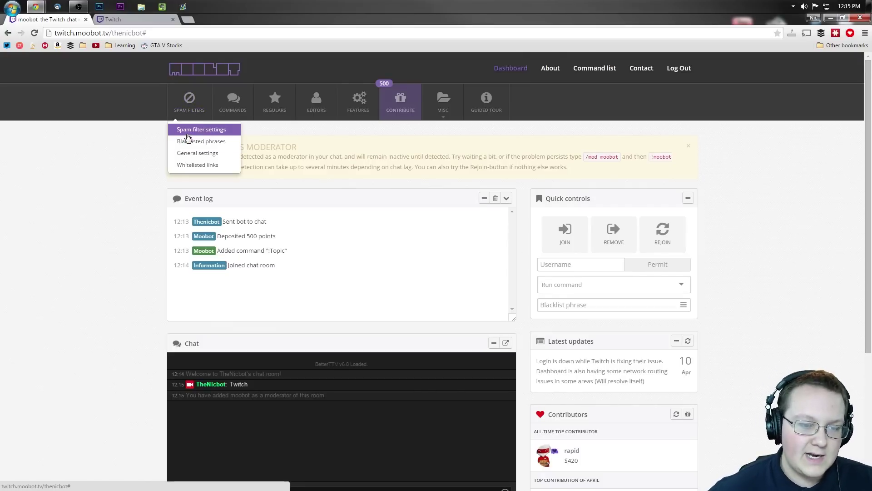
pyautogui.click(187, 133)
pyautogui.scroll(-1, 443, 228)
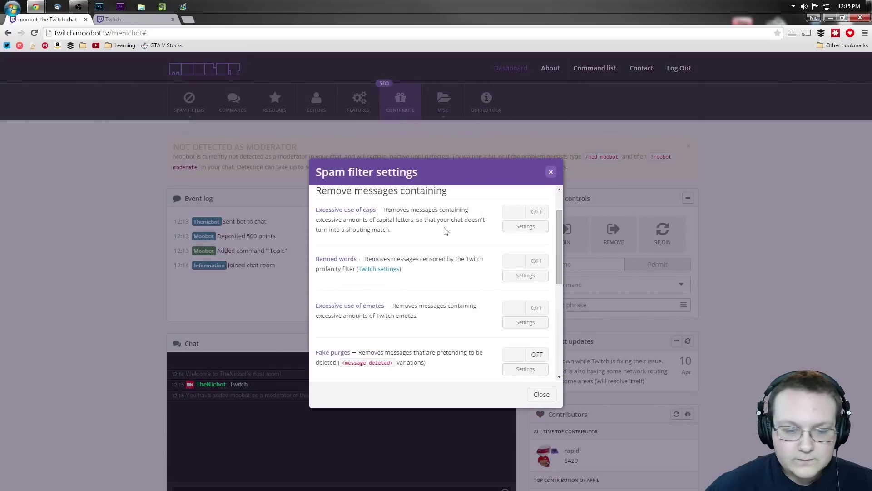
pyautogui.scroll(-5, 442, 273)
pyautogui.scroll(6, 441, 258)
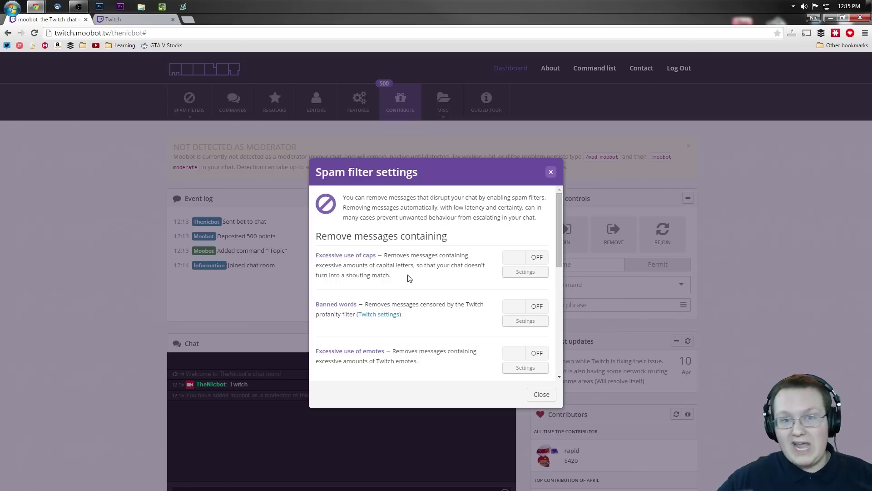
pyautogui.click(525, 257)
pyautogui.scroll(-2, 475, 210)
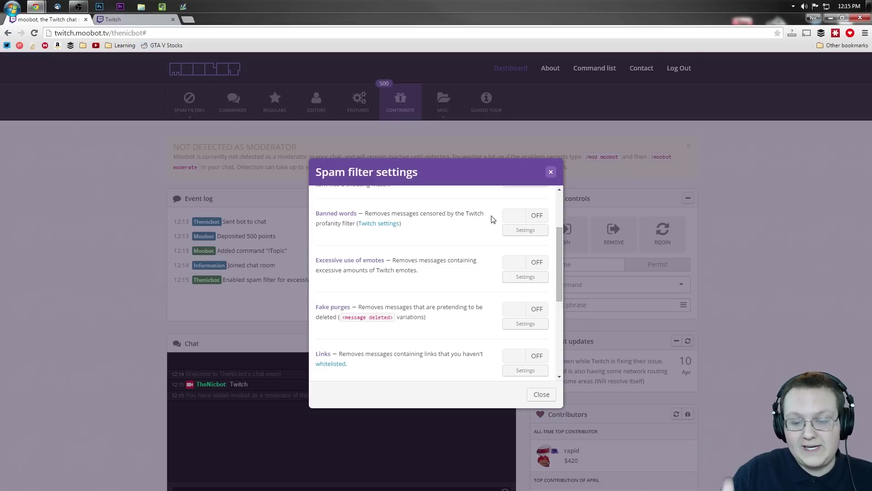
# Turn on the Banned words filter, checking the Twitch channel settings, then close the spam settings
pyautogui.click(380, 224)
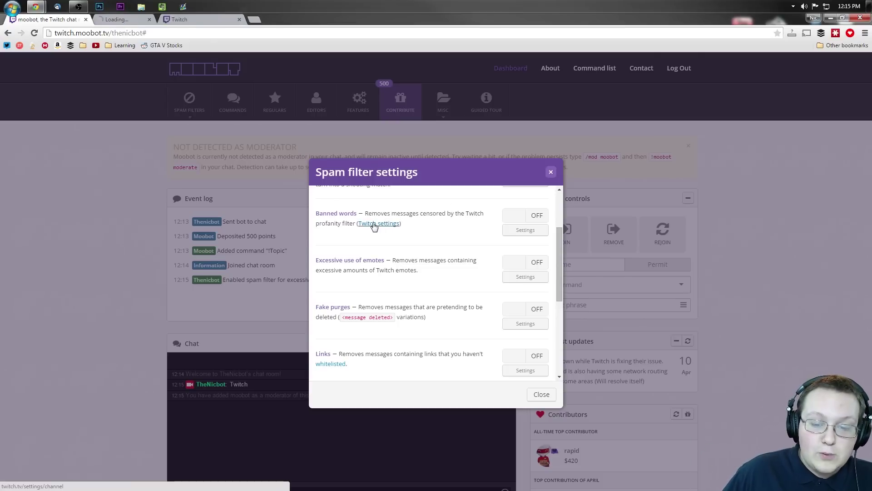
pyautogui.click(139, 21)
pyautogui.scroll(-2, 179, 249)
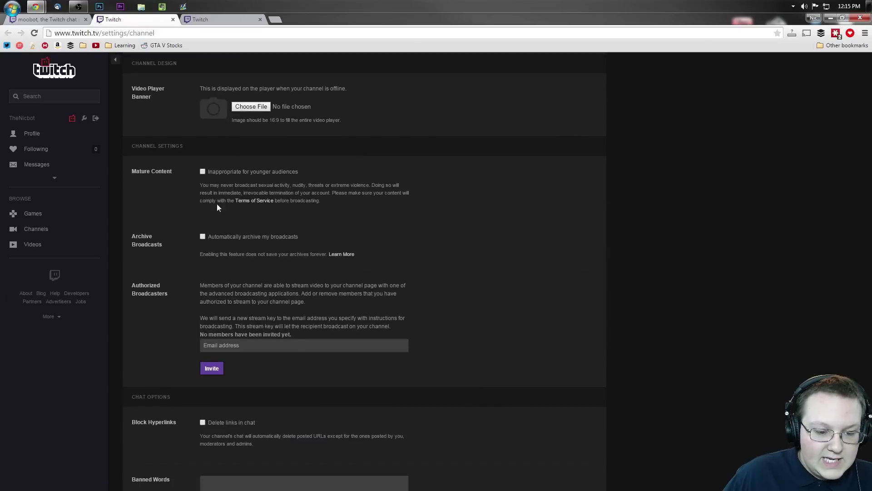
pyautogui.click(64, 21)
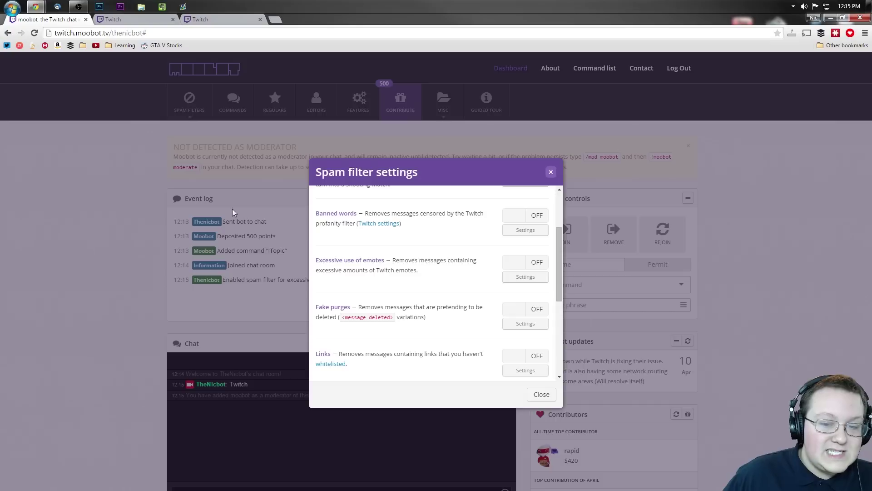
pyautogui.click(522, 216)
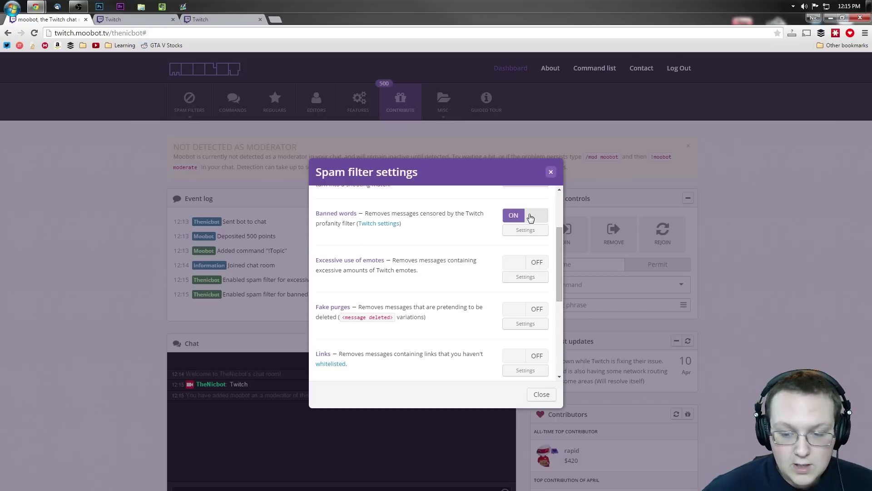
pyautogui.scroll(-1, 449, 232)
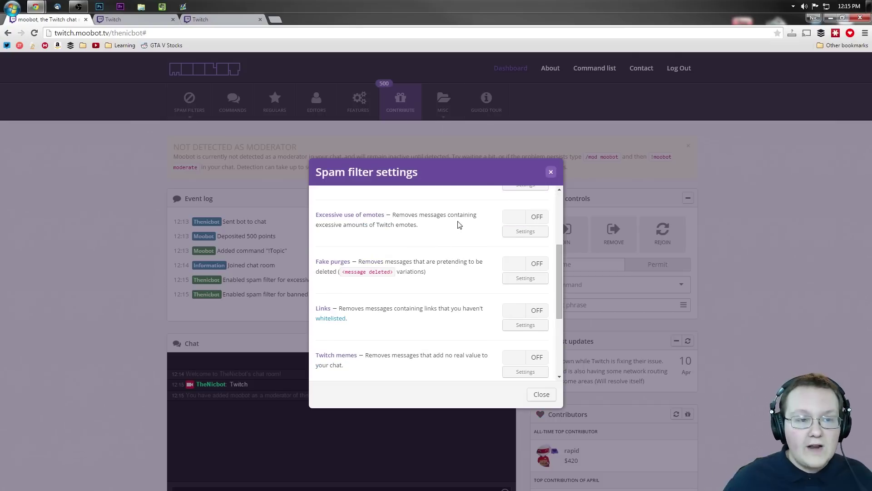
pyautogui.click(109, 19)
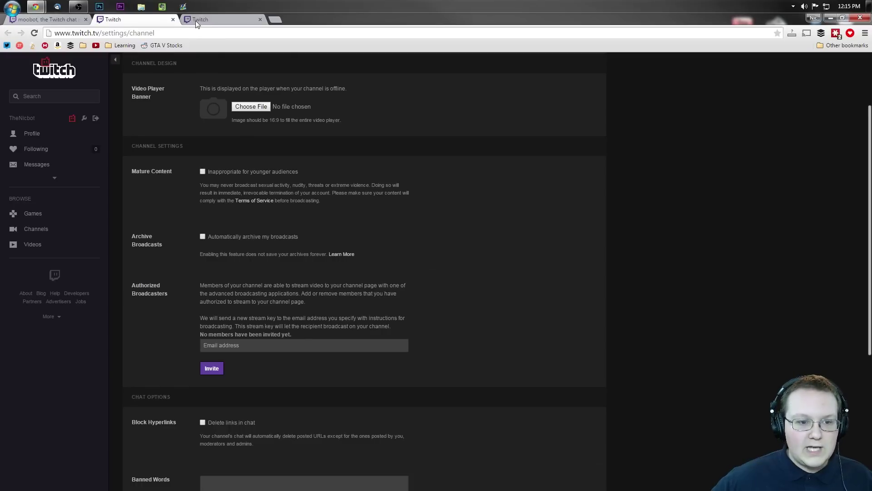
pyautogui.click(196, 19)
pyautogui.click(45, 20)
pyautogui.click(295, 347)
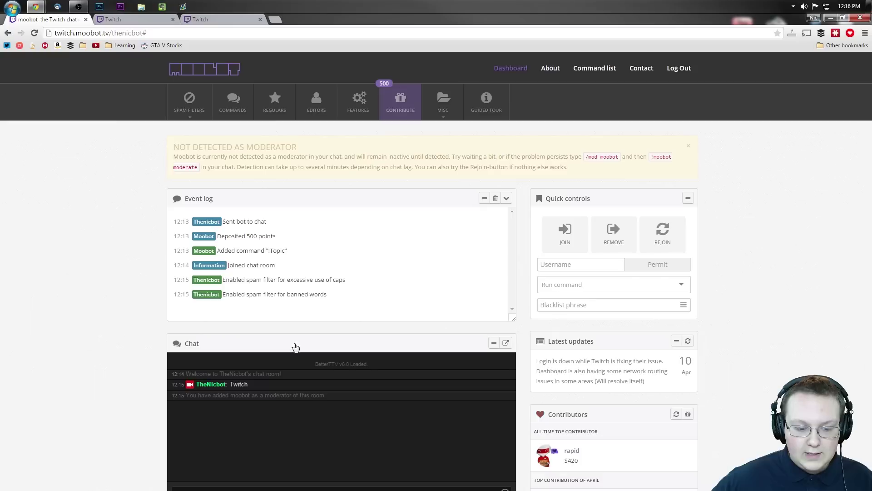
pyautogui.scroll(-1, 315, 429)
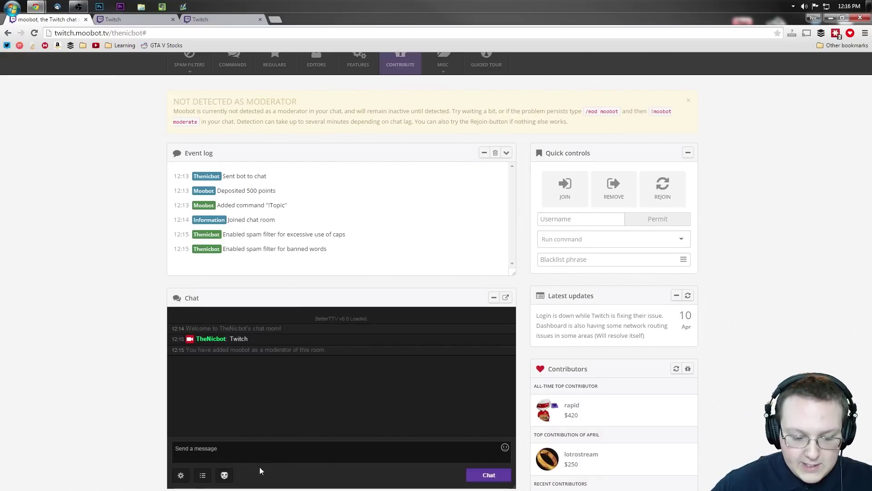
pyautogui.write('Kappa')
pyautogui.hotkey('ctrl', 'a')
pyautogui.hotkey('ctrl', 'c')
pyautogui.hotkey('ctrl', 'v')
pyautogui.hotkey('ctrl', 'v')
pyautogui.hotkey('ctrl', 'v')
pyautogui.hotkey('ctrl', 'v')
pyautogui.hotkey('ctrl', 'v')
pyautogui.hotkey('ctrl', 'v')
pyautogui.hotkey('ctrl', 'v')
pyautogui.hotkey('ctrl', 'v')
pyautogui.hotkey('ctrl', 'v')
pyautogui.hotkey('ctrl', 'v')
pyautogui.hotkey('ctrl', 'v')
pyautogui.hotkey('ctrl', 'v')
pyautogui.hotkey('ctrl', 'v')
pyautogui.hotkey('ctrl', 'v')
pyautogui.hotkey('ctrl', 'v')
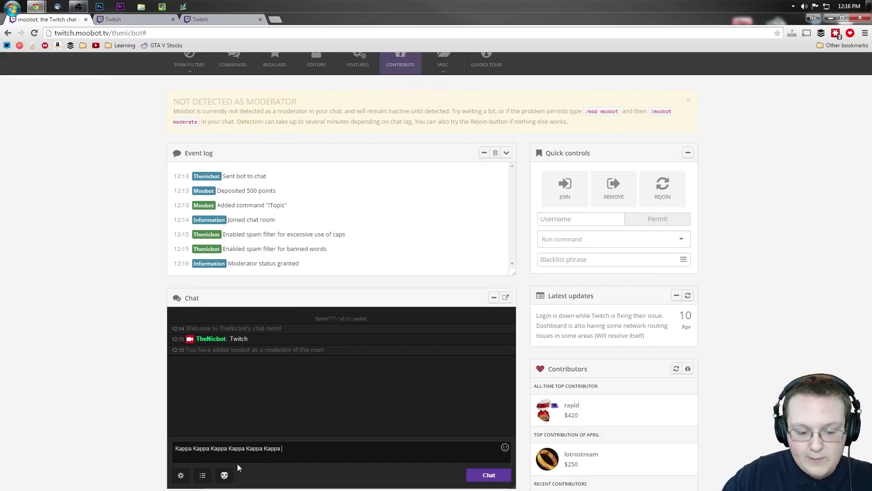
pyautogui.hotkey('ctrl', 'v')
pyautogui.hotkey('ctrl', 'v')
pyautogui.hotkey('ctrl', 'v')
pyautogui.hotkey('ctrl', 'v')
pyautogui.hotkey('ctrl', 'v')
pyautogui.hotkey('ctrl', 'v')
pyautogui.hotkey('ctrl', 'v')
pyautogui.hotkey('ctrl', 'v')
pyautogui.hotkey('ctrl', 'v')
pyautogui.hotkey('ctrl', 'v')
pyautogui.hotkey('ctrl', 'v')
pyautogui.hotkey('ctrl', 'v')
pyautogui.hotkey('ctrl', 'v')
pyautogui.hotkey('ctrl', 'v')
pyautogui.hotkey('ctrl', 'v')
pyautogui.hotkey('ctrl', 'v')
pyautogui.hotkey('ctrl', 'v')
pyautogui.hotkey('ctrl', 'v')
pyautogui.hotkey('ctrl', 'v')
pyautogui.hotkey('ctrl', 'v')
pyautogui.press('Return')
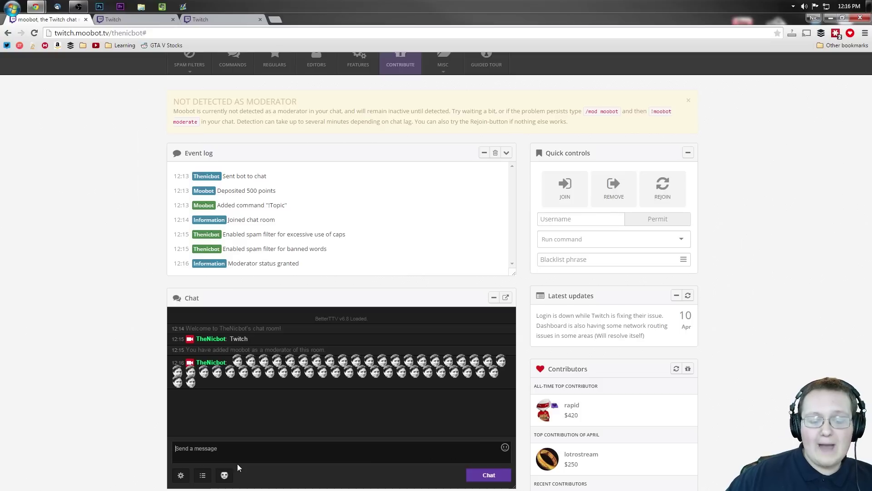
pyautogui.scroll(1, 137, 171)
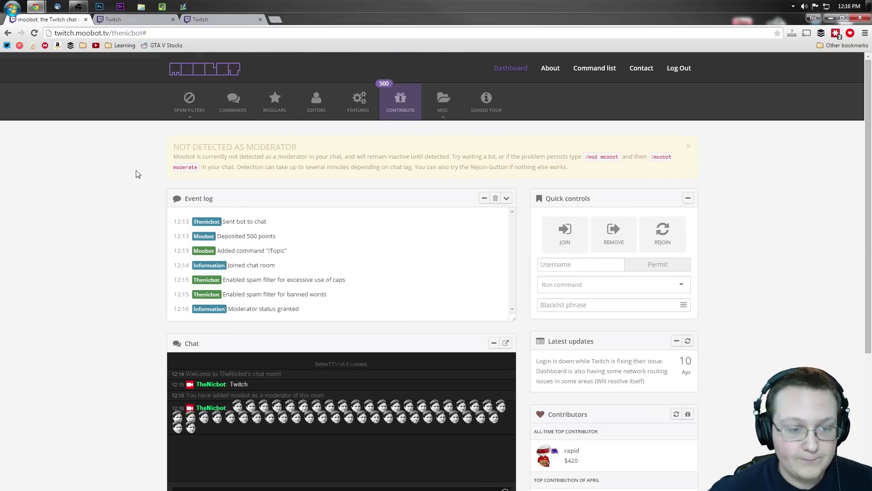
# Turn on the Excessive use of emotes spam filter
pyautogui.click(172, 109)
pyautogui.click(193, 131)
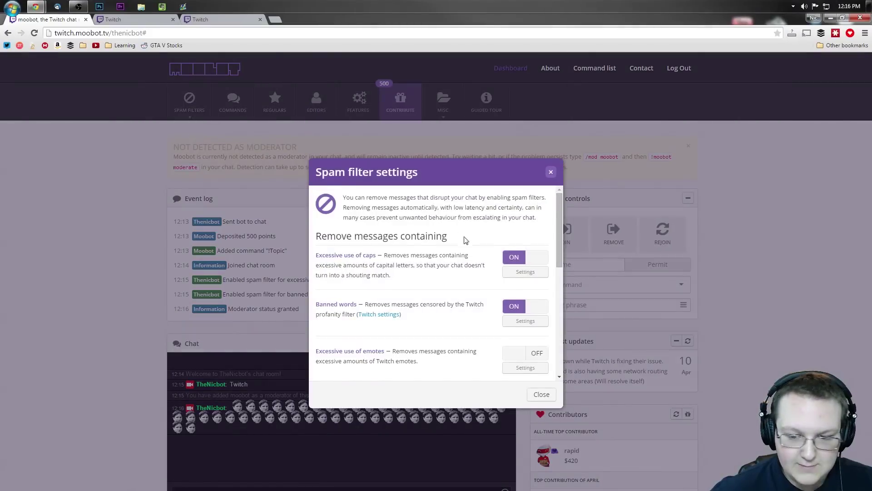
pyautogui.click(519, 306)
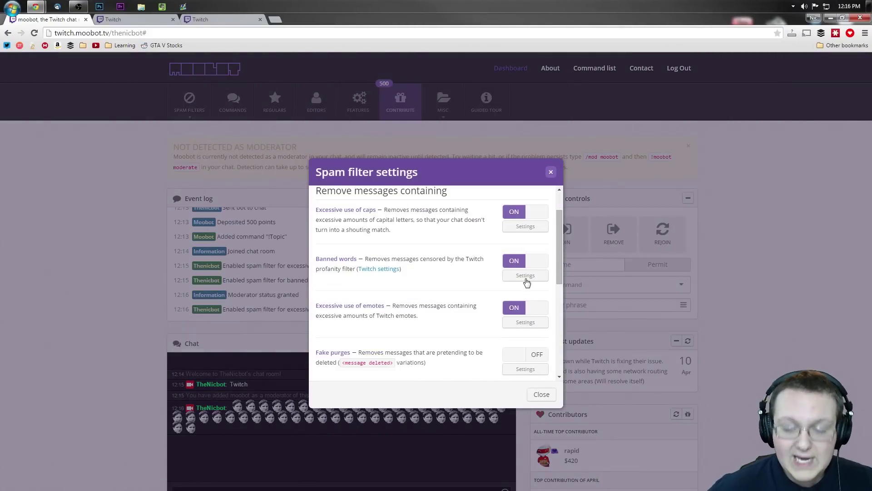
# Set the caps filter announcement to 'Woah! That's way to many caps. Calm it down...'
pyautogui.click(524, 227)
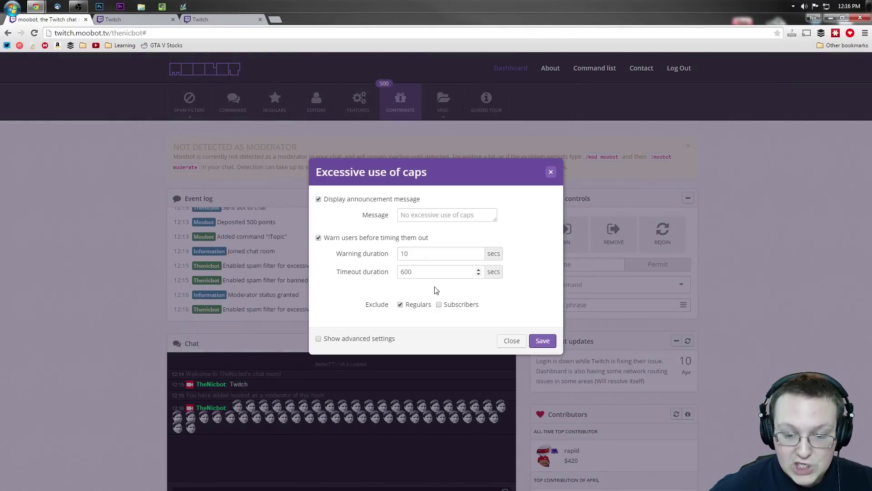
pyautogui.click(428, 219)
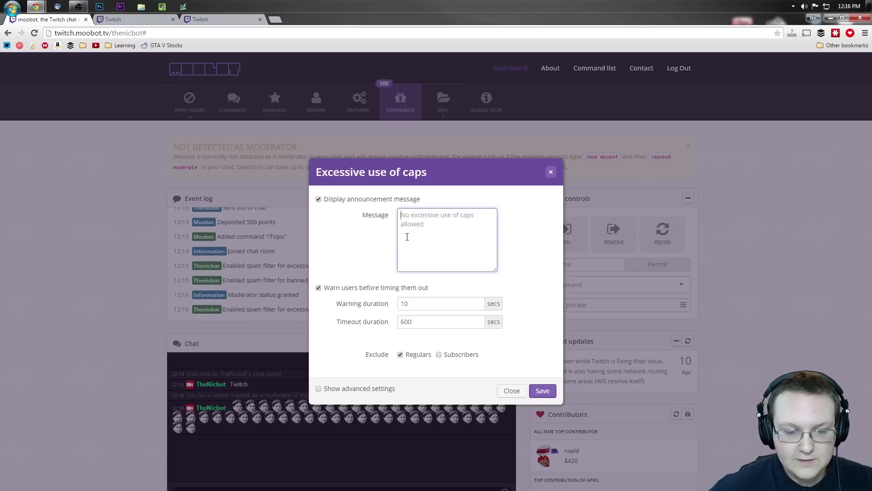
pyautogui.write("Woah! That's way to many caps.")
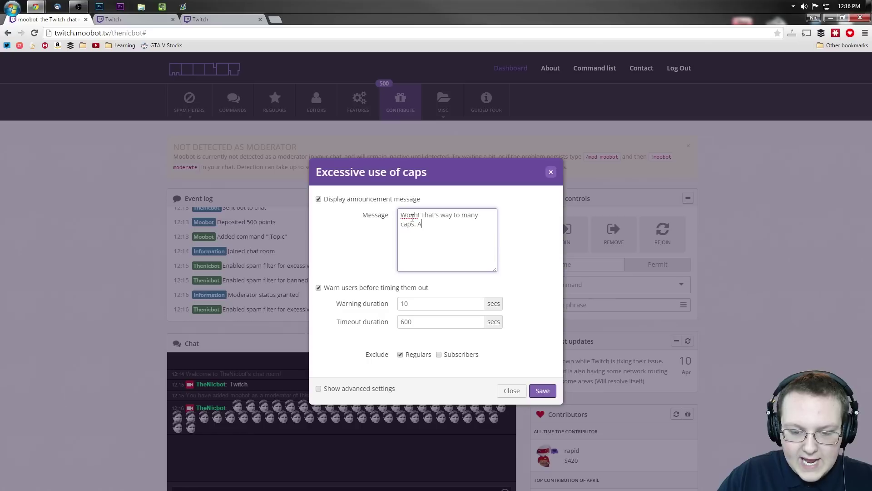
pyautogui.write(' Calm')
pyautogui.write(' it down')
pyautogui.write(". Let's t")
pyautogui.write('ust h')
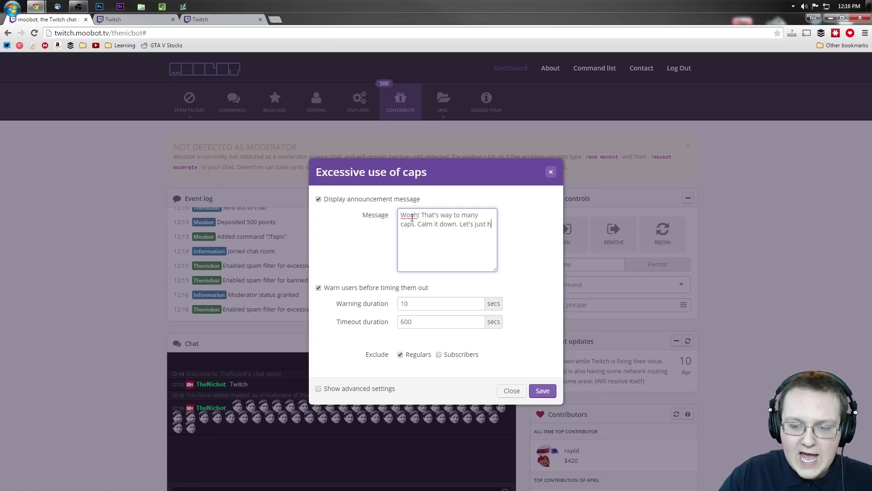
pyautogui.write('ave a normal')
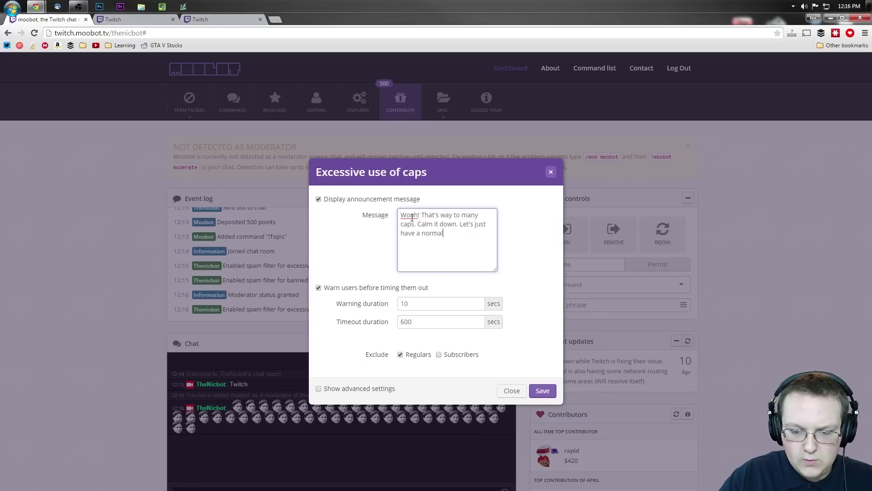
pyautogui.write(' conversation.')
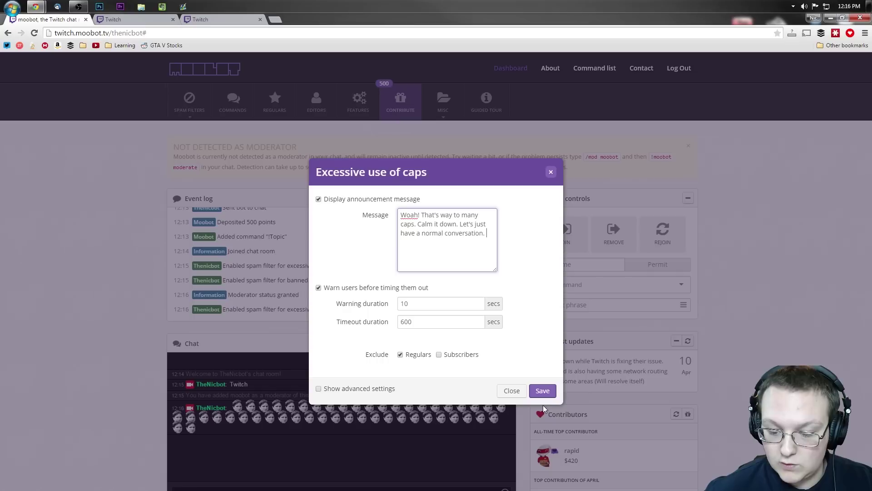
pyautogui.click(543, 392)
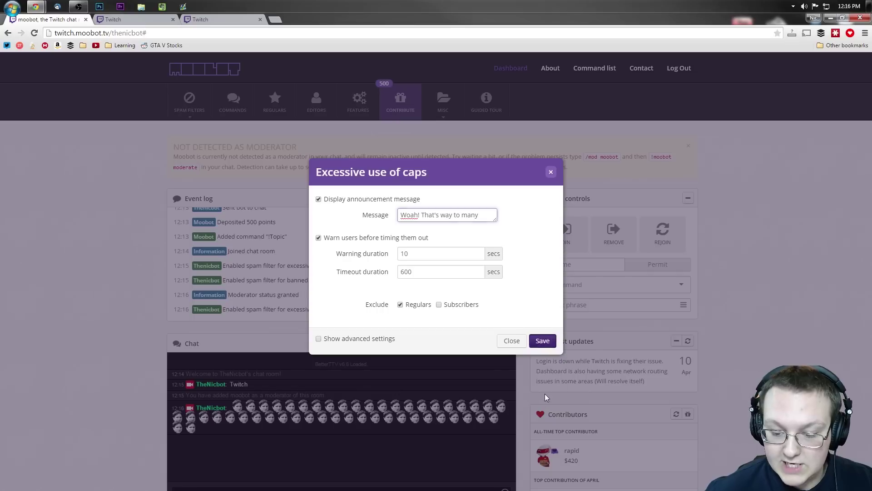
pyautogui.click(543, 341)
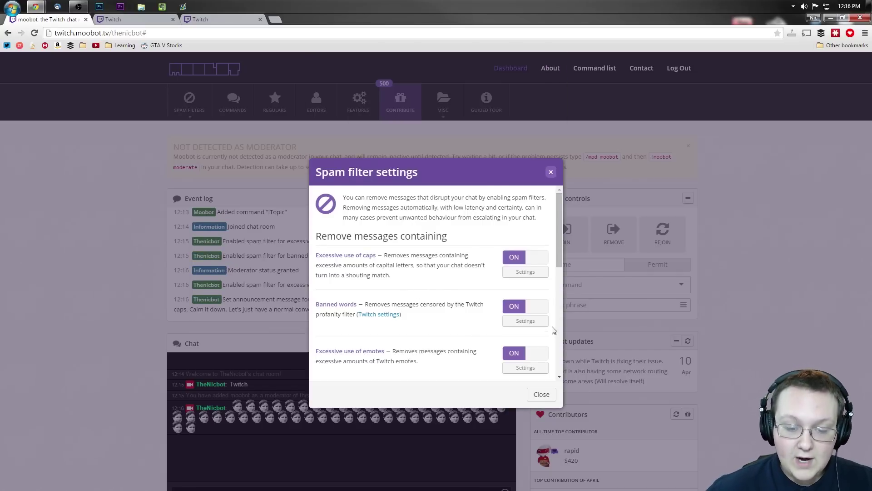
# Review the caps filter durations, keeping timeout 600, and the advanced minimum of 8 characters
pyautogui.click(525, 272)
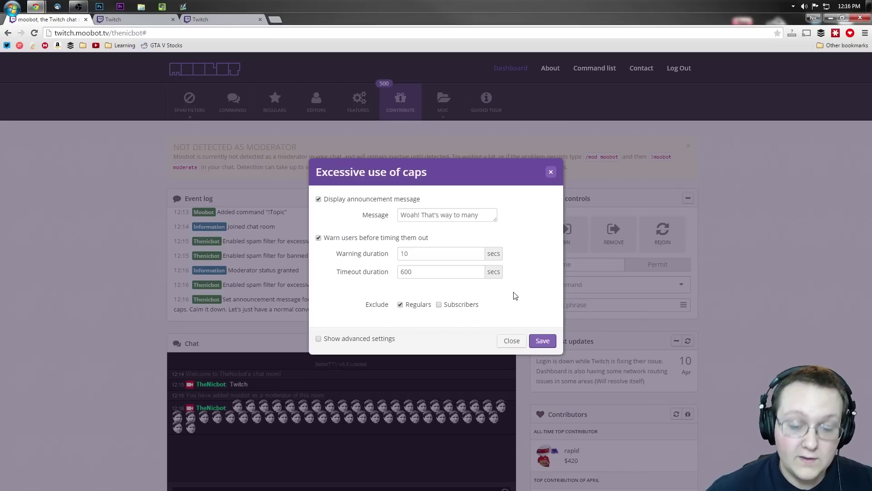
pyautogui.doubleClick(428, 254)
pyautogui.click(456, 273)
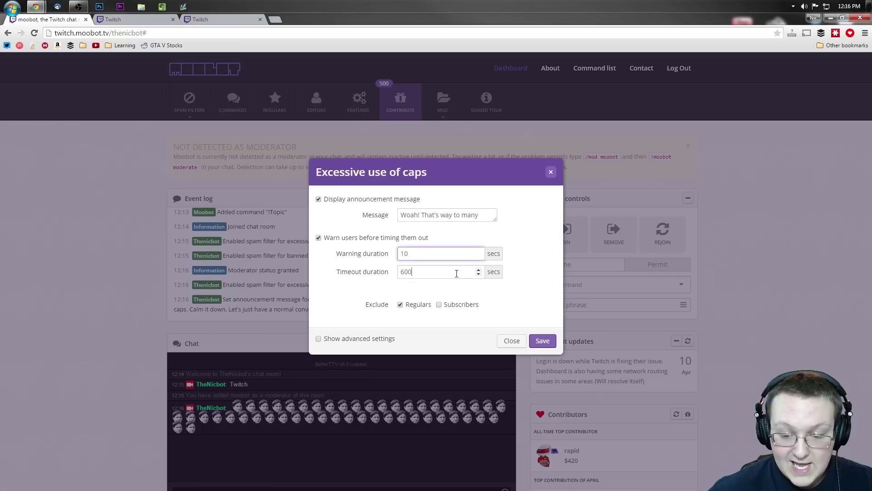
pyautogui.moveTo(426, 256); pyautogui.dragTo(404, 260)
pyautogui.moveTo(459, 273); pyautogui.dragTo(316, 270)
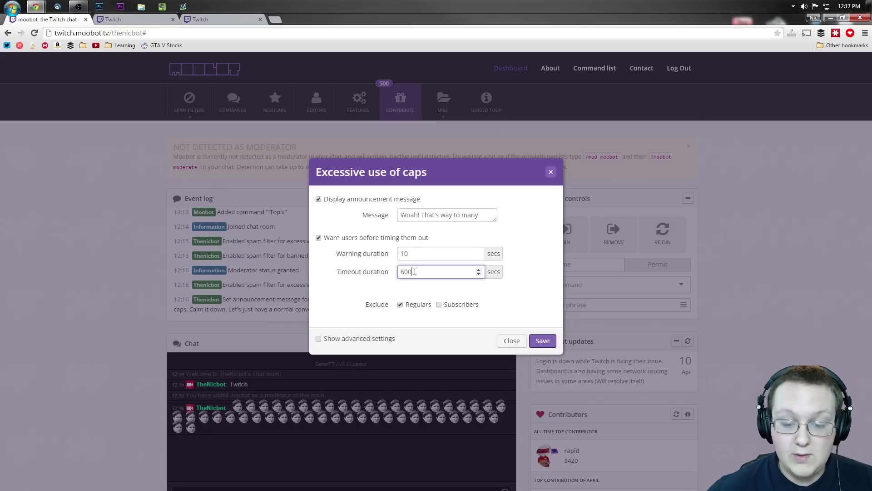
pyautogui.click(403, 294)
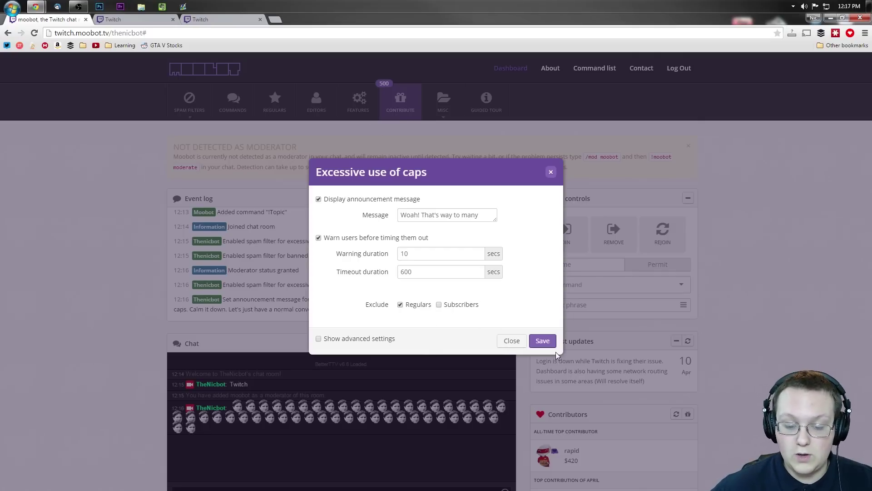
pyautogui.click(318, 338)
pyautogui.scroll(-1, 371, 311)
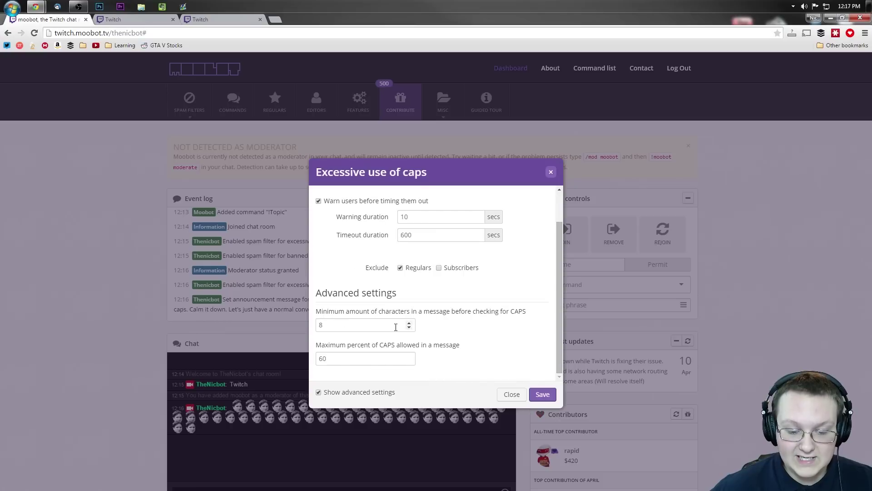
pyautogui.click(362, 322)
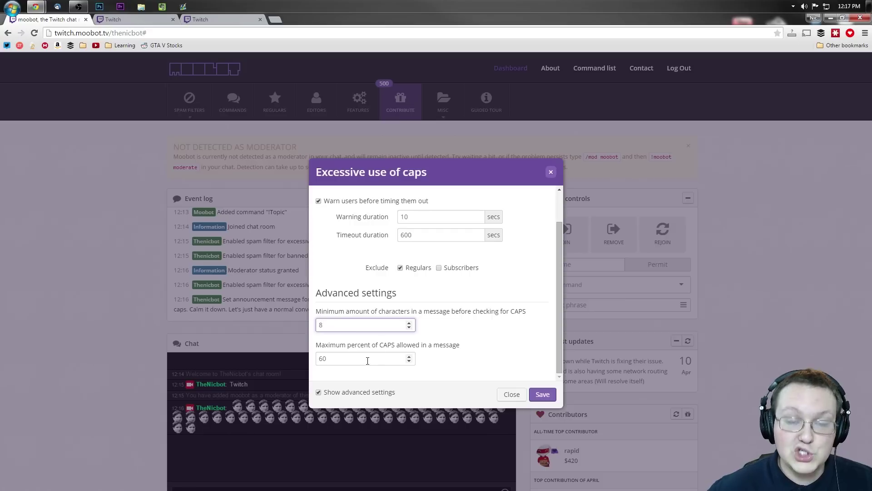
pyautogui.press('Tab')
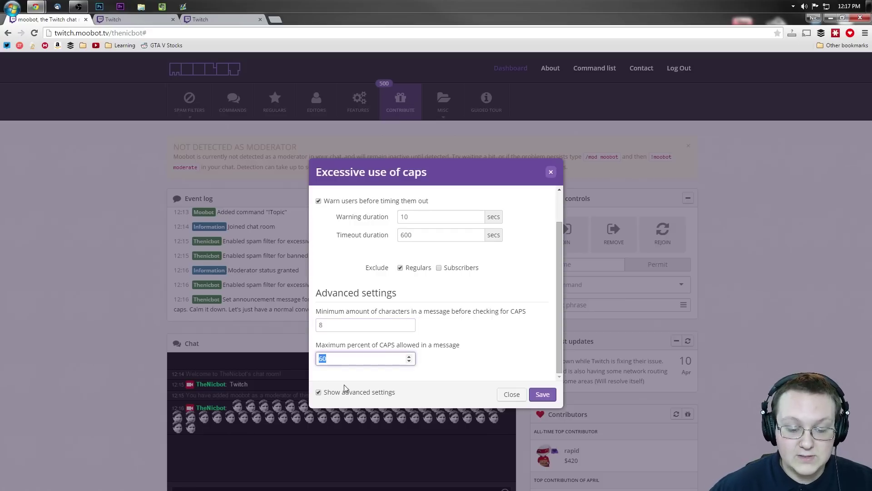
# Save the caps filter settings and turn off the Banned words filter
pyautogui.click(544, 394)
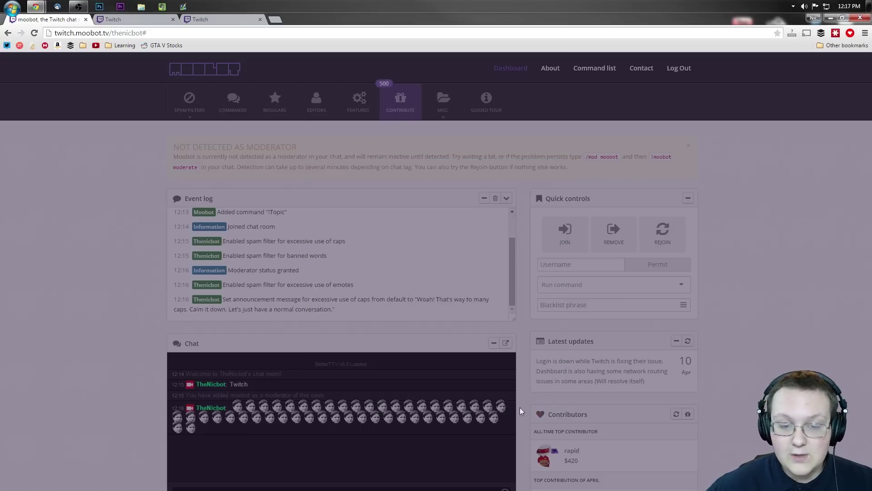
pyautogui.scroll(-5, 419, 284)
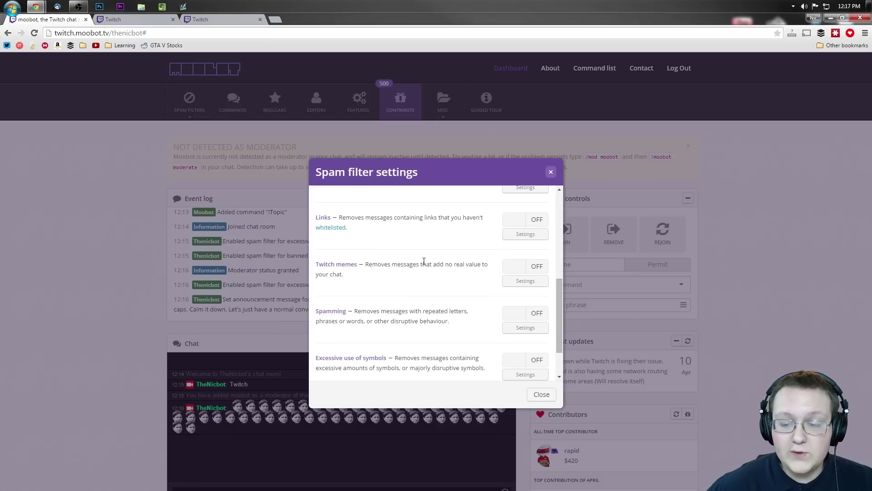
pyautogui.scroll(3, 423, 262)
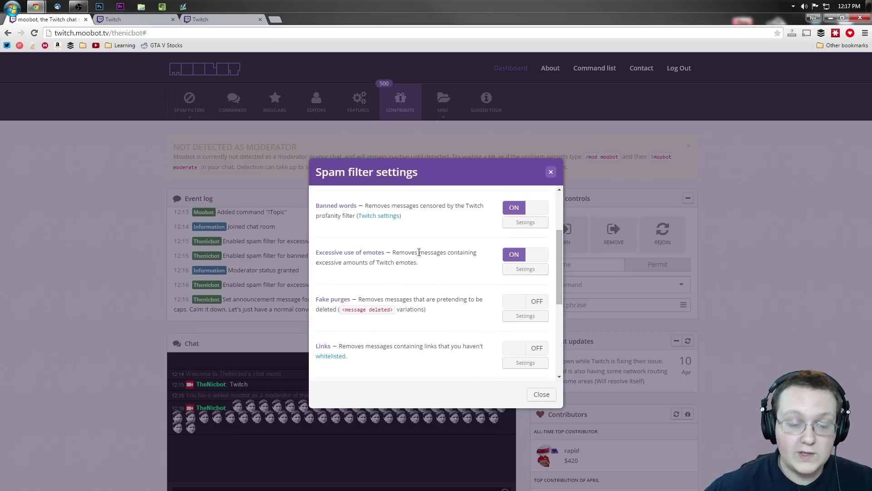
pyautogui.scroll(3, 467, 234)
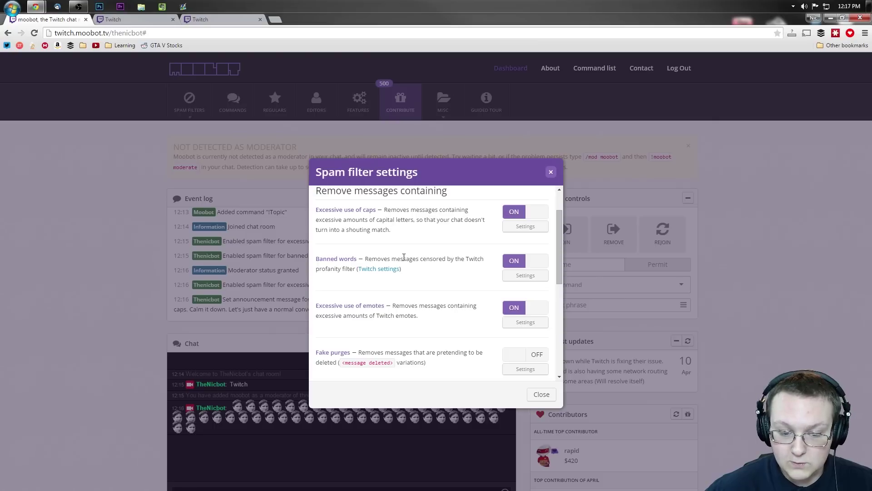
pyautogui.click(511, 259)
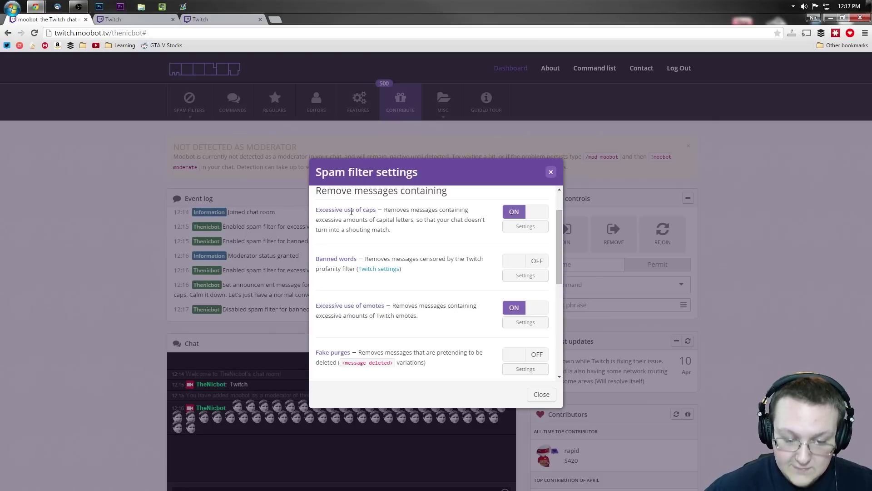
# Turn on the Links filter and check its whitelisted links list
pyautogui.scroll(-1, 467, 263)
pyautogui.scroll(-2, 418, 258)
pyautogui.click(525, 266)
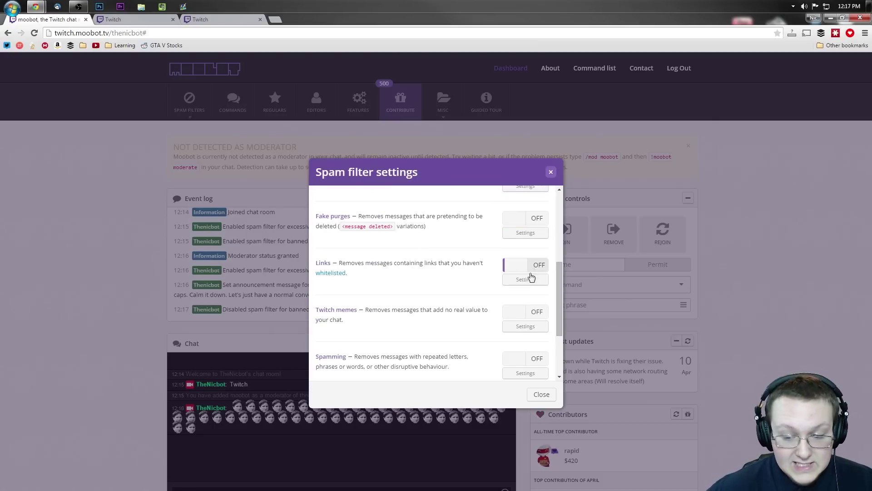
pyautogui.click(332, 273)
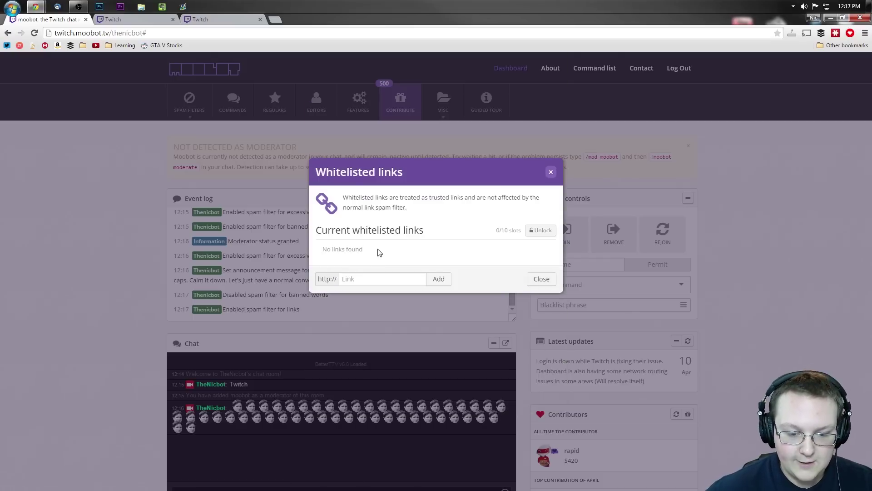
pyautogui.click(551, 173)
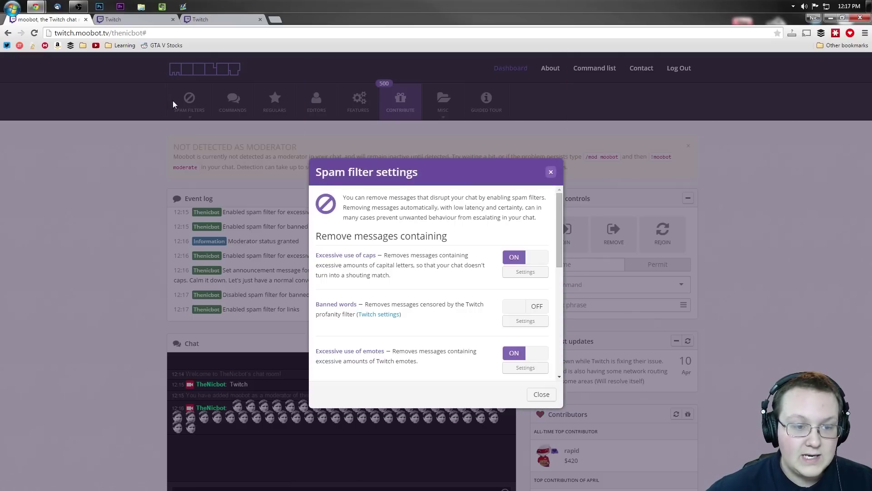
# Turn on the Twitch memes, Spamming, Excessive symbols and Long messages filters
pyautogui.scroll(-5, 440, 268)
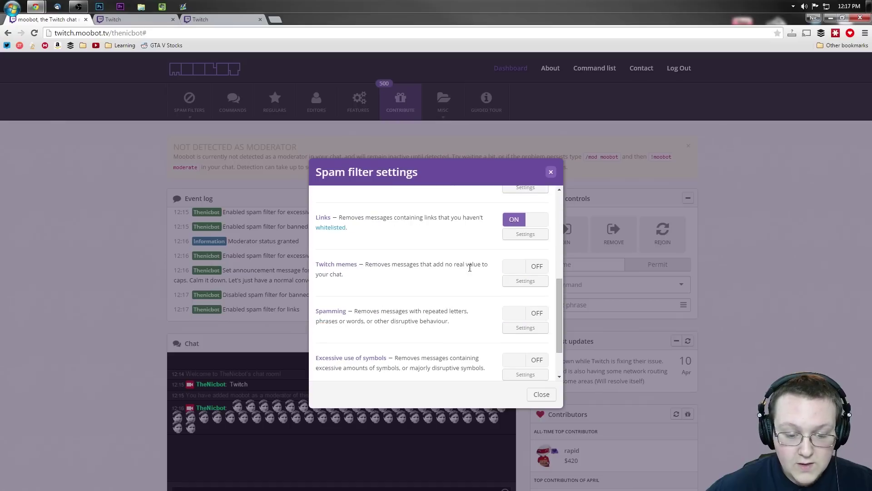
pyautogui.click(533, 266)
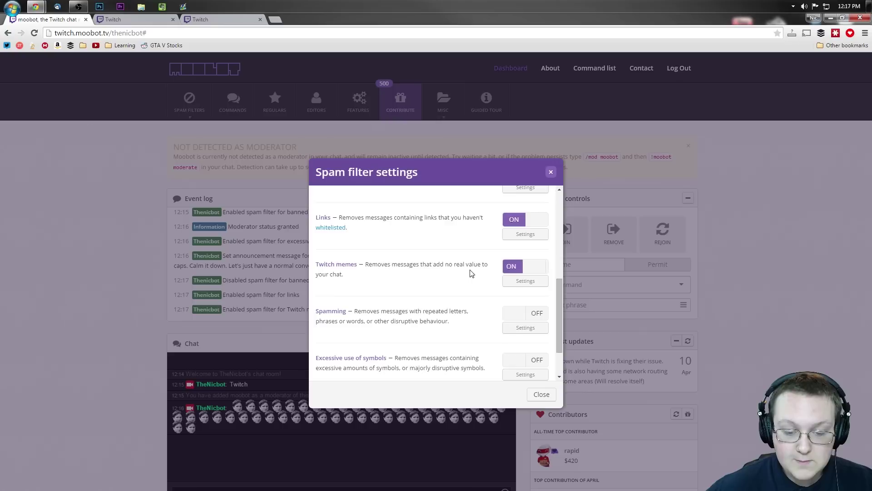
pyautogui.scroll(-1, 473, 271)
pyautogui.click(515, 267)
pyautogui.scroll(-1, 439, 284)
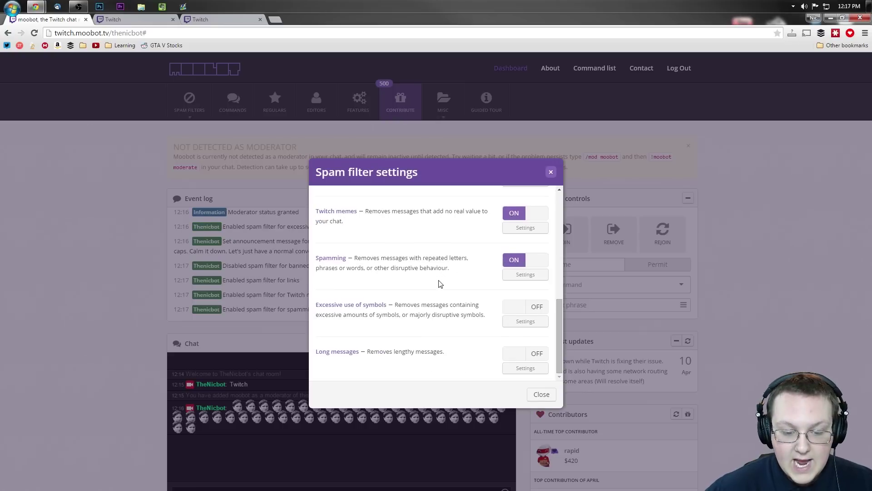
pyautogui.click(523, 307)
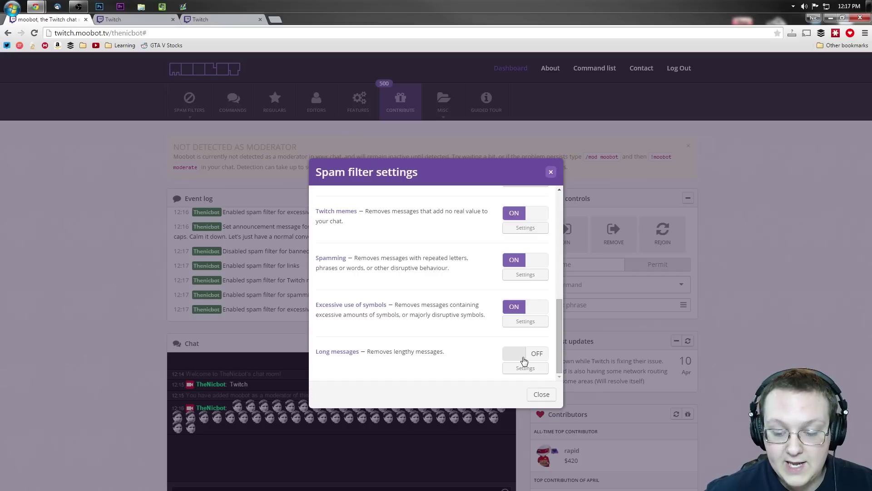
pyautogui.click(524, 359)
# Save the long messages filter with its advanced 375-character limit
pyautogui.click(526, 367)
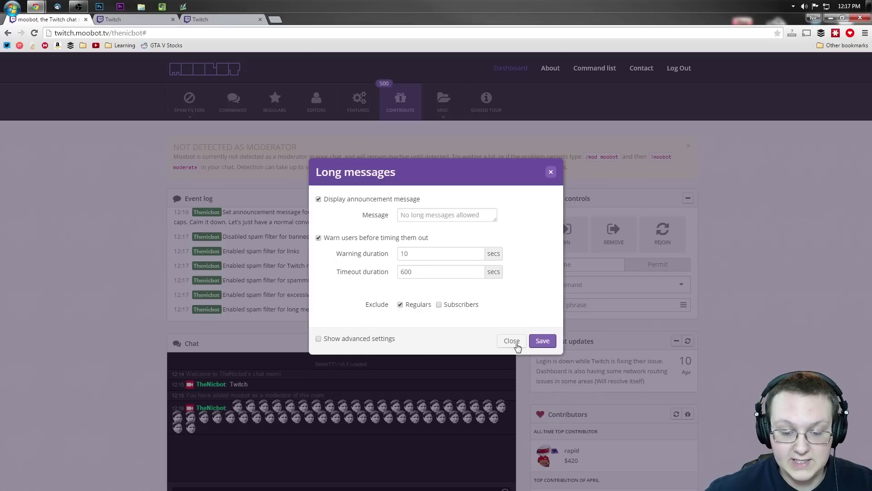
pyautogui.click(340, 339)
pyautogui.scroll(-1, 409, 362)
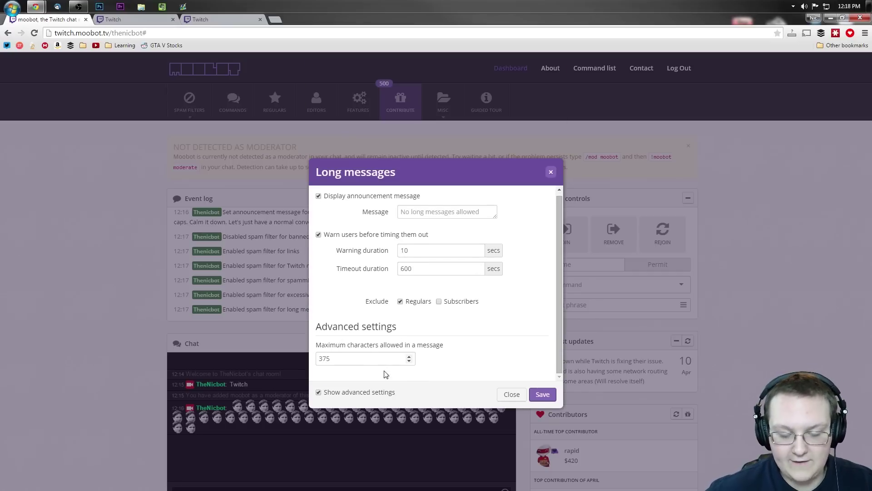
pyautogui.click(542, 394)
# Review the spam filter list, leaving Twitch memes on, and close the settings
pyautogui.scroll(-4, 495, 364)
pyautogui.scroll(4, 486, 337)
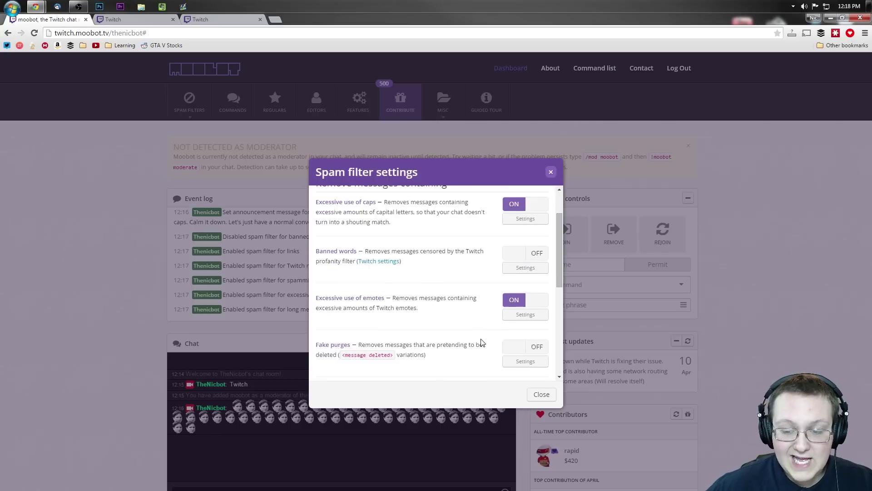
pyautogui.scroll(-3, 481, 339)
pyautogui.scroll(1, 479, 341)
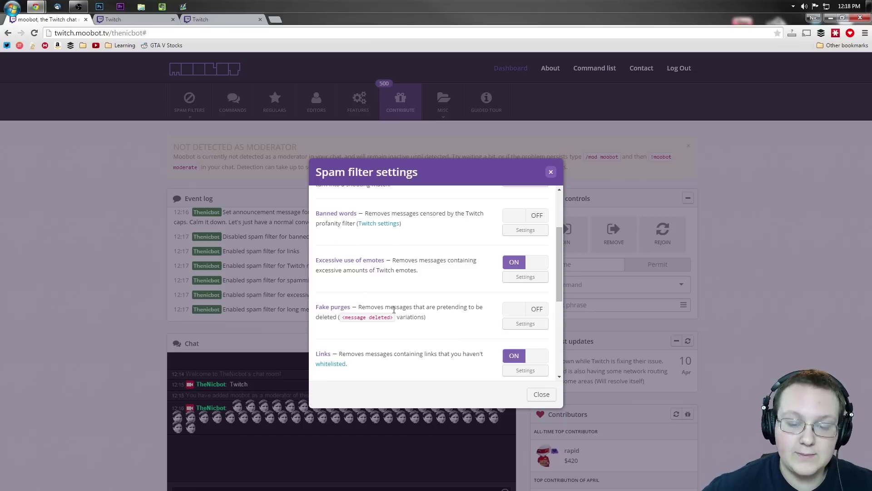
pyautogui.scroll(-4, 390, 310)
pyautogui.scroll(6, 400, 306)
pyautogui.scroll(-3, 416, 316)
pyautogui.scroll(4, 436, 320)
pyautogui.scroll(-1, 427, 309)
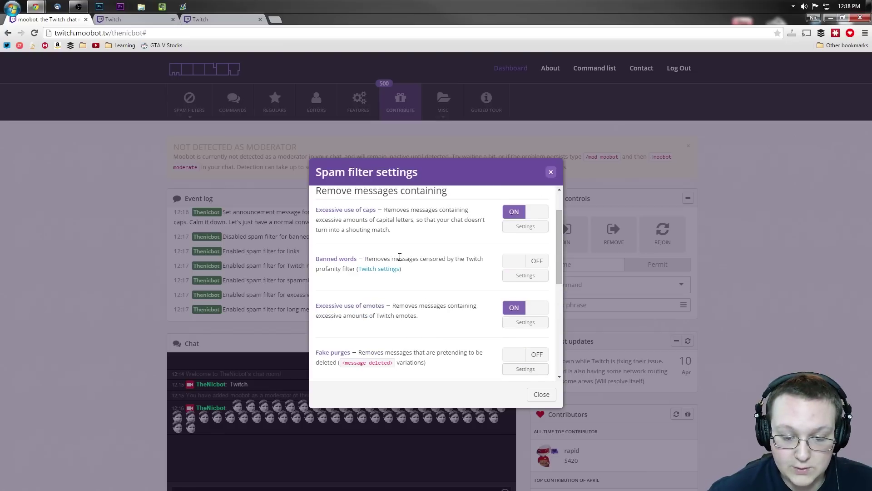
pyautogui.scroll(-4, 409, 273)
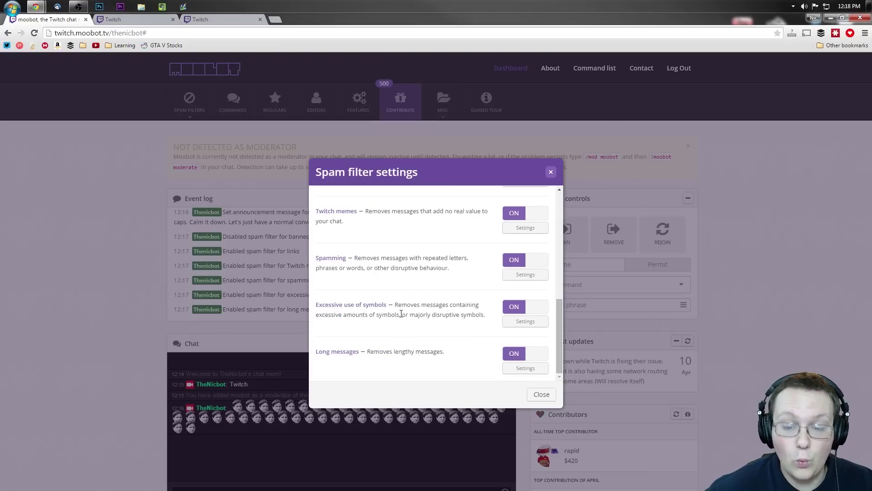
pyautogui.scroll(1, 395, 281)
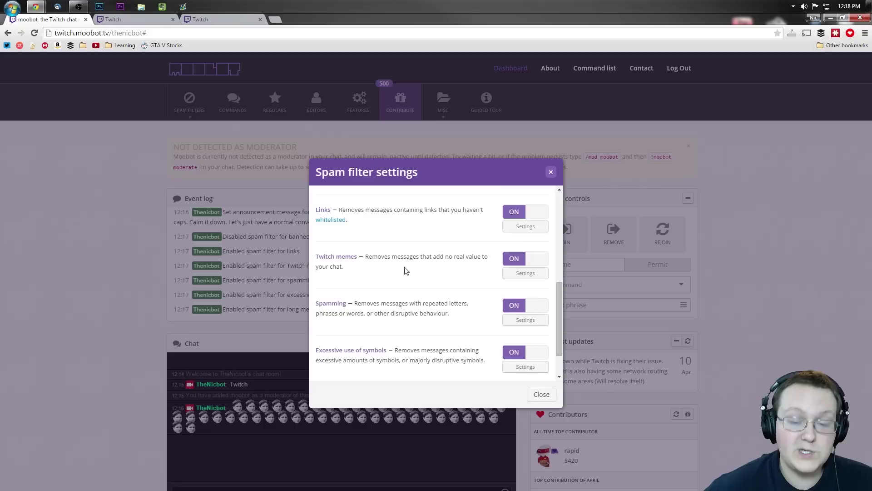
pyautogui.click(511, 262)
pyautogui.click(511, 258)
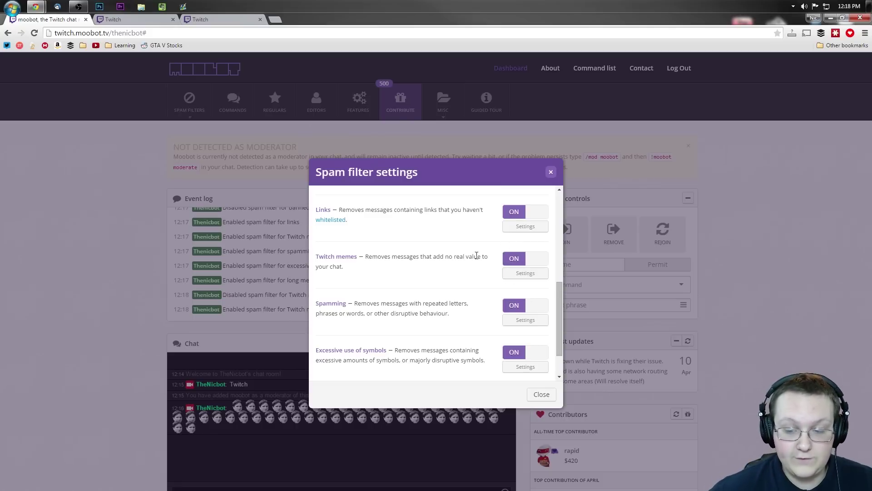
pyautogui.click(542, 394)
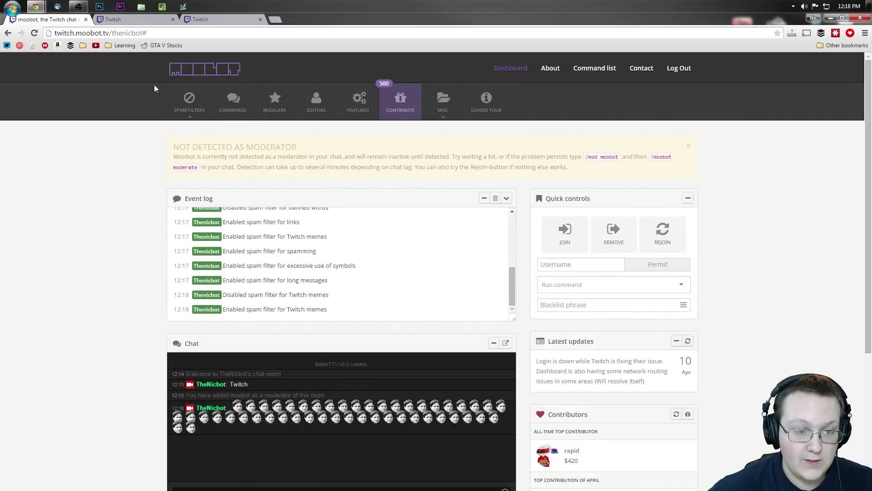
# Turn off the Excessive use of caps filter and turn Banned words back on
pyautogui.click(193, 98)
pyautogui.click(200, 130)
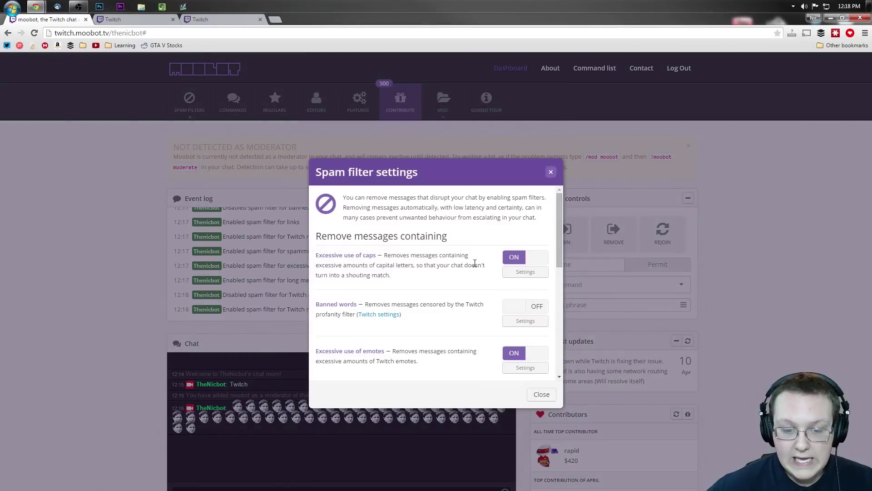
pyautogui.click(514, 259)
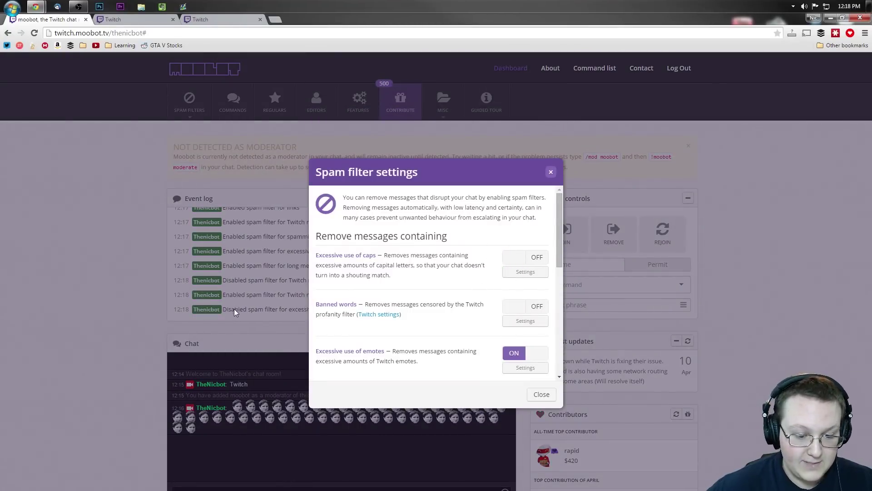
pyautogui.click(530, 306)
pyautogui.click(540, 394)
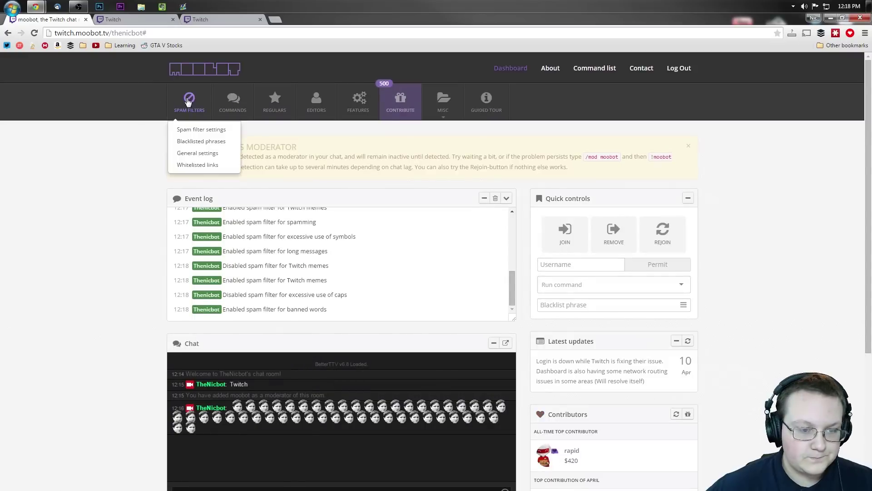
pyautogui.click(190, 102)
# Add 'shoe' as a blacklisted phrase
pyautogui.click(200, 141)
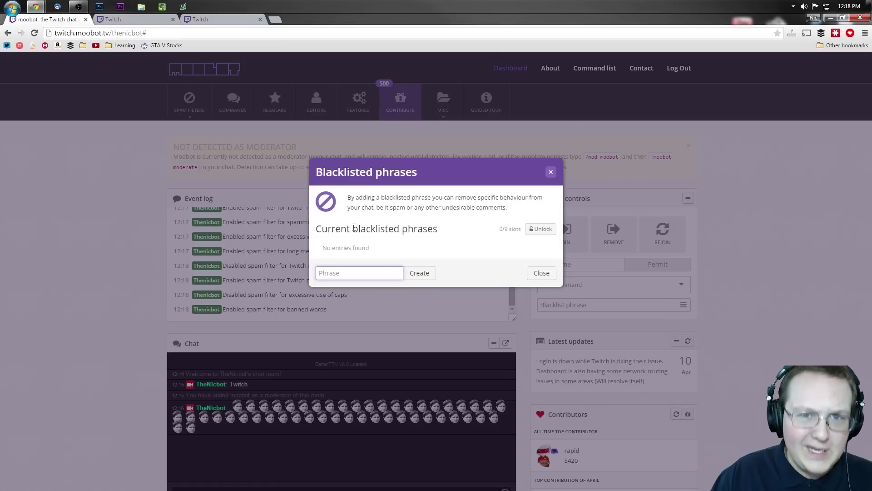
pyautogui.write('shoe')
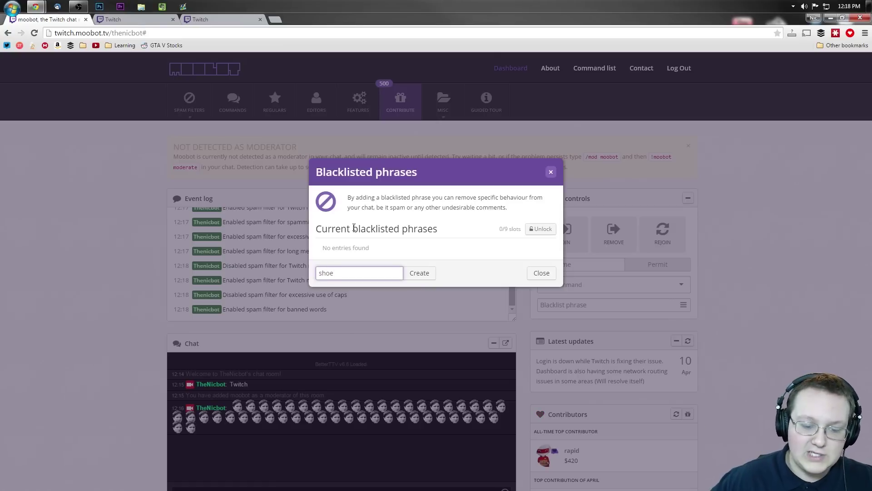
pyautogui.click(430, 272)
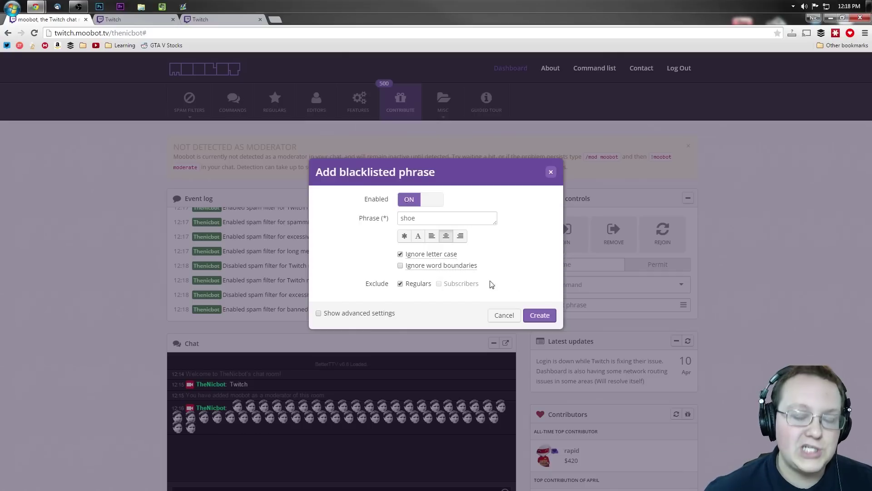
pyautogui.click(539, 313)
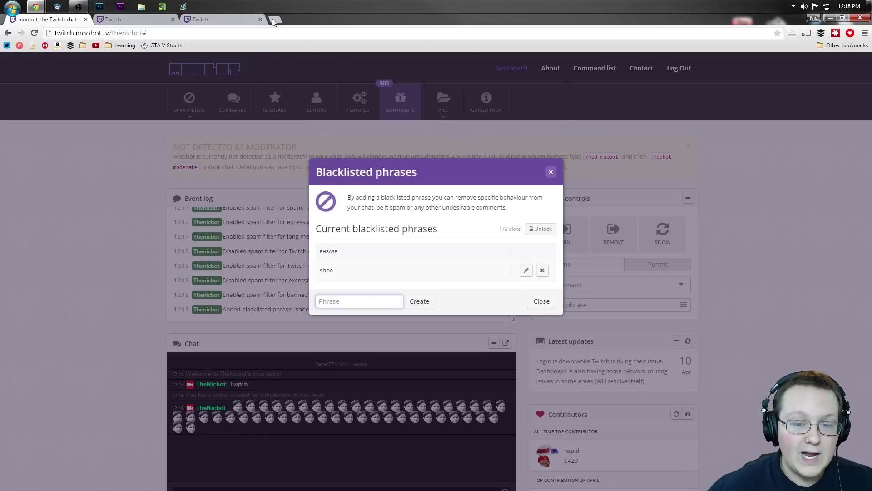
pyautogui.click(277, 20)
# Go to twitch.tv/nicsgames and send 'shoe' in the chat
pyautogui.write('twitch.tv/nci')
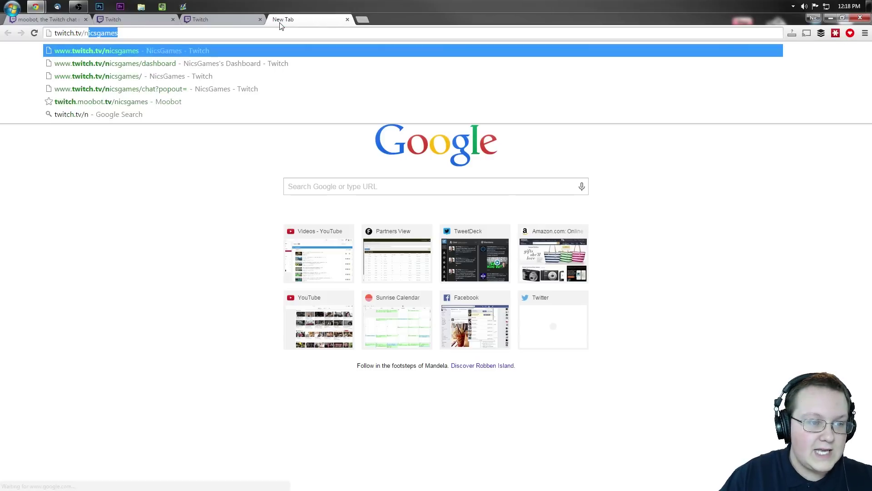
pyautogui.press('BackSpace')
pyautogui.press('BackSpace')
pyautogui.write('icsg')
pyautogui.press('Return')
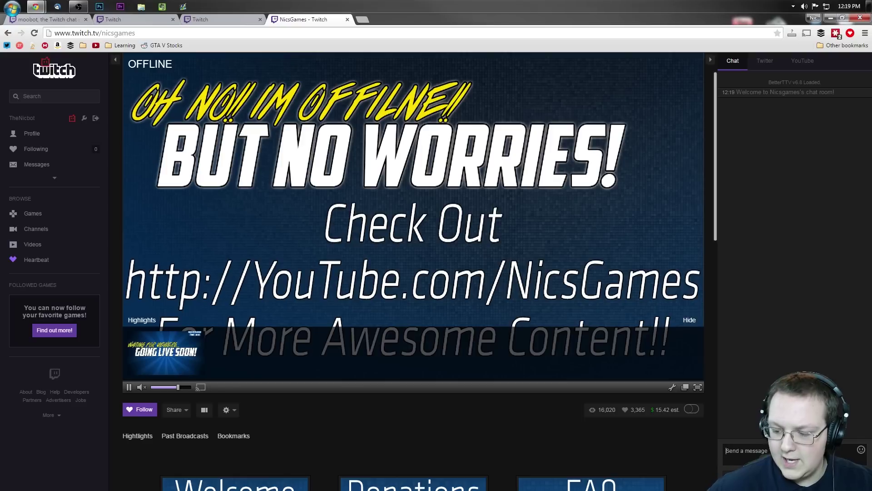
pyautogui.write('shoe')
pyautogui.press('Return')
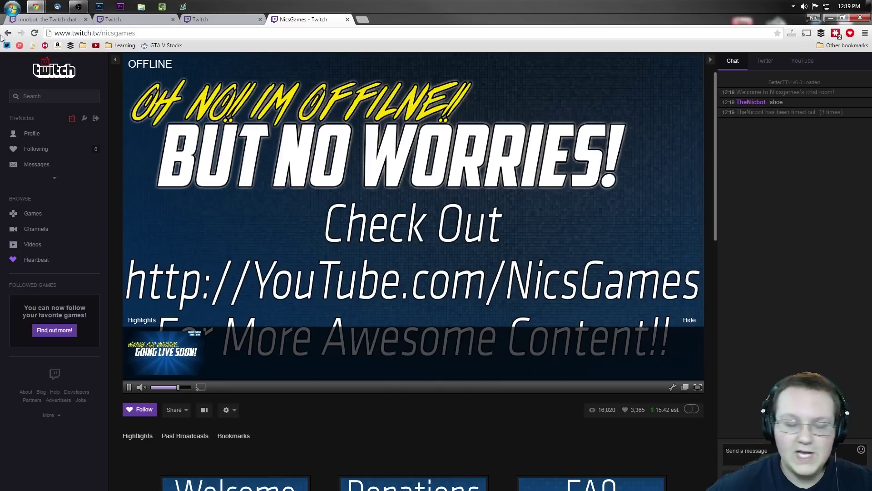
# Send 'fat' in the NicsGames chat, then return to the Moobot tab
pyautogui.click(89, 18)
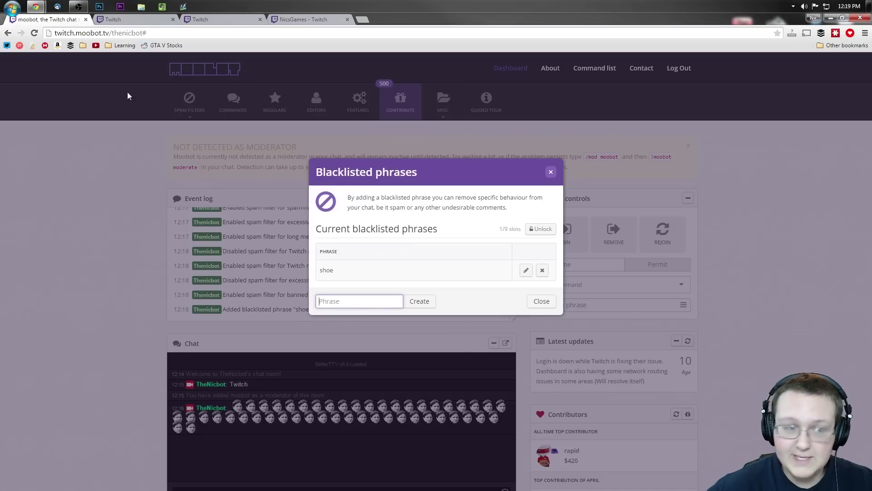
pyautogui.click(310, 18)
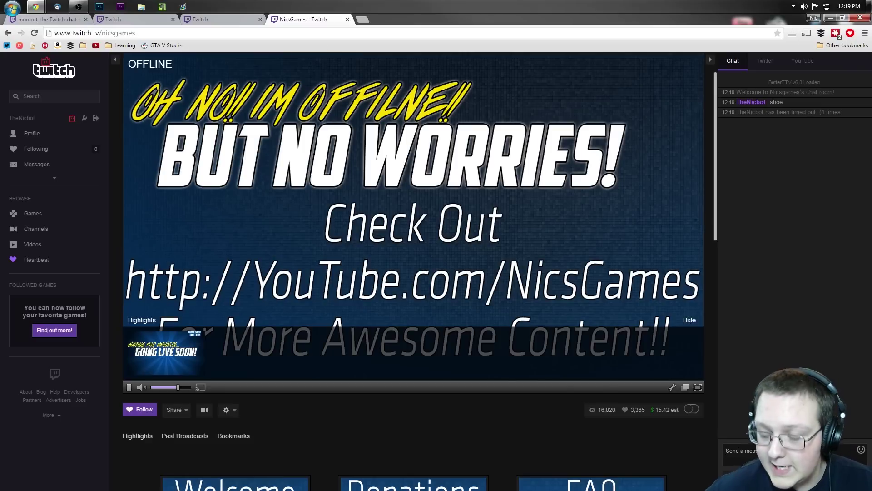
pyautogui.click(776, 450)
pyautogui.write('fat')
pyautogui.press('Return')
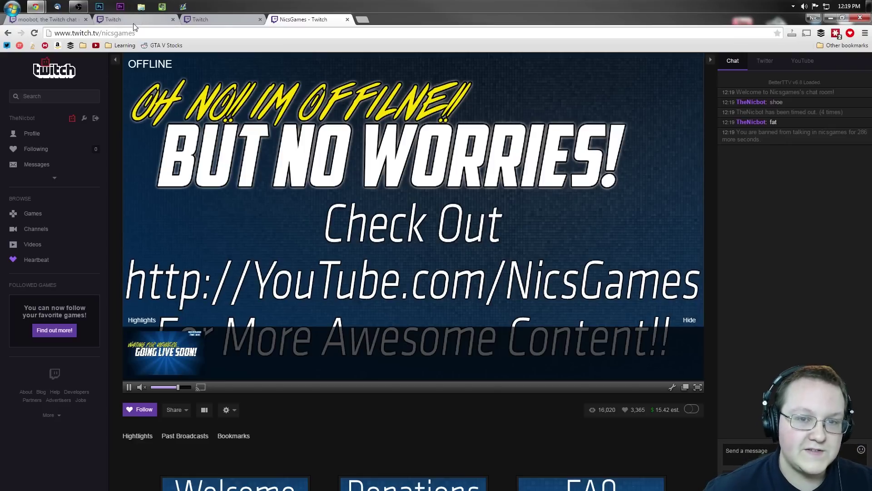
pyautogui.click(30, 17)
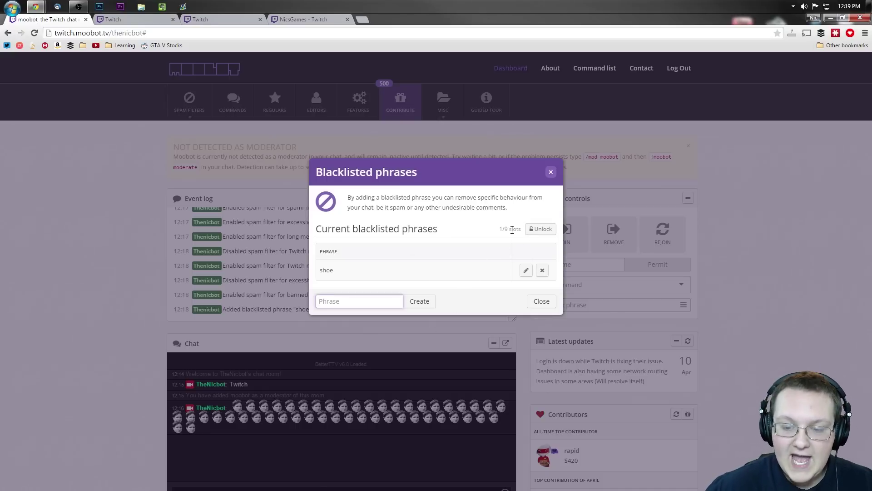
# Check the point price of unlocking an extra blacklisted-phrase slot
pyautogui.moveTo(534, 237)
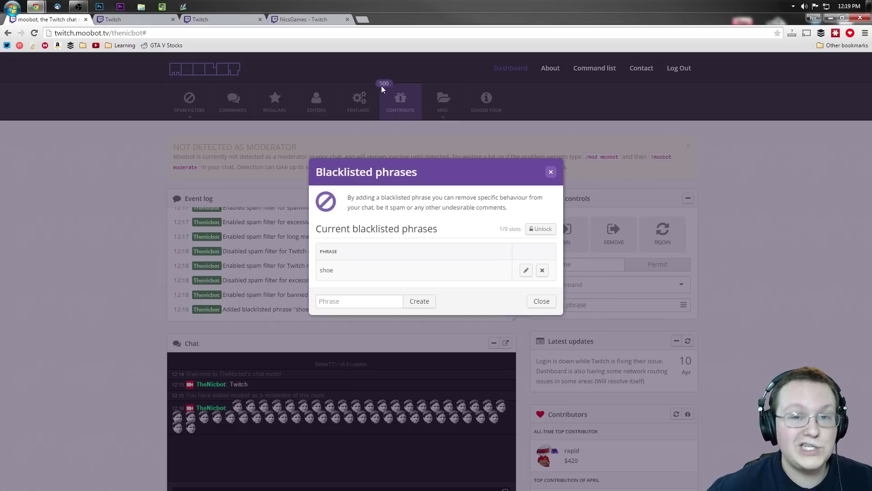
# Close the blacklist, review the general spam filter and permit-command settings, and save them
pyautogui.click(550, 172)
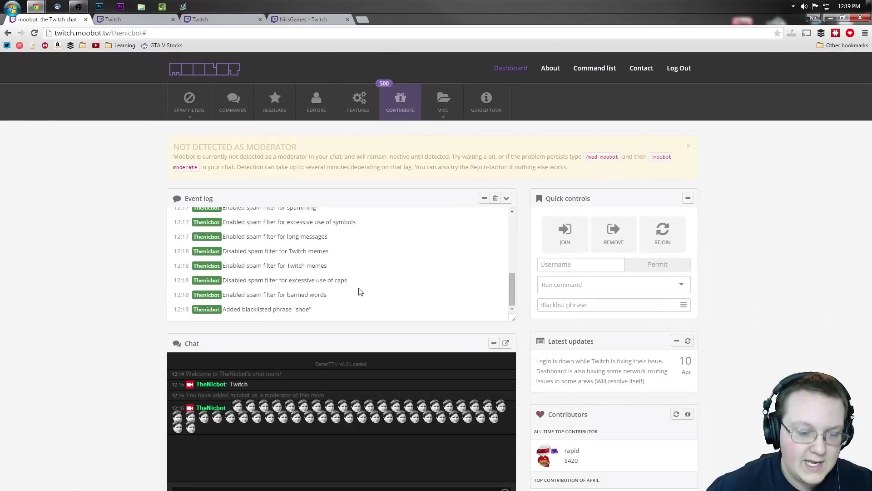
pyautogui.click(197, 108)
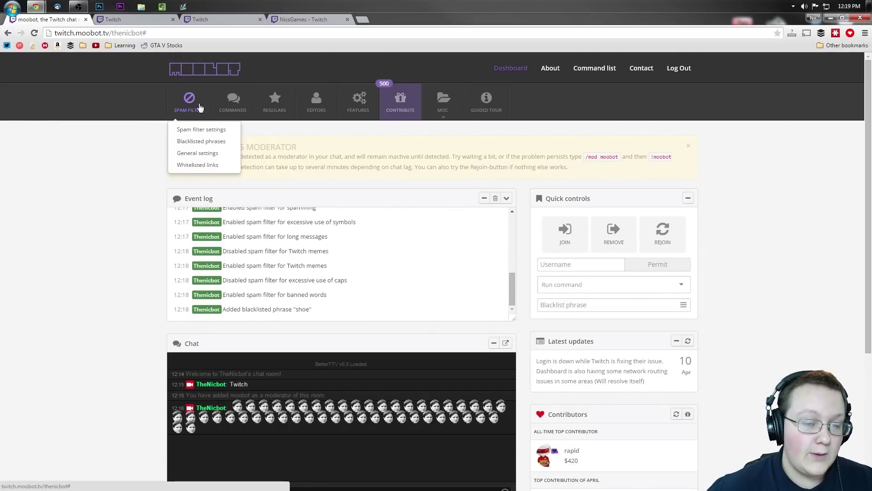
pyautogui.click(193, 155)
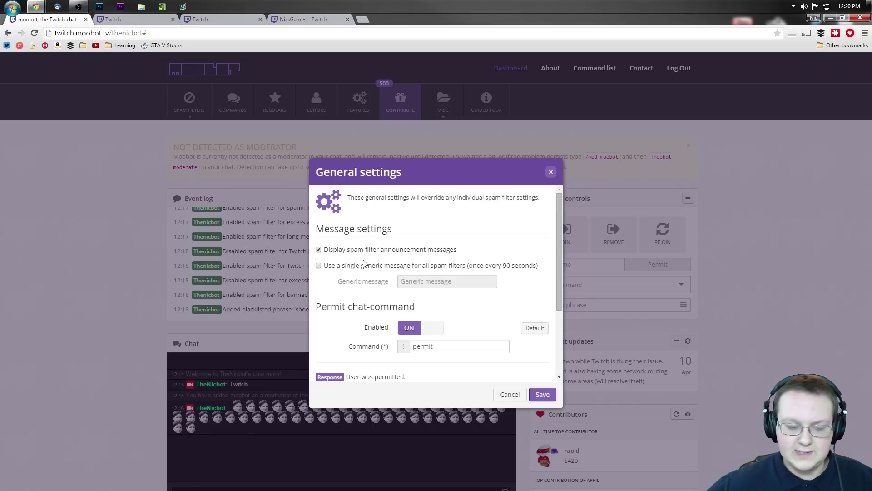
pyautogui.scroll(-2, 377, 264)
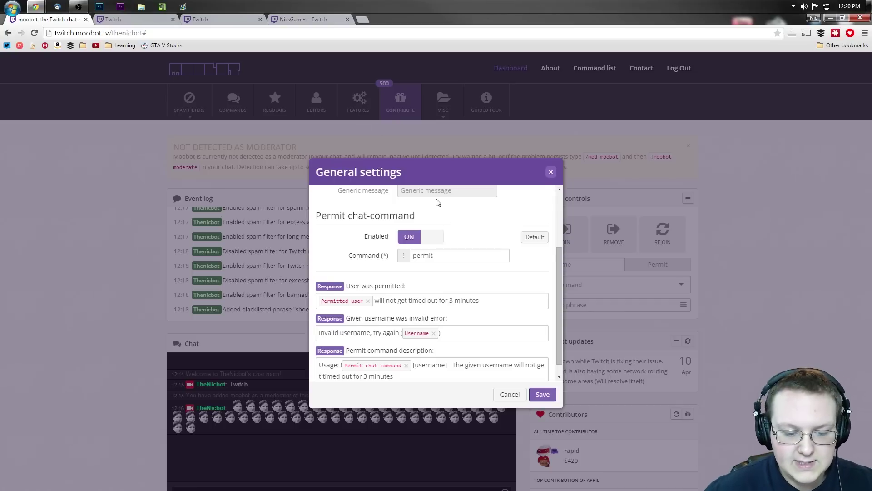
pyautogui.scroll(-1, 439, 209)
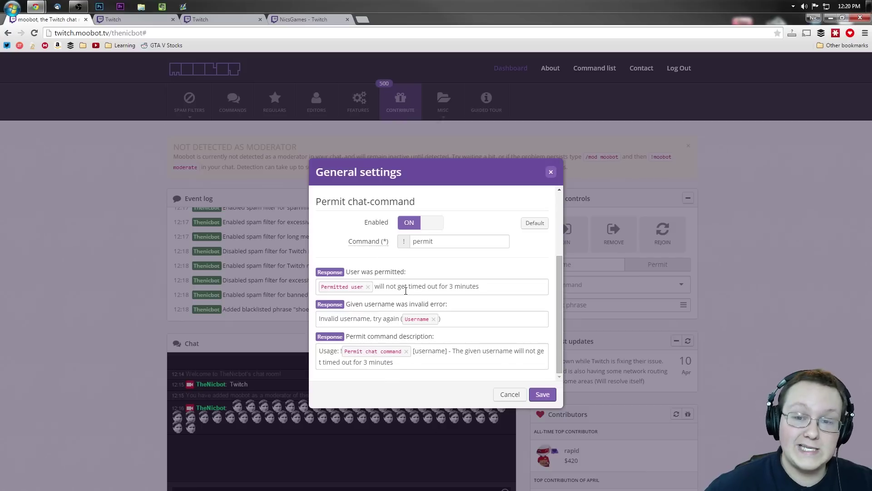
pyautogui.click(547, 398)
# Look over the Commands list to confirm !topic is the only command
pyautogui.click(230, 97)
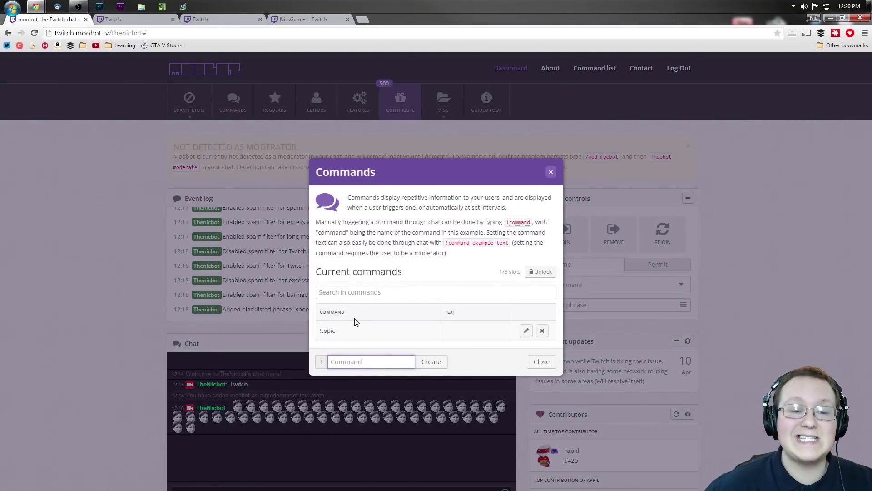
pyautogui.moveTo(346, 337); pyautogui.dragTo(320, 332)
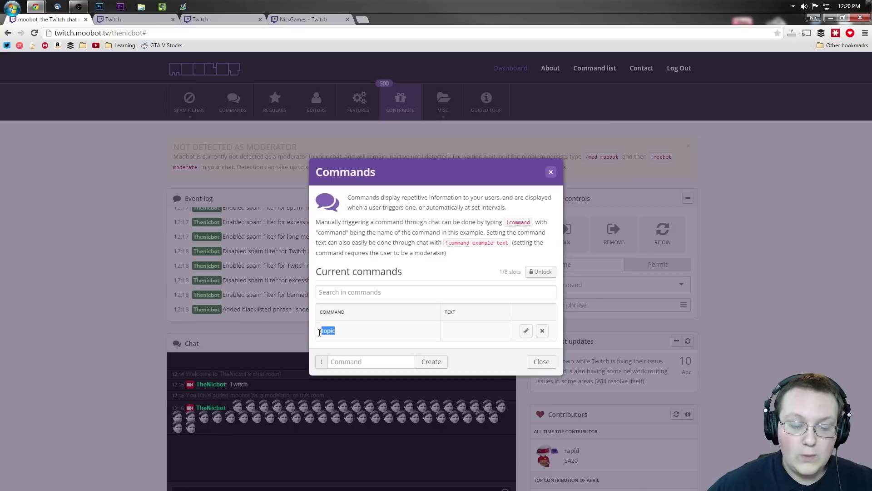
pyautogui.click(552, 171)
# Send !topic in the channel chat and inspect moobot's Topic reply
pyautogui.scroll(-3, 430, 178)
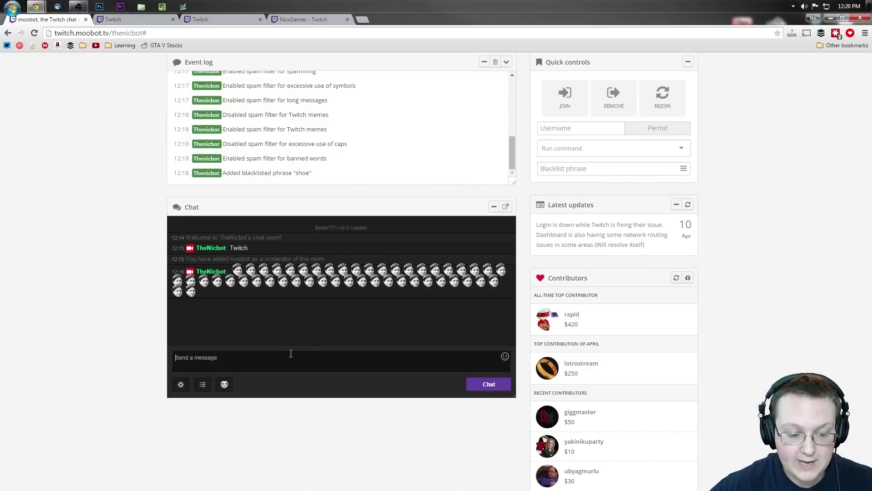
pyautogui.write('!topic')
pyautogui.press('Return')
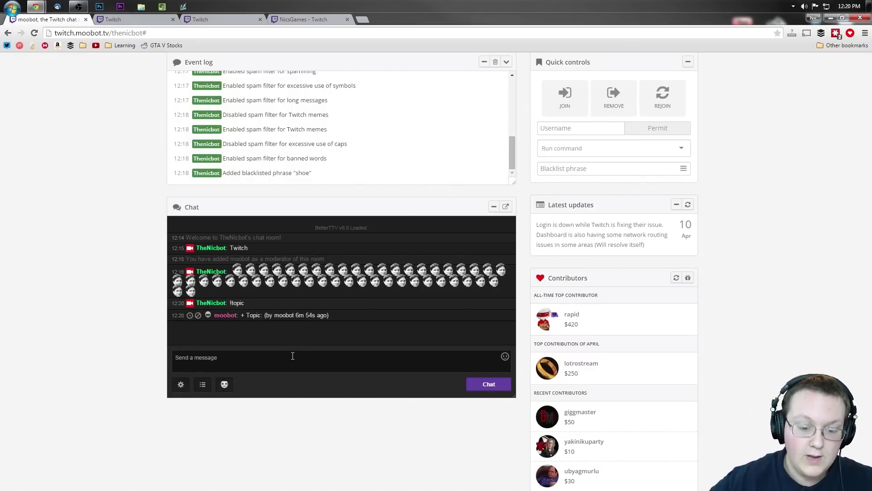
pyautogui.tripleClick(299, 315)
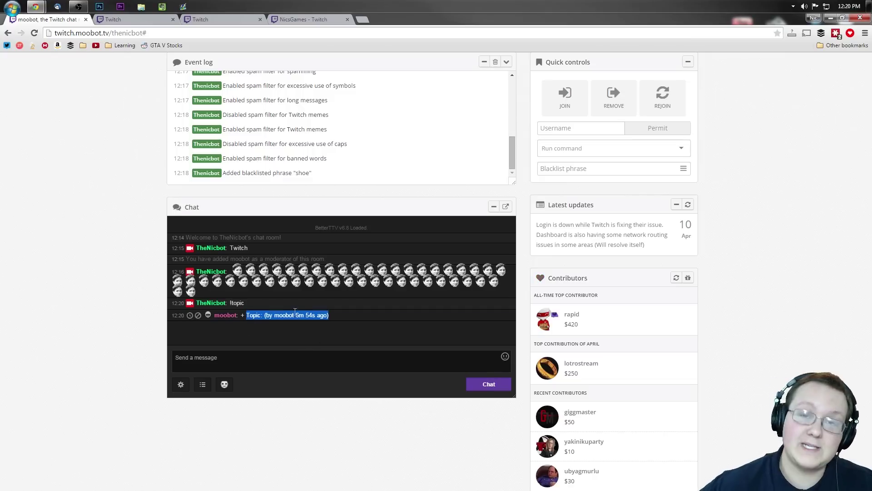
pyautogui.click(277, 314)
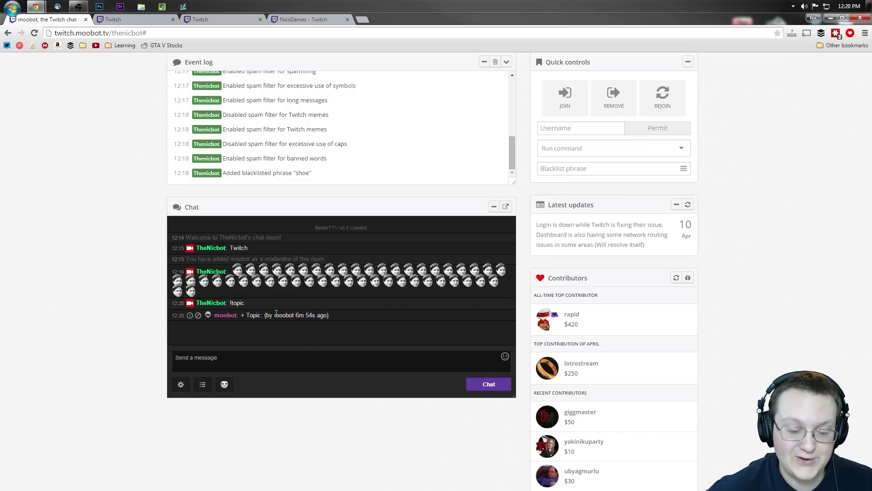
pyautogui.moveTo(250, 319); pyautogui.dragTo(326, 318)
pyautogui.click(326, 318)
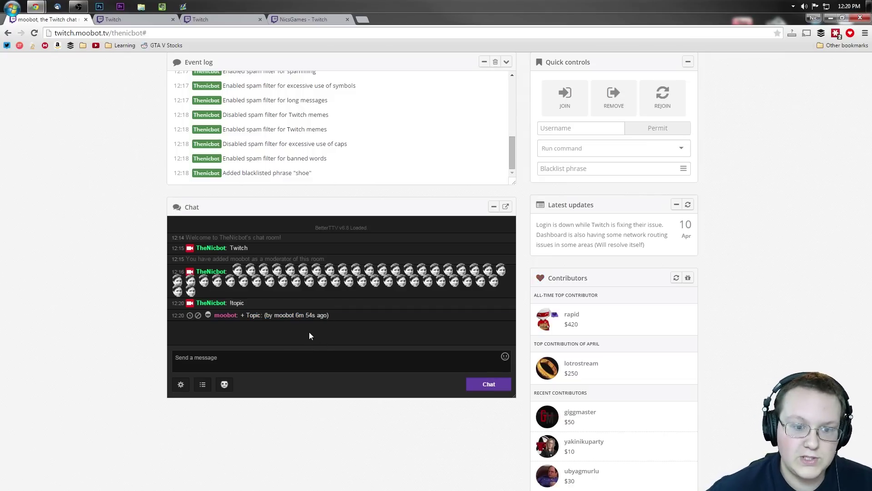
pyautogui.scroll(2, 373, 137)
pyautogui.scroll(-3, 341, 166)
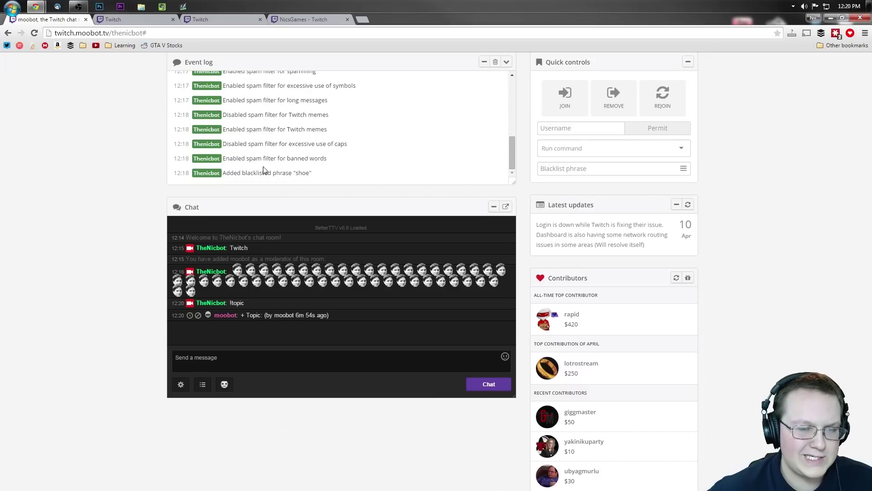
pyautogui.scroll(3, 113, 165)
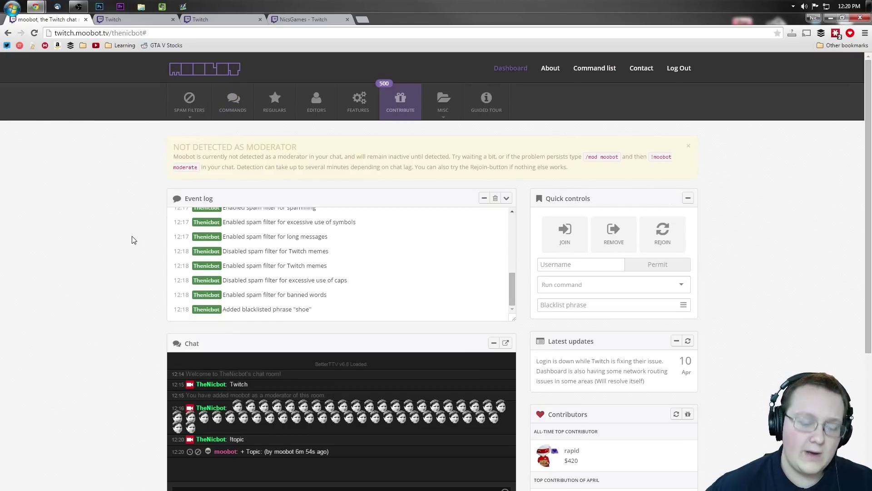
# Remove the !topic command from the Commands list
pyautogui.click(243, 93)
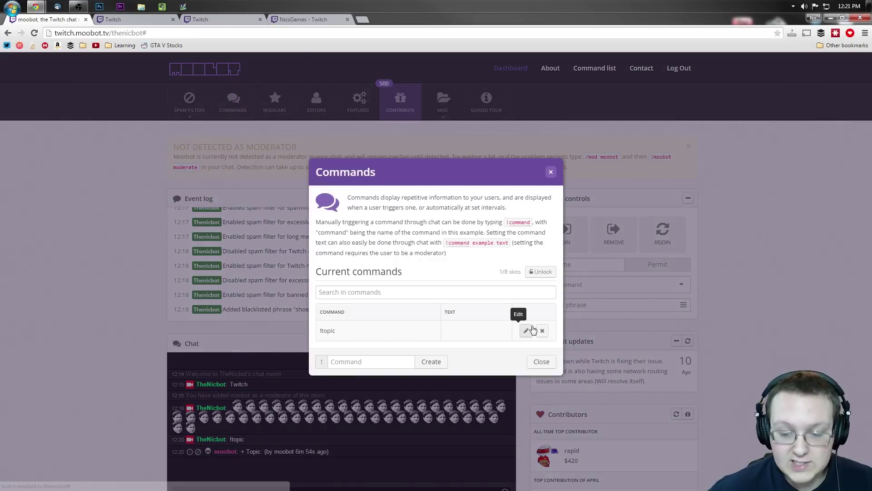
pyautogui.click(542, 330)
pyautogui.click(487, 305)
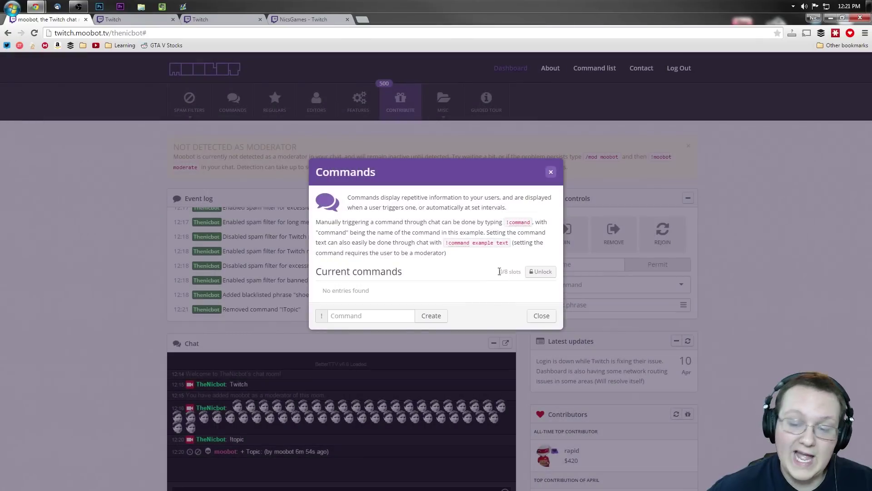
# Unlock two extra command slots for 10 total and enter 'specs' as a new command name
pyautogui.moveTo(531, 276)
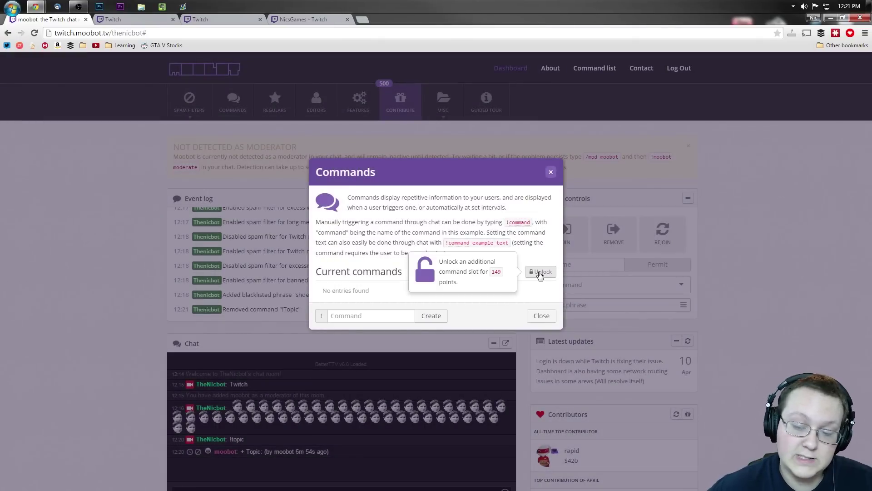
pyautogui.click(538, 273)
pyautogui.press('Return')
pyautogui.click(540, 272)
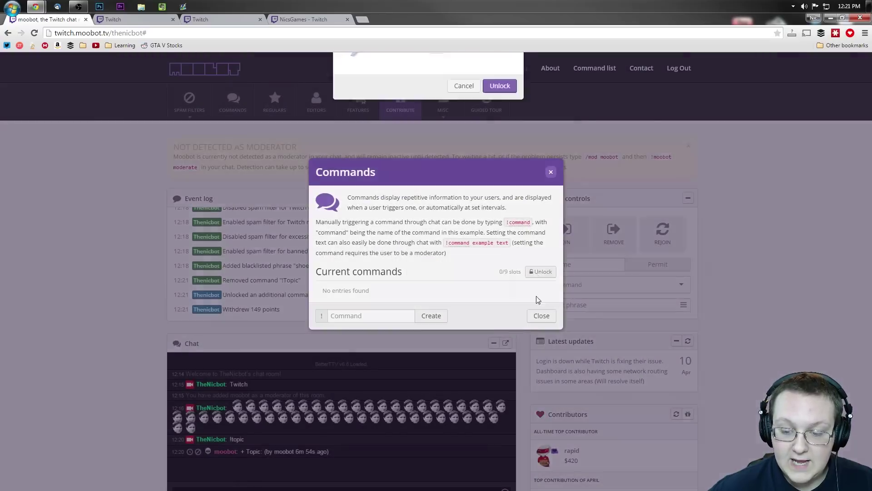
pyautogui.press('Return')
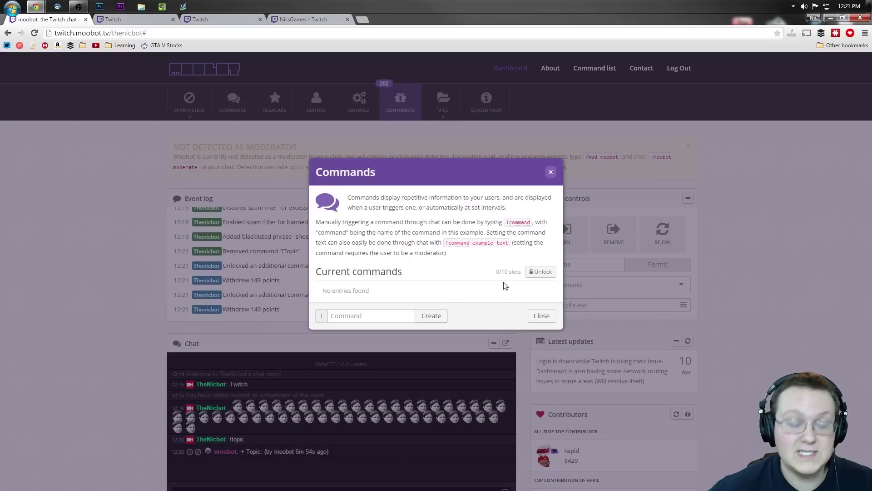
pyautogui.click(380, 316)
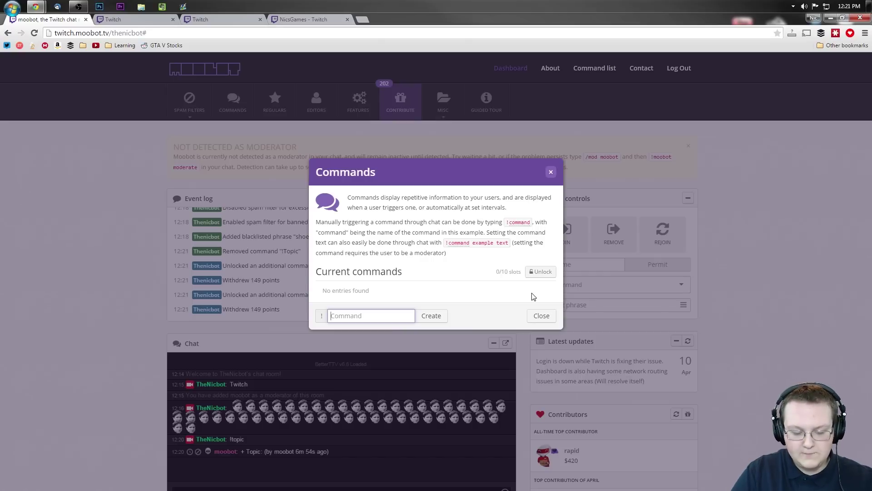
pyautogui.write('specs')
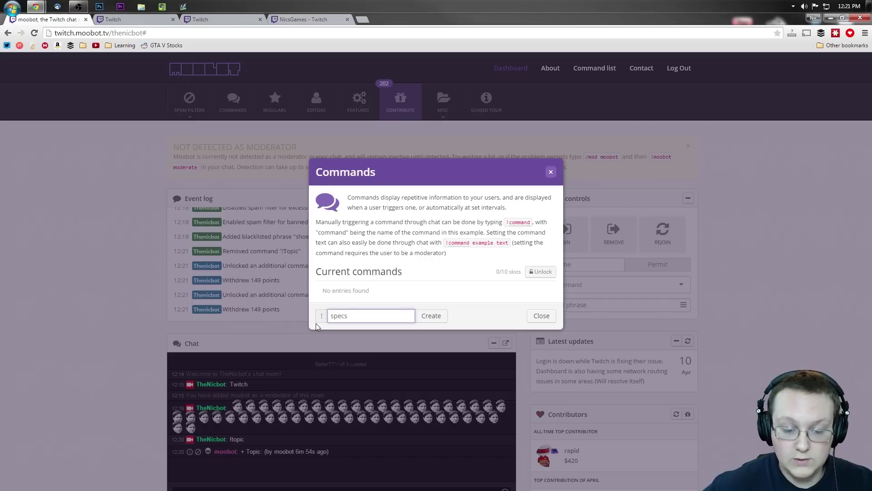
# Create !specs, whose reply gives the streamer's YouTube channel link, and name the next command 'socialreminder'
pyautogui.click(425, 317)
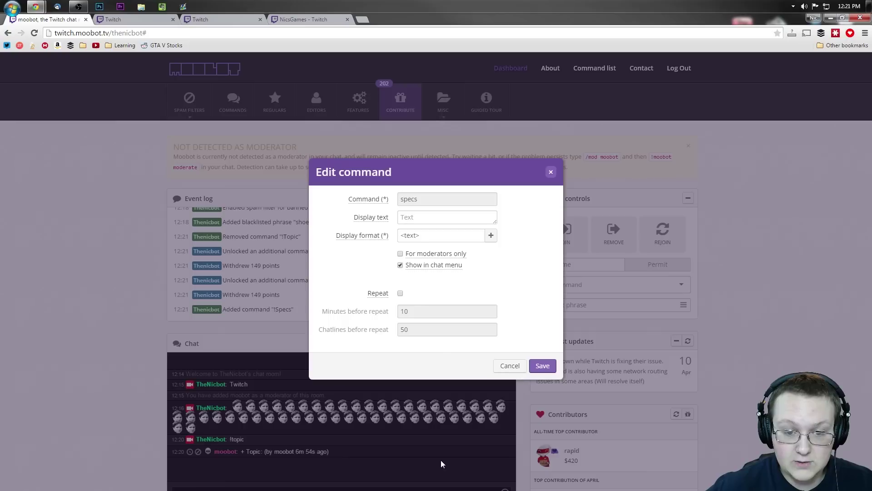
pyautogui.write("Nic's spe")
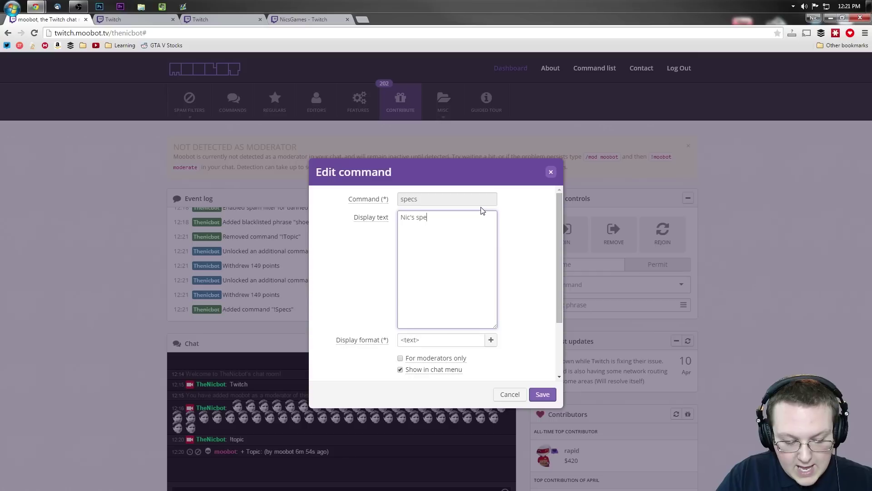
pyautogui.write('cs can be')
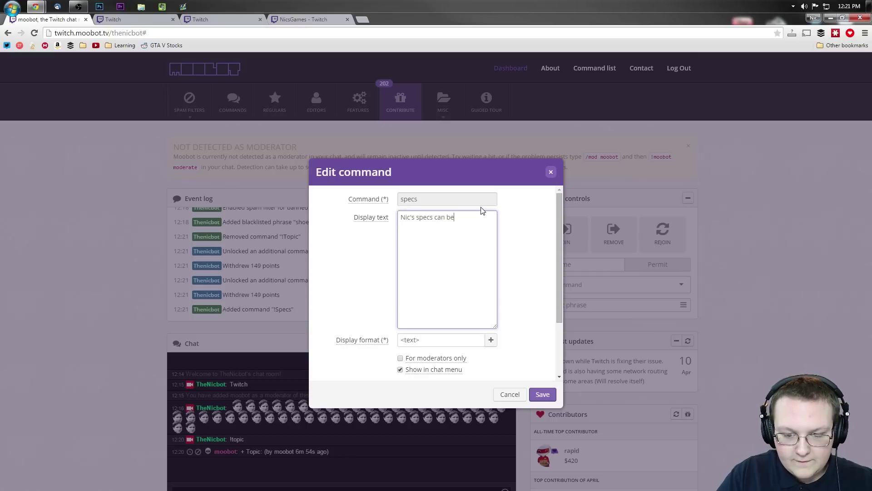
pyautogui.write(' found here: ')
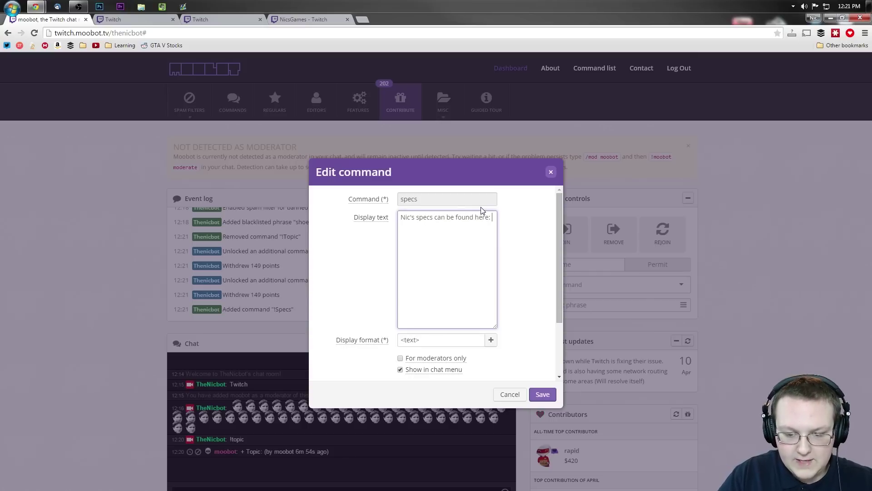
pyautogui.write('http://YouTube.com/NicsGames')
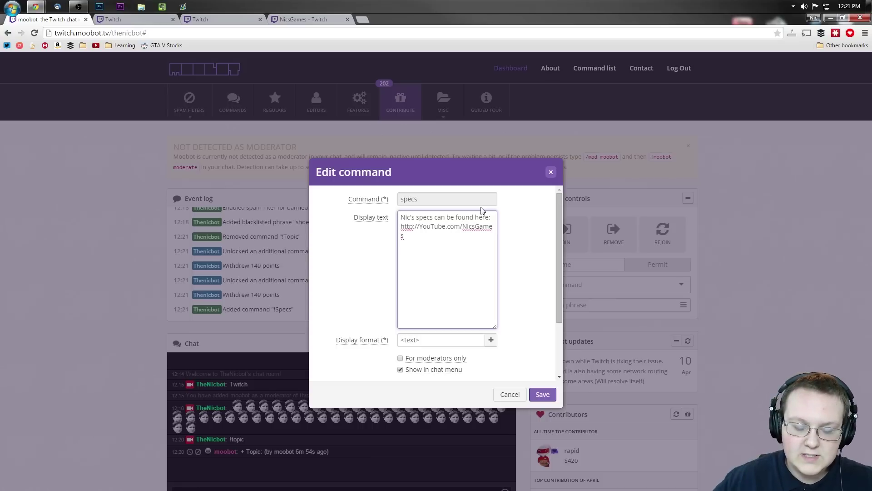
pyautogui.scroll(-2, 504, 287)
pyautogui.click(459, 265)
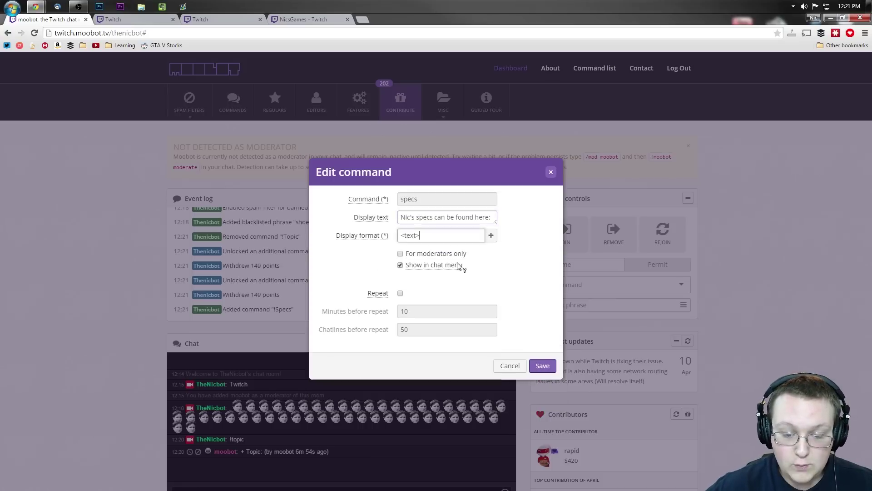
pyautogui.click(521, 243)
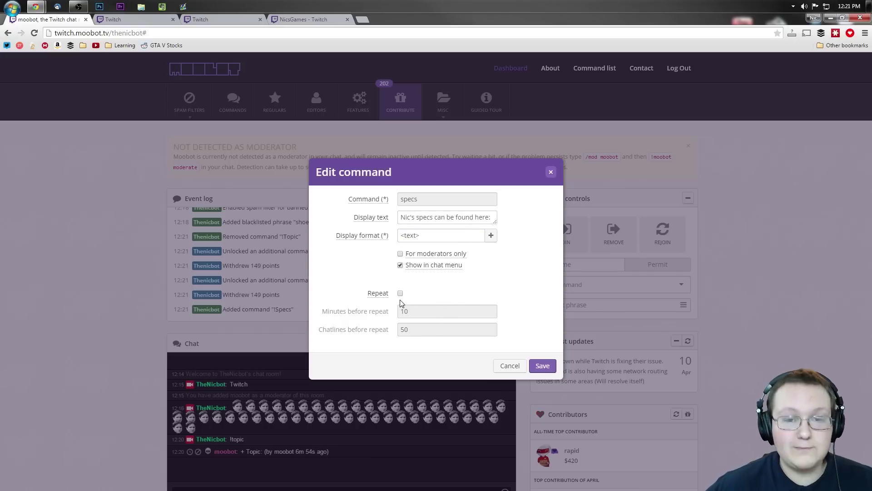
pyautogui.click(538, 366)
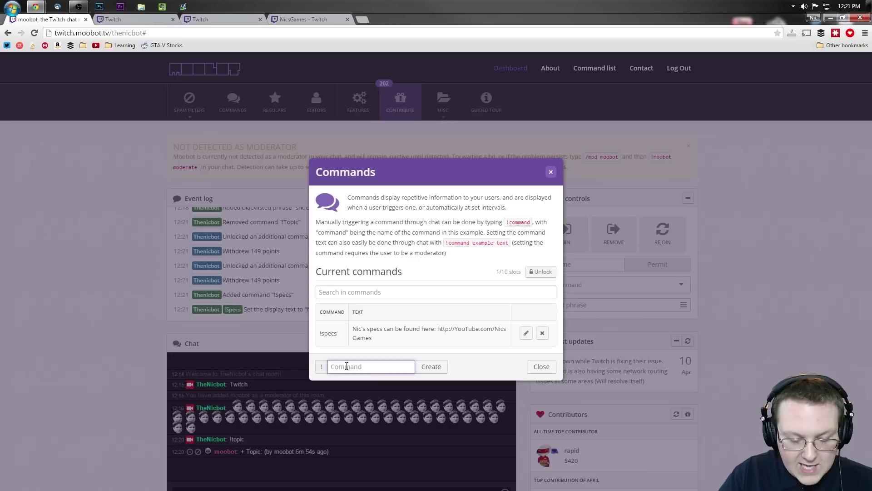
pyautogui.write('socialreminder')
# Create !socialreminder as moderator-only, with a message promoting the streamer's Twitter and link
pyautogui.click(431, 366)
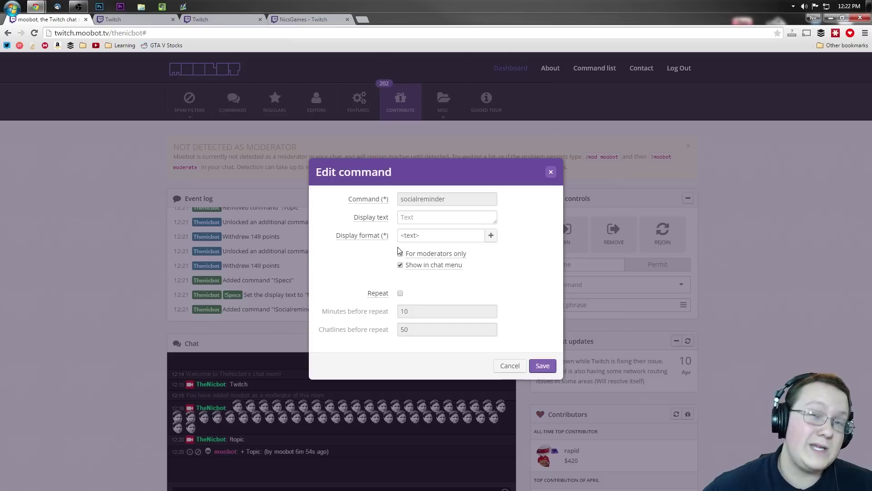
pyautogui.click(400, 254)
pyautogui.click(423, 219)
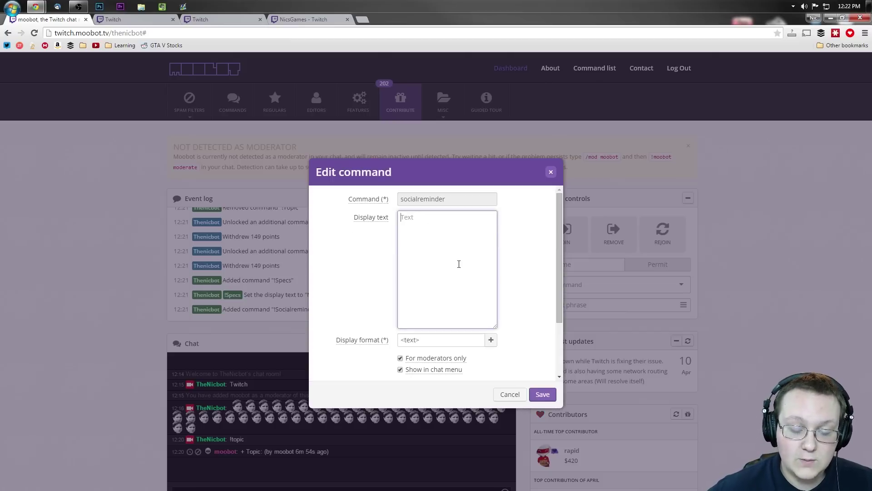
pyautogui.write("Nic's")
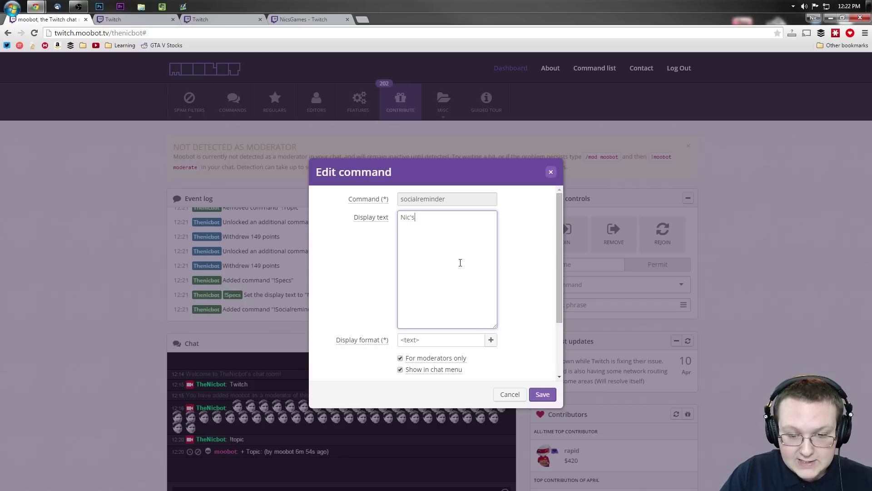
pyautogui.write(' Twitter is ')
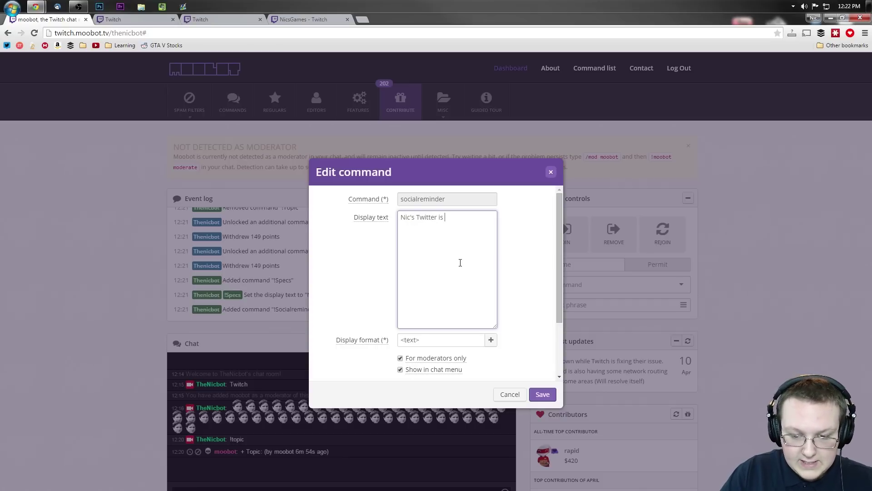
pyautogui.write('@Nic')
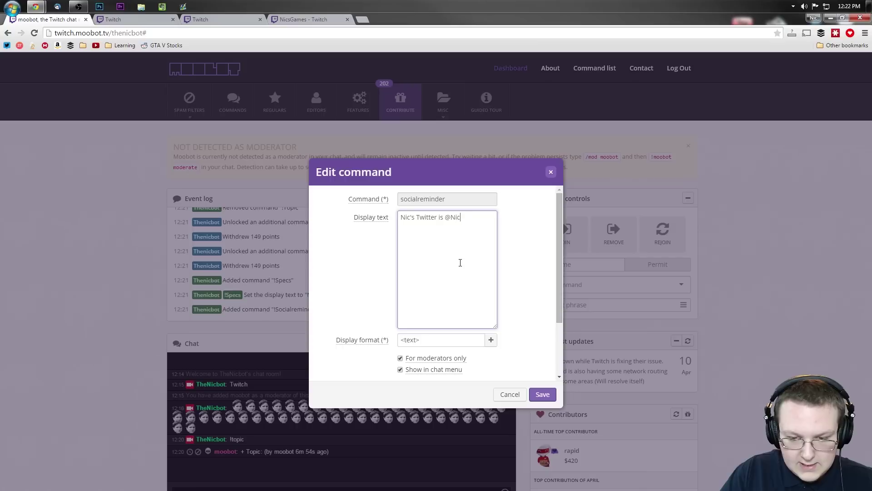
pyautogui.write('sGames. Go')
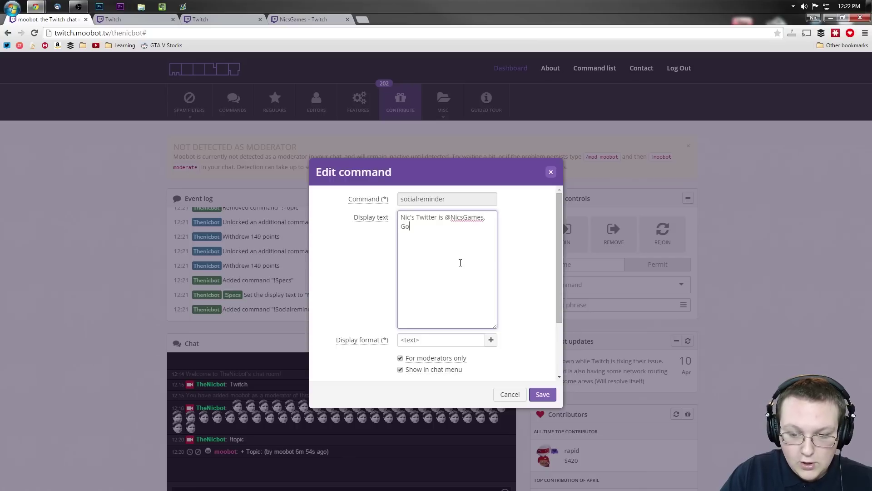
pyautogui.write(' give him a follow! http://Twitter.com/NicsGames')
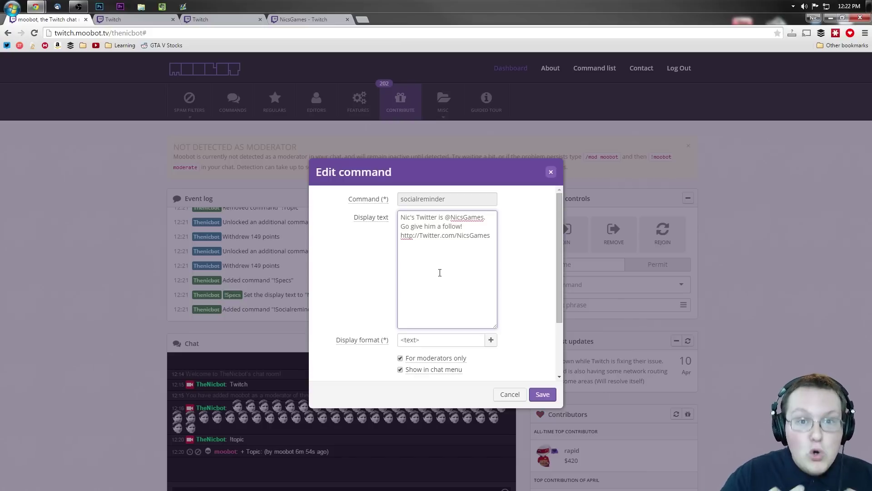
# Turn on automatic repeating for !socialreminder and save it
pyautogui.scroll(-3, 455, 272)
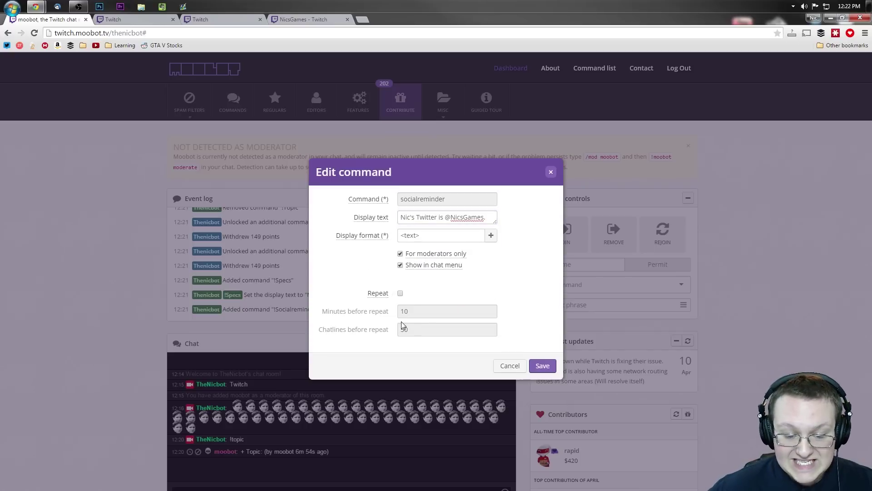
pyautogui.click(401, 293)
pyautogui.moveTo(416, 311); pyautogui.dragTo(390, 313)
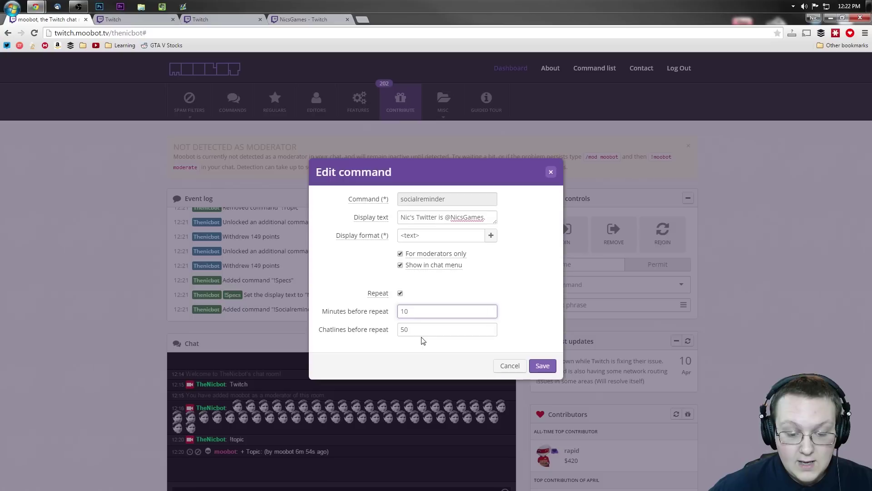
pyautogui.moveTo(425, 332); pyautogui.dragTo(399, 329)
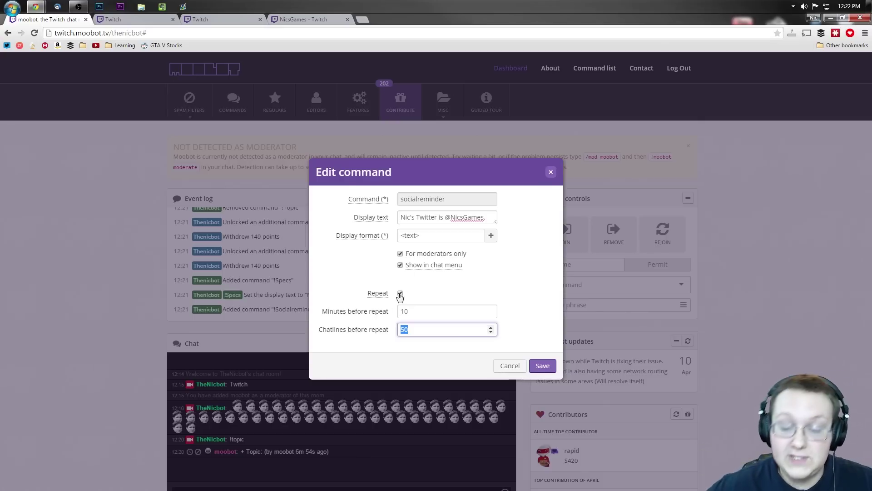
pyautogui.click(541, 365)
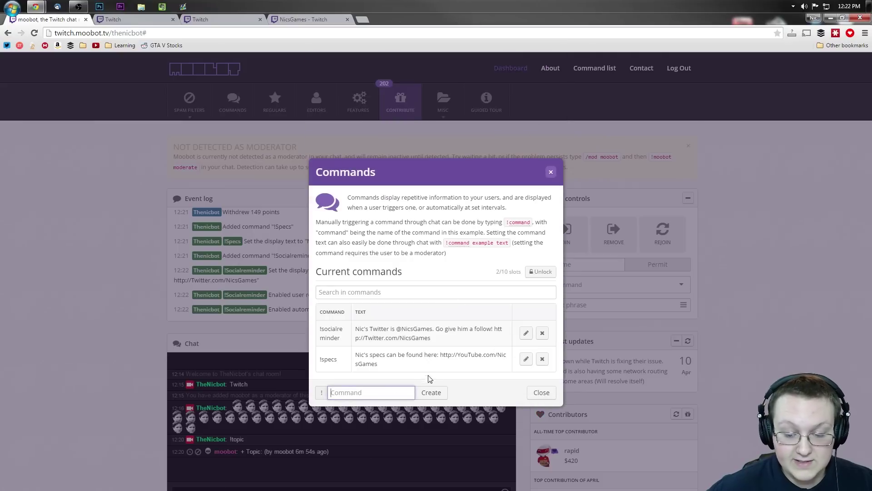
# Set !socialreminder to repeat every 5 minutes after 1 chat line, and save
pyautogui.click(526, 333)
pyautogui.click(368, 311)
pyautogui.write('11')
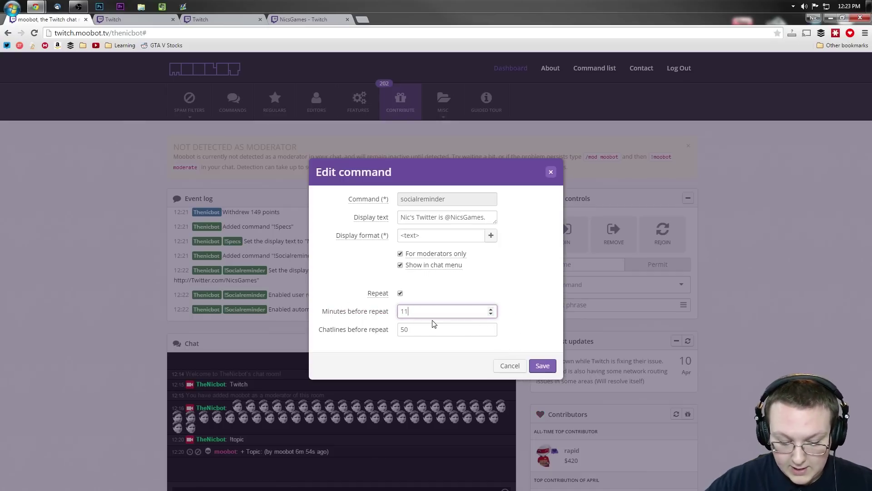
pyautogui.hotkey('ctrl', 'a')
pyautogui.write('5')
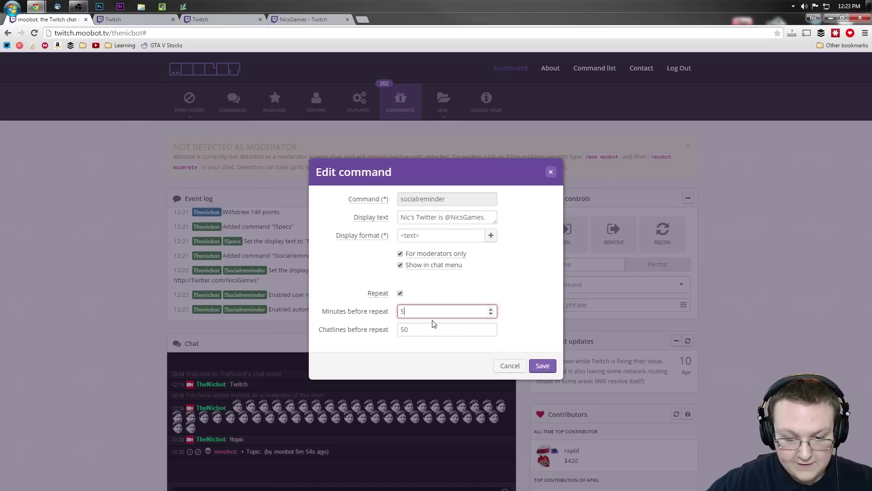
pyautogui.click(367, 332)
pyautogui.write('1')
pyautogui.click(545, 329)
pyautogui.click(541, 366)
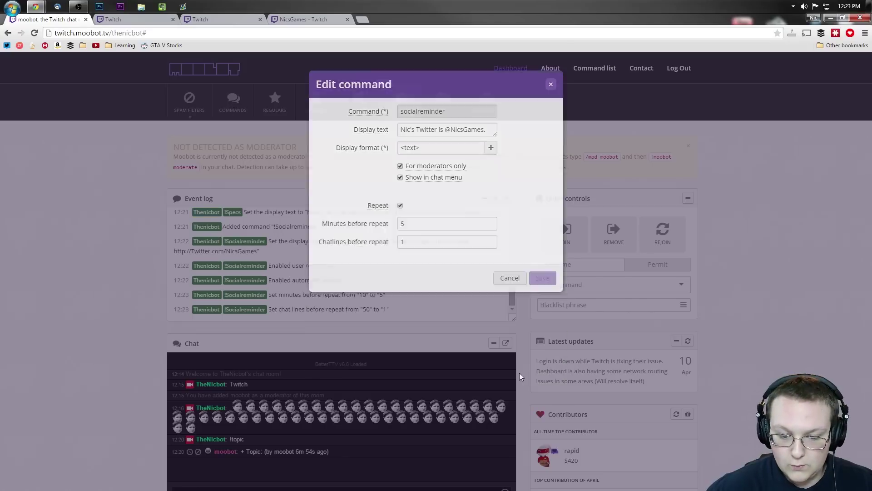
pyautogui.click(543, 393)
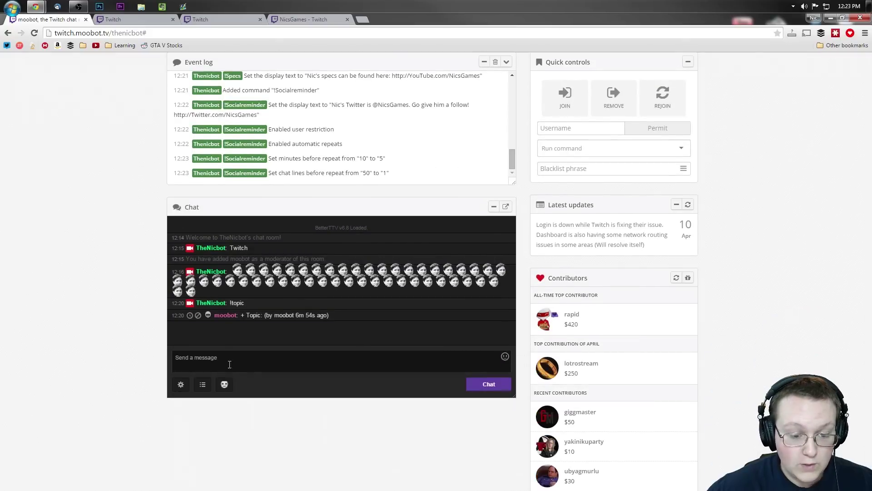
# Send !specs and !socialreminder in the channel chat to check both bot replies
pyautogui.scroll(-3, 155, 345)
pyautogui.click(253, 372)
pyautogui.write('@spe')
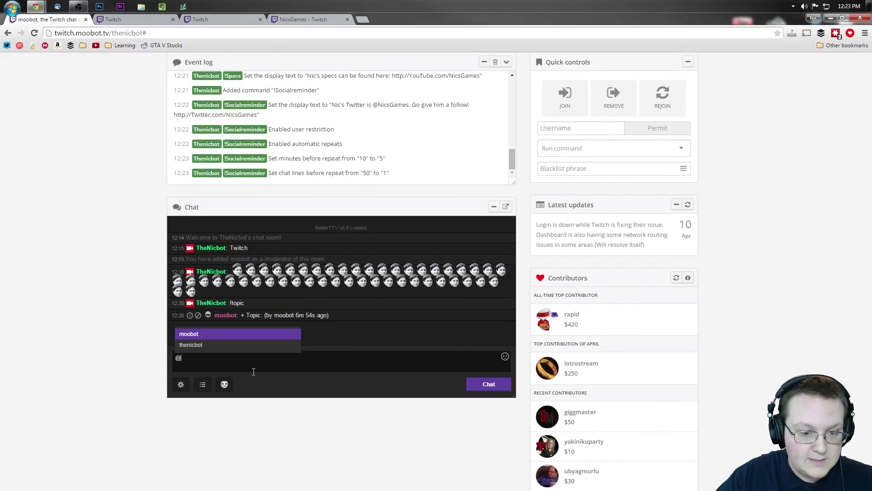
pyautogui.press('BackSpace')
pyautogui.press('BackSpace')
pyautogui.press('BackSpace')
pyautogui.press('BackSpace')
pyautogui.write('!specs')
pyautogui.press('Return')
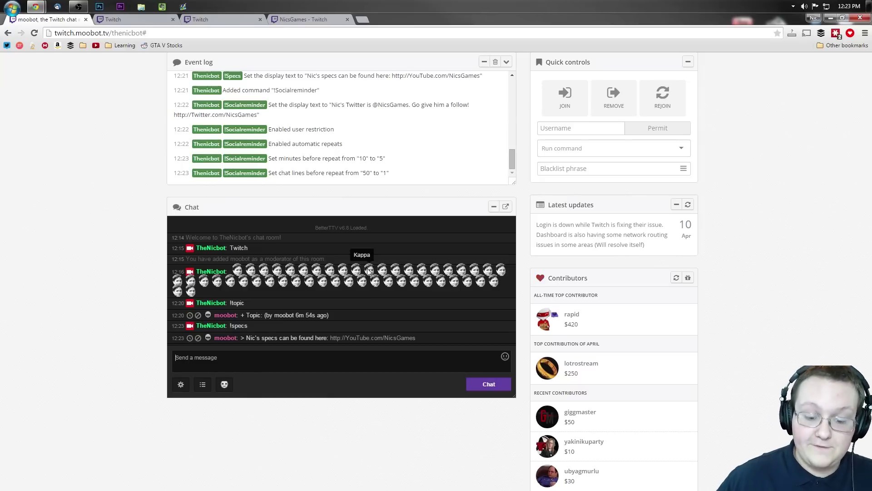
pyautogui.write('!socialreminder')
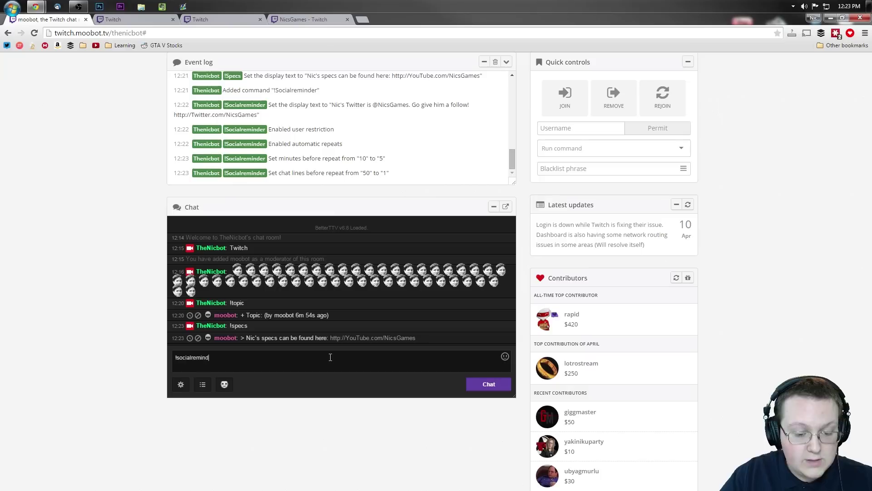
pyautogui.press('Return')
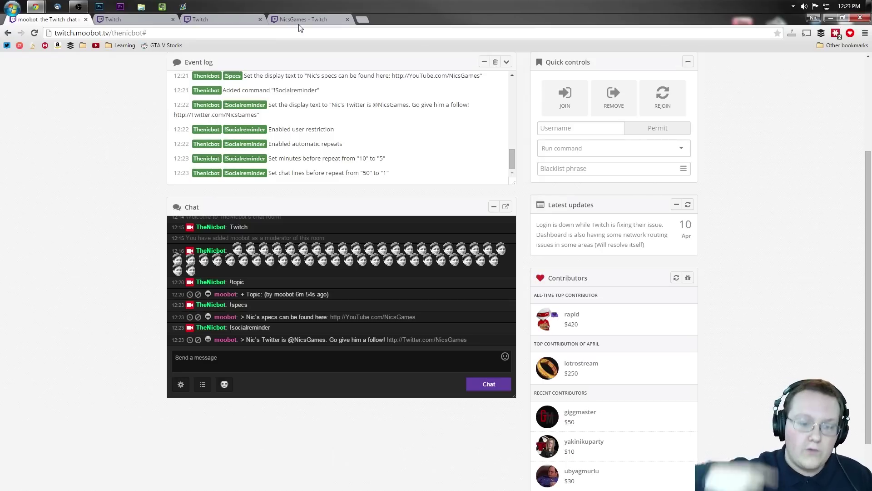
pyautogui.scroll(3, 140, 163)
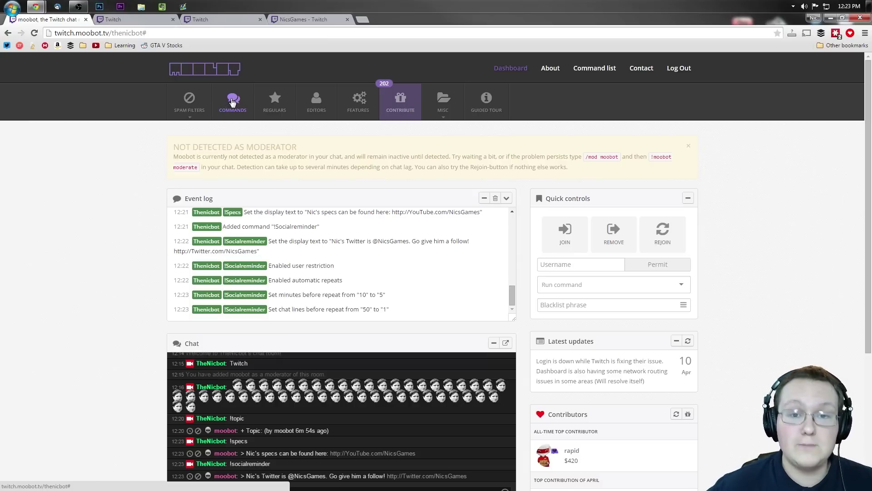
pyautogui.click(233, 101)
pyautogui.moveTo(532, 271)
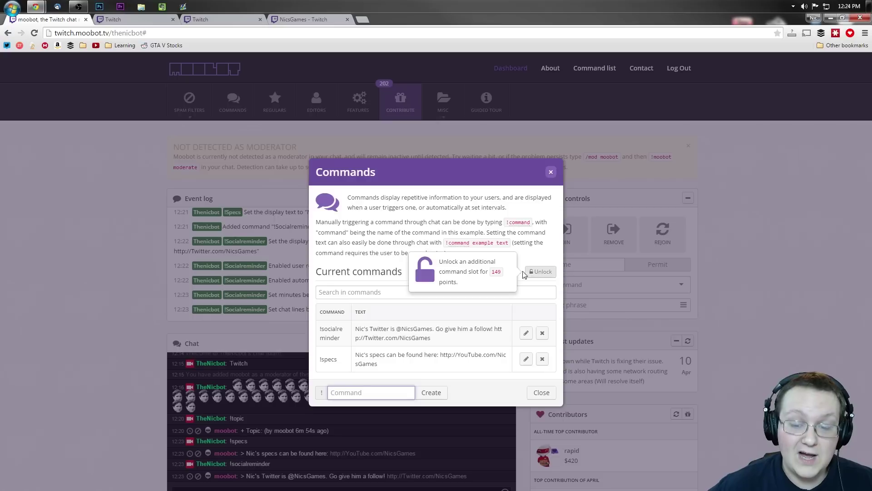
pyautogui.doubleClick(492, 270)
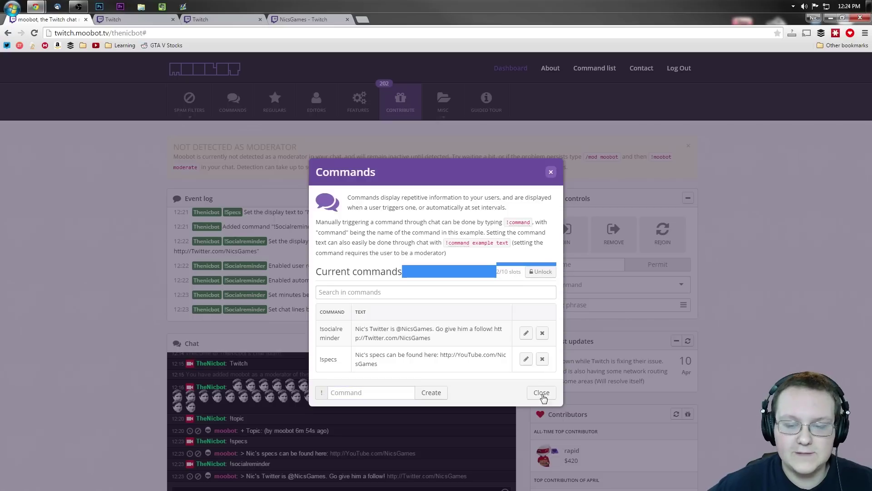
pyautogui.click(421, 262)
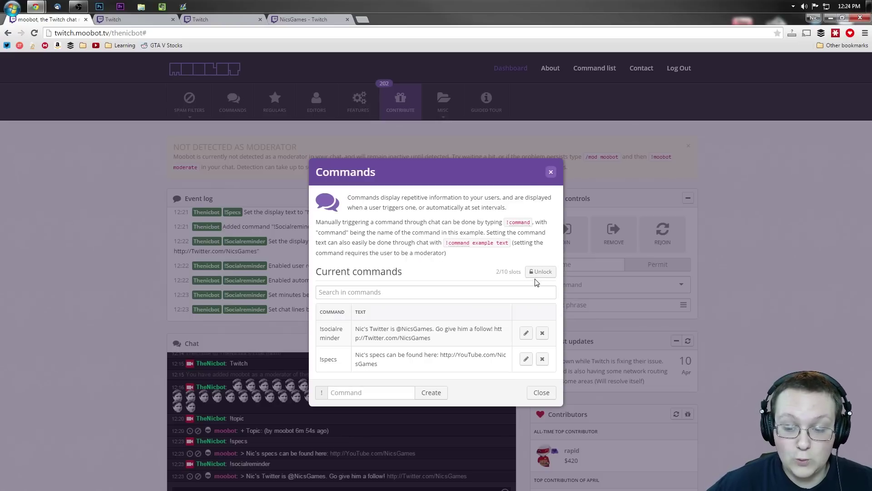
pyautogui.click(551, 173)
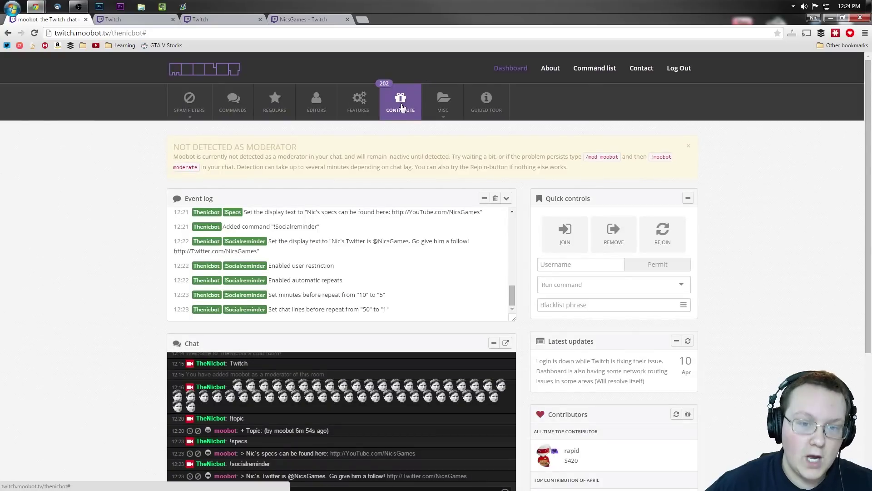
# Add a viewer's username to the regulars list, filling 1 of 50 slots
pyautogui.click(284, 109)
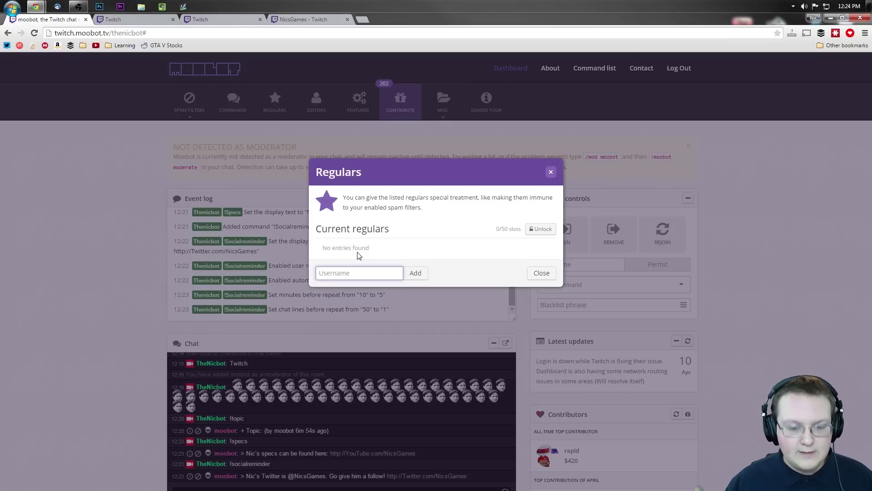
pyautogui.write('The')
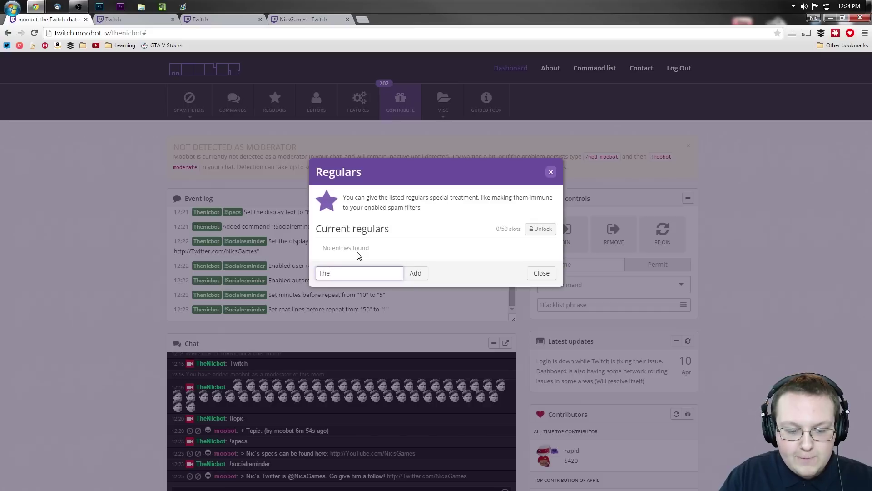
pyautogui.write('PurpleKrow')
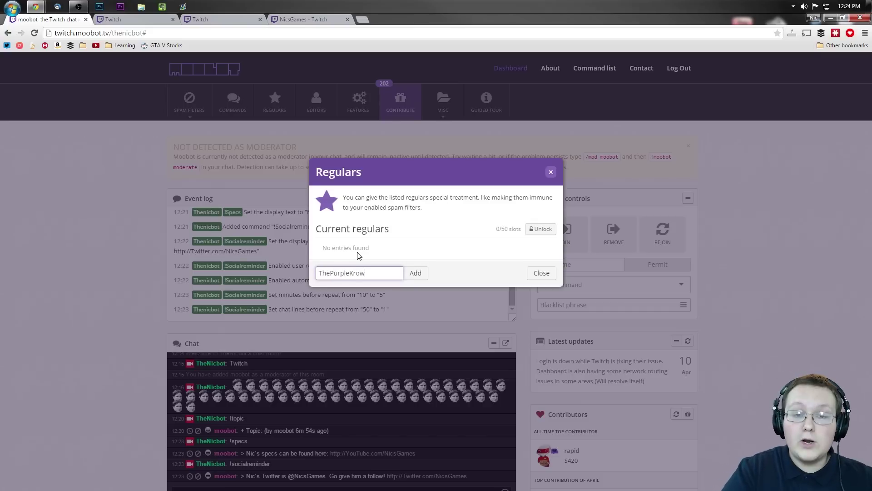
pyautogui.click(414, 273)
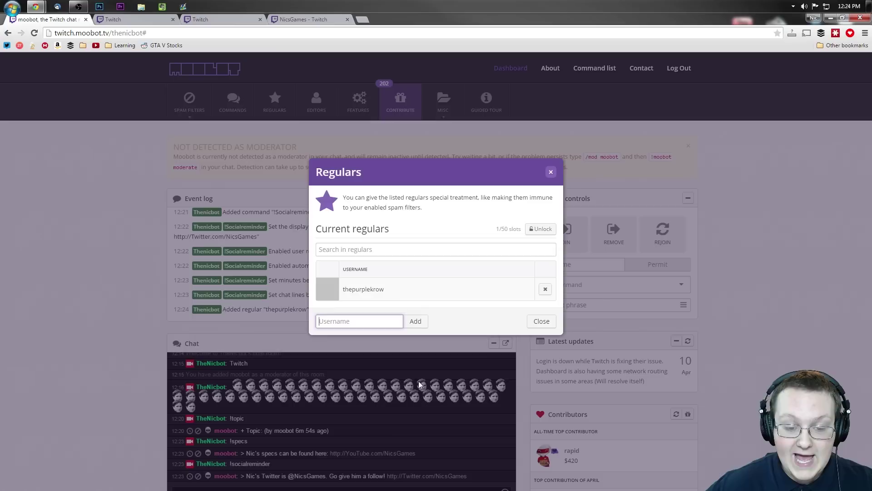
pyautogui.moveTo(362, 289); pyautogui.dragTo(384, 290)
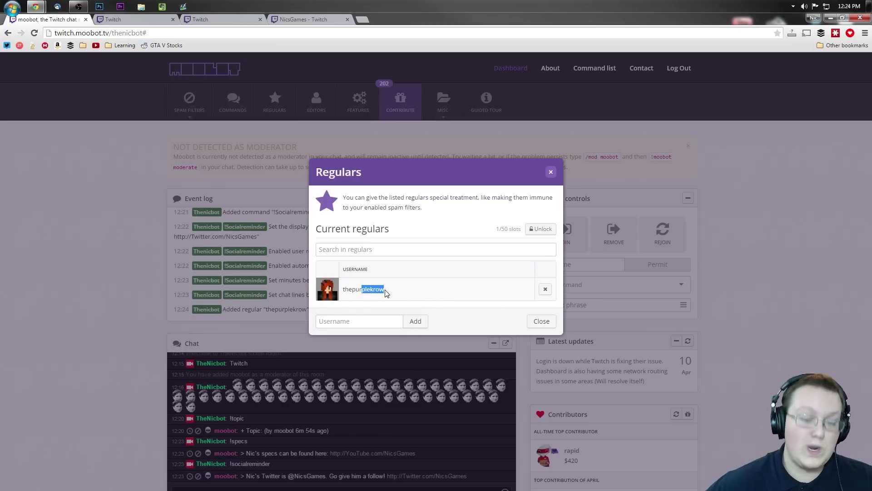
pyautogui.click(547, 324)
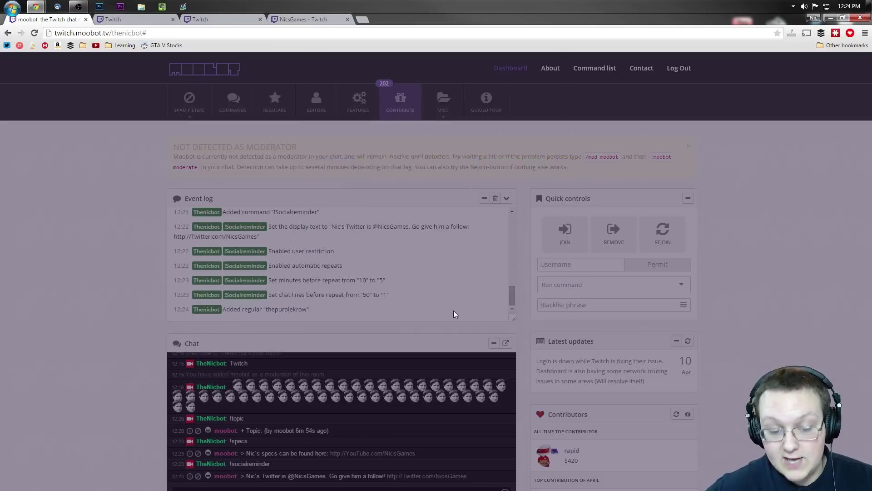
# Add a user as a bot editor with full dashboard access, filling 1 of 15 slots
pyautogui.scroll(-4, 82, 388)
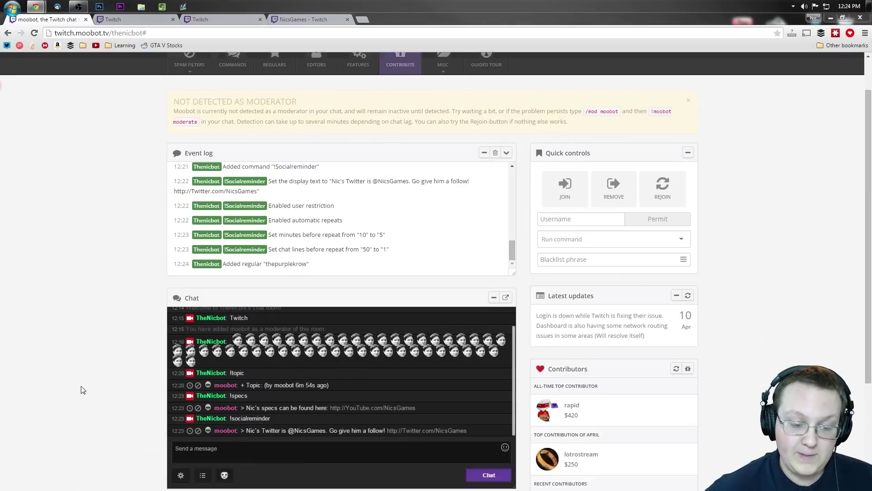
pyautogui.scroll(4, 97, 271)
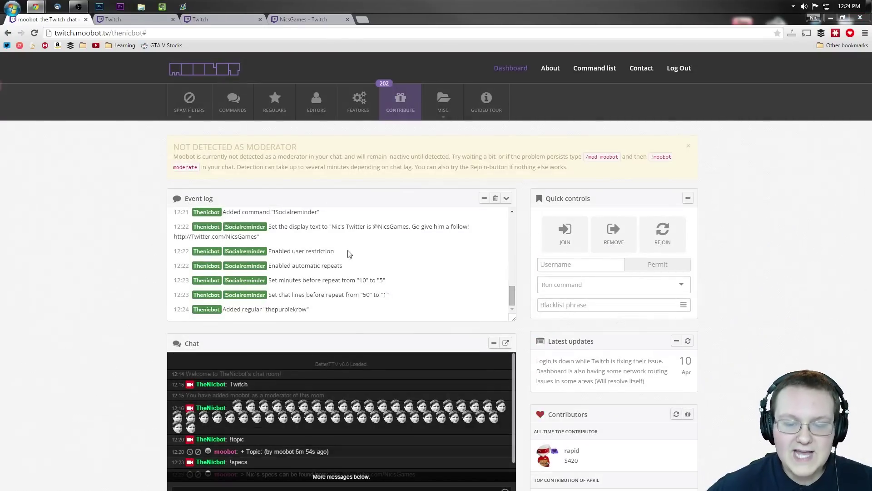
pyautogui.click(311, 118)
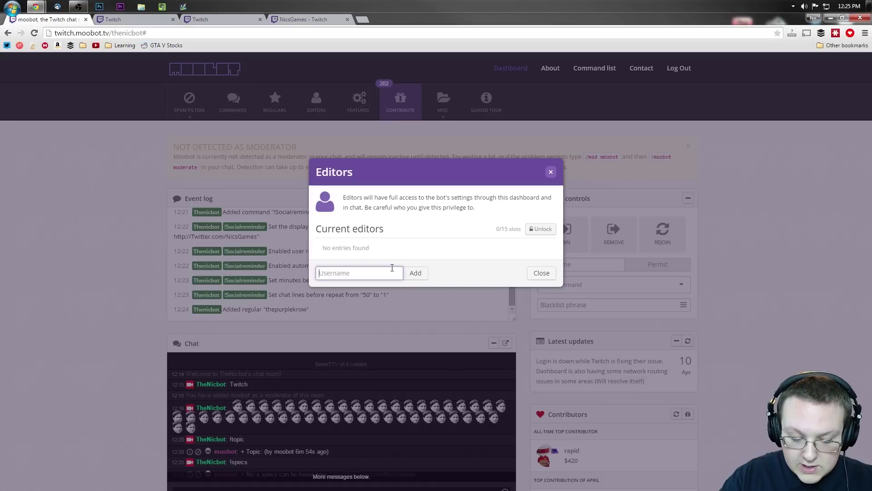
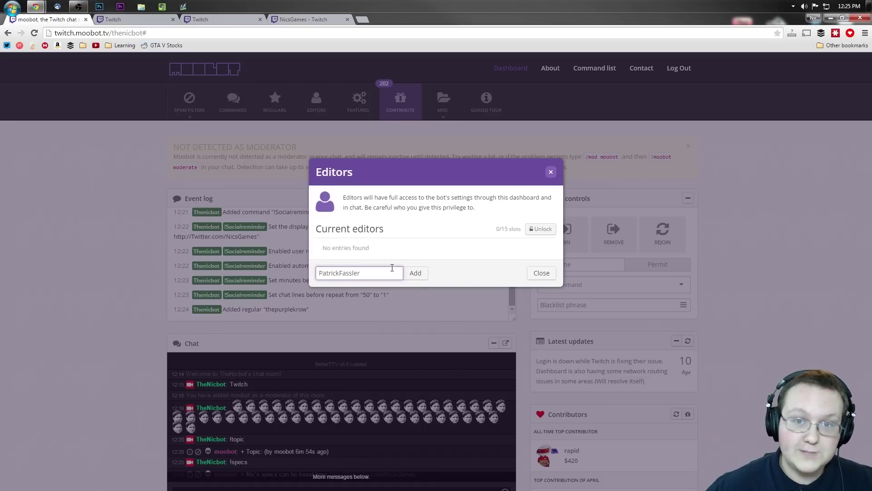
pyautogui.click(415, 273)
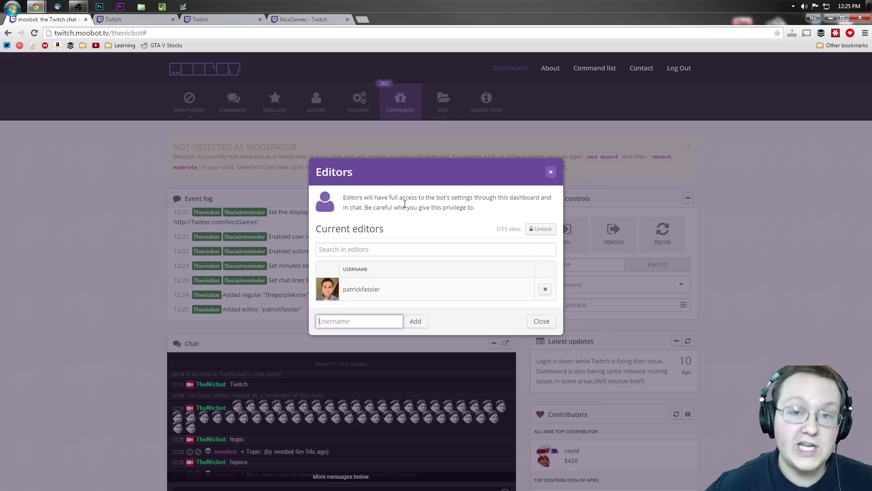
pyautogui.click(548, 171)
pyautogui.scroll(-1, 288, 383)
pyautogui.click(283, 458)
# Send a !specs chat message changing its reply to say the specs are now on his Twitter
pyautogui.write('!spec')
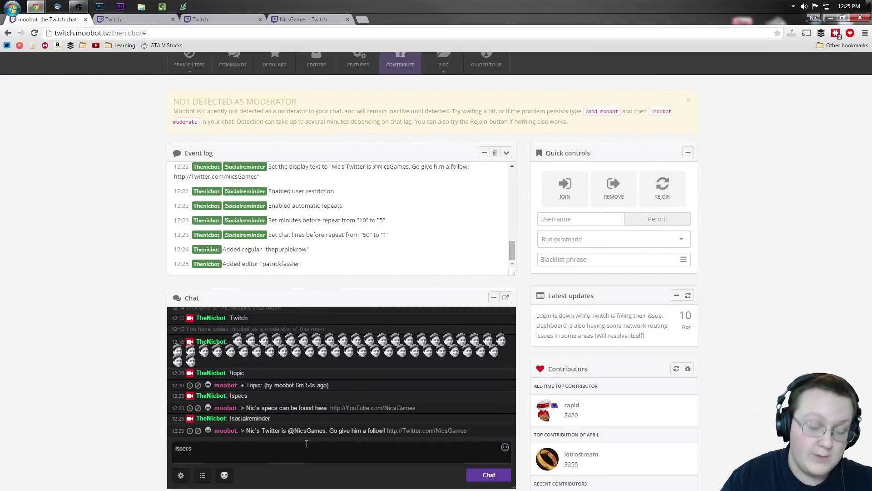
pyautogui.write('s')
pyautogui.write(" Nic's C")
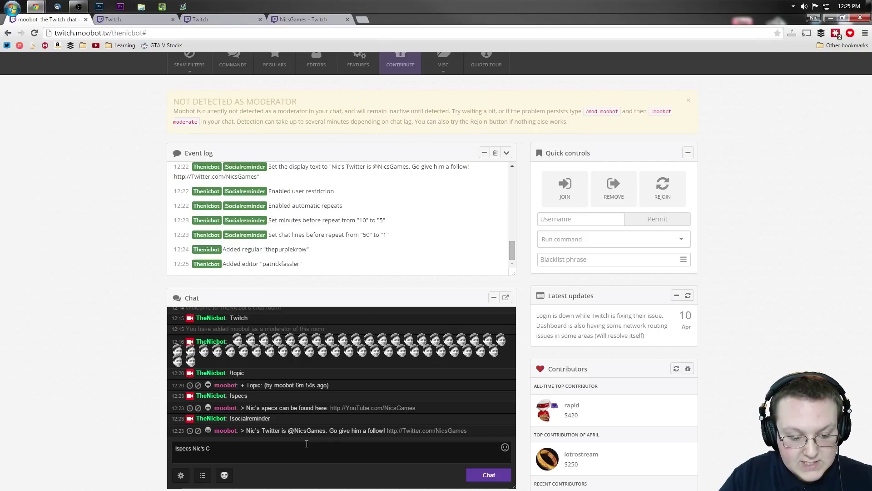
pyautogui.press('BackSpace')
pyautogui.write('specs c')
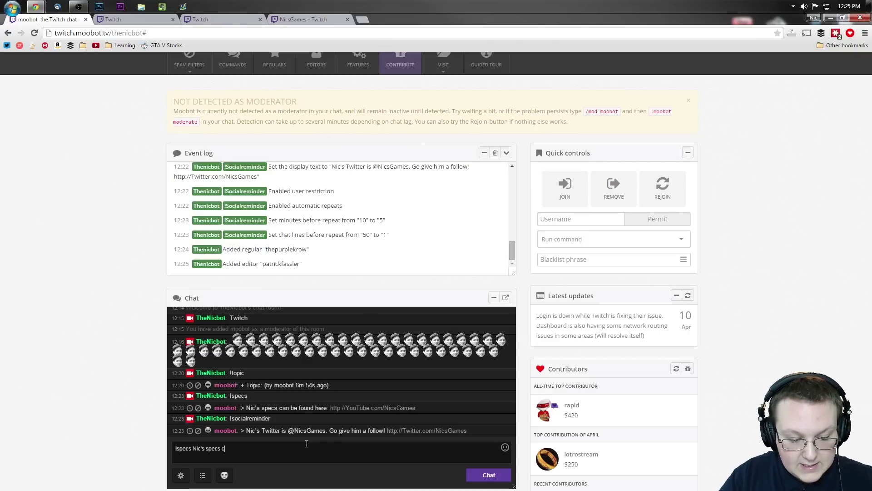
pyautogui.write('an now be found ')
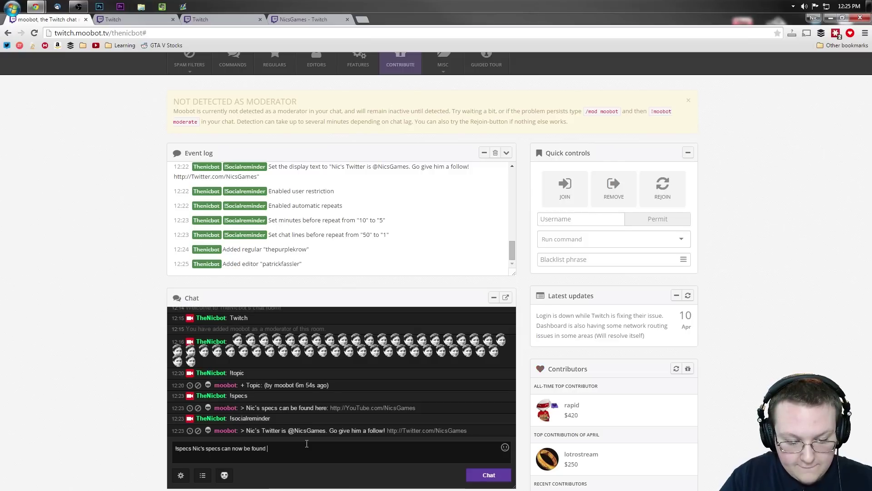
pyautogui.write('on his Twitter.')
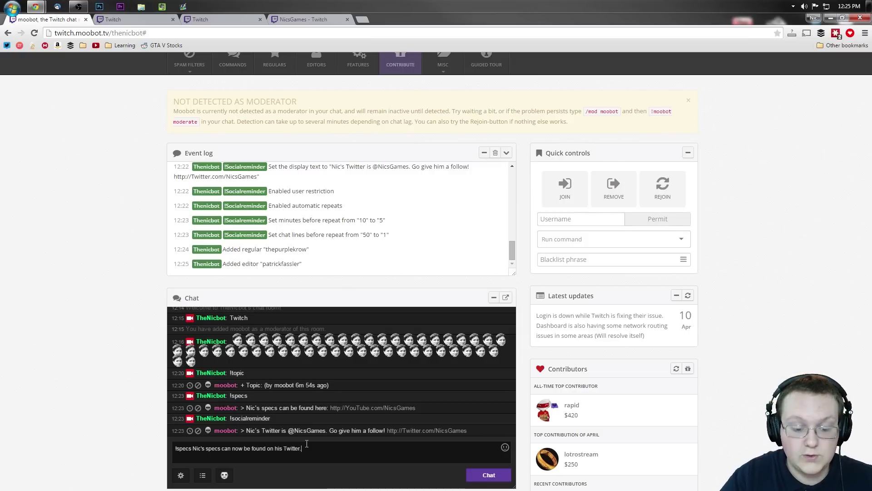
pyautogui.press('Return')
pyautogui.moveTo(297, 263); pyautogui.dragTo(261, 253)
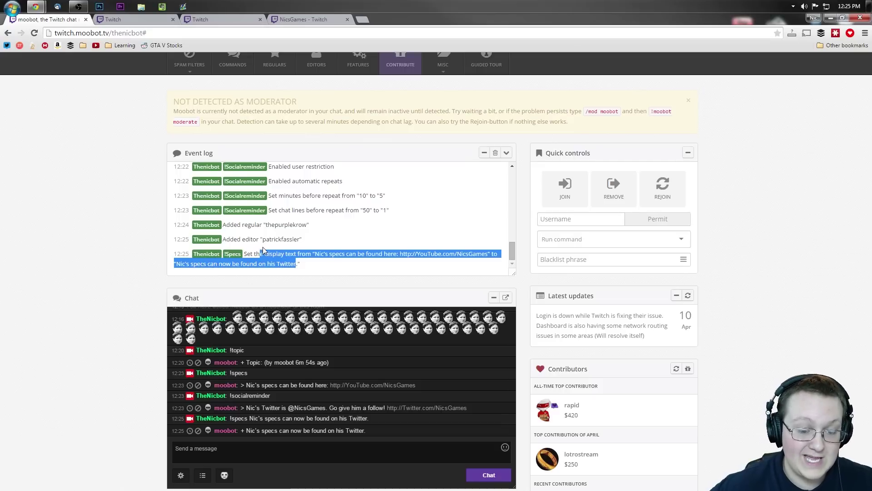
pyautogui.click(305, 271)
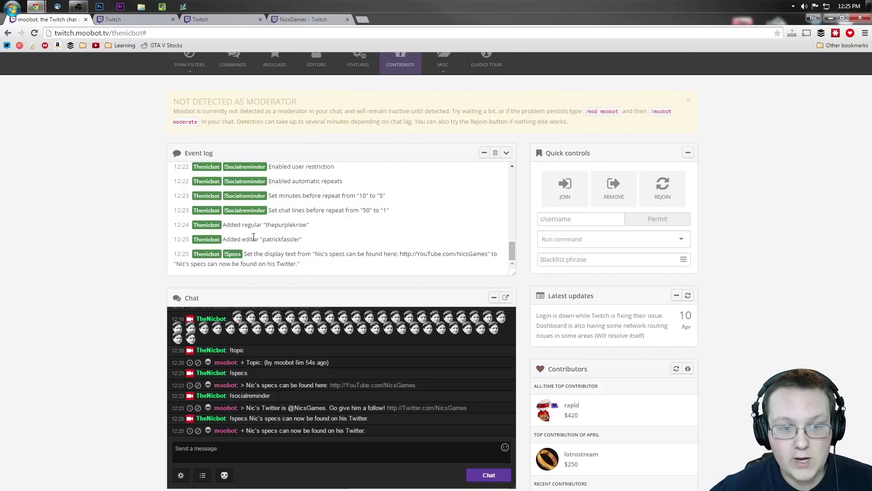
pyautogui.scroll(1, 83, 224)
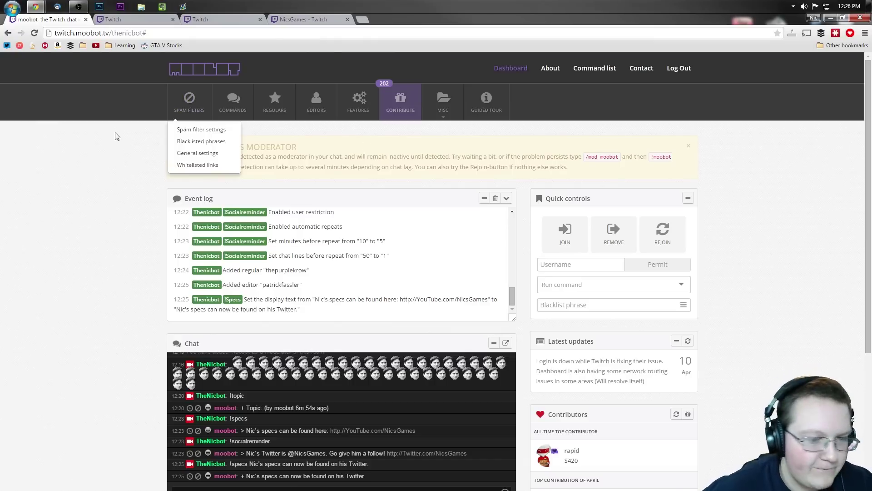
# Dismiss the Contributing dialog and open the Features dialog listing the optional bot features
pyautogui.click(399, 114)
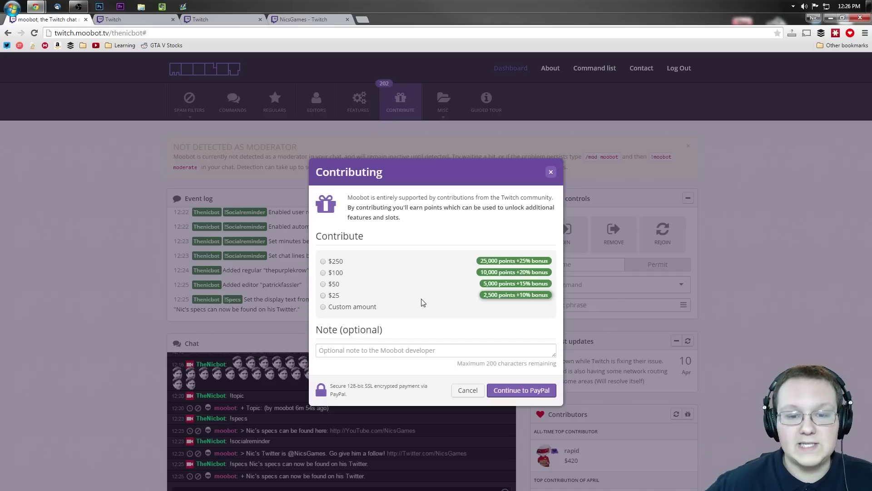
pyautogui.click(386, 150)
pyautogui.click(358, 102)
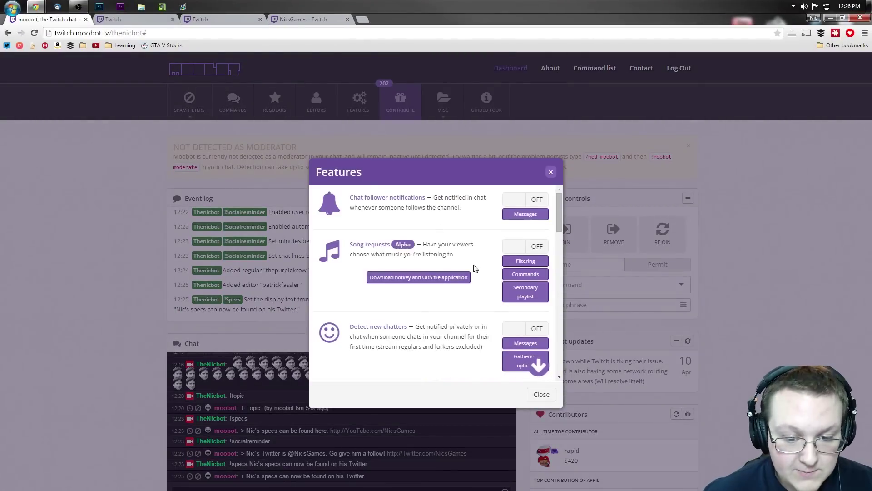
pyautogui.click(534, 199)
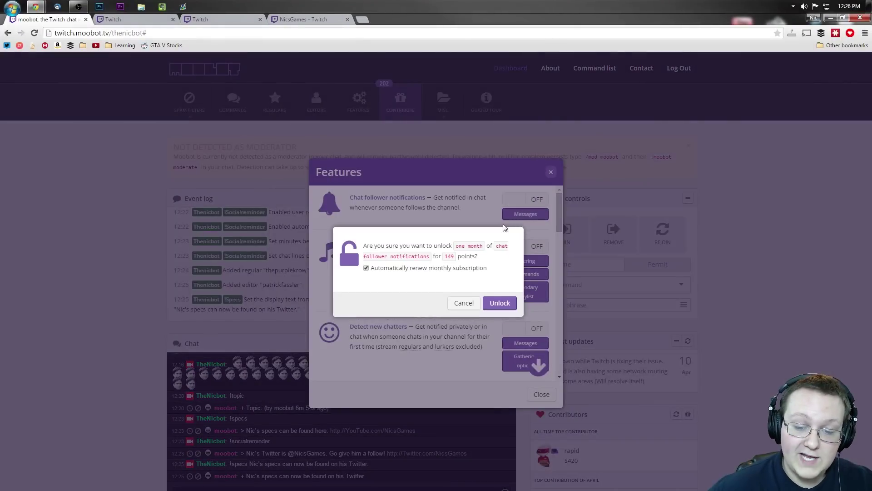
pyautogui.click(466, 304)
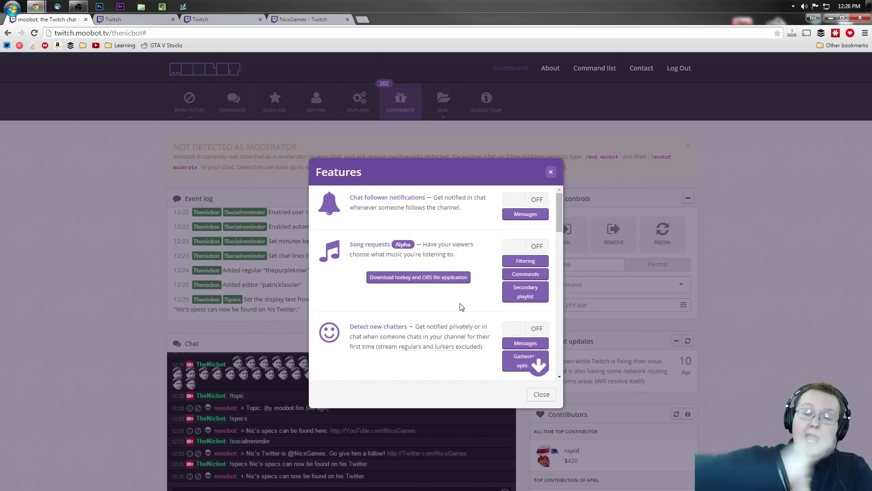
pyautogui.click(528, 202)
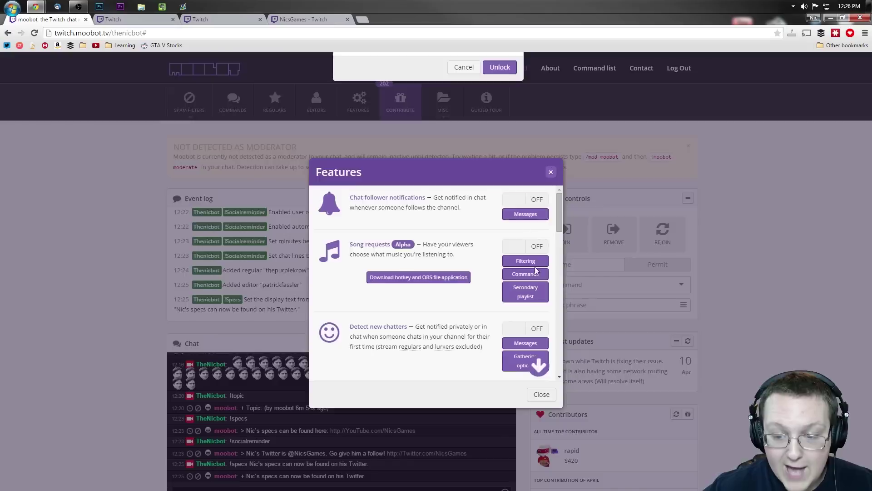
pyautogui.moveTo(478, 257)
pyautogui.mouseDown()
pyautogui.moveTo(453, 247)
pyautogui.moveTo(449, 260)
pyautogui.moveTo(476, 257)
pyautogui.moveTo(457, 246)
pyautogui.moveTo(461, 253)
pyautogui.mouseUp()
pyautogui.click(466, 248)
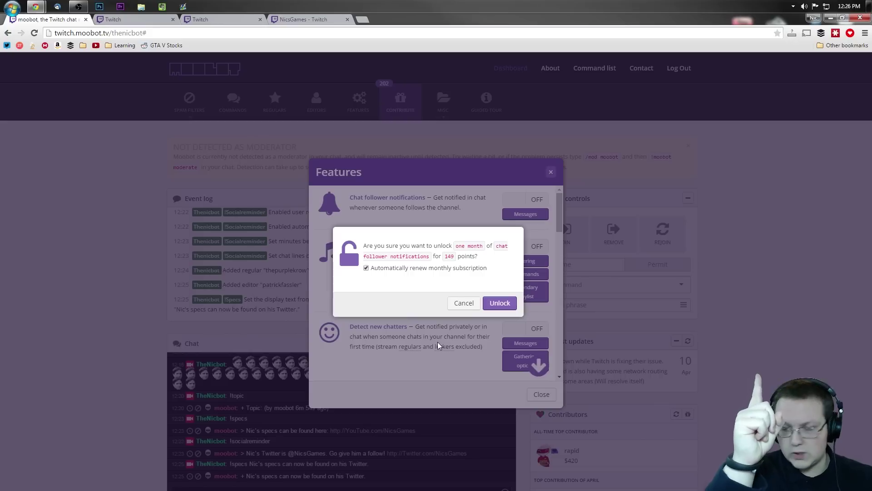
pyautogui.click(464, 303)
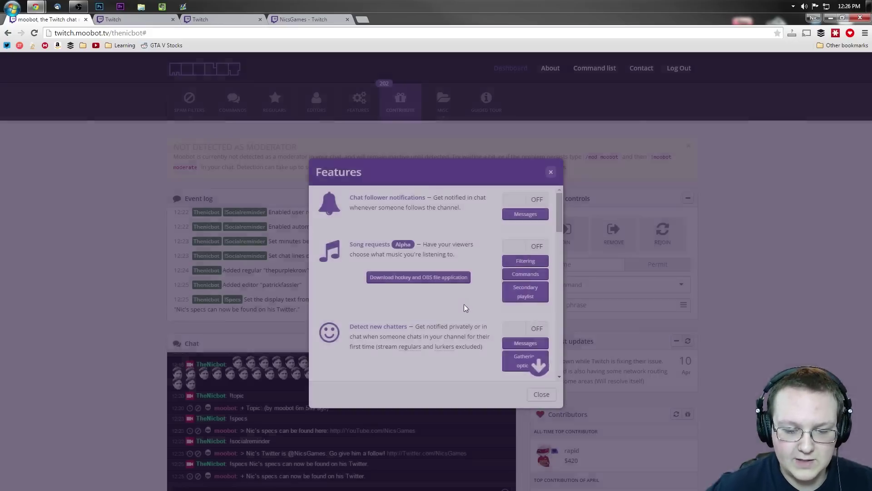
pyautogui.click(518, 247)
pyautogui.click(518, 246)
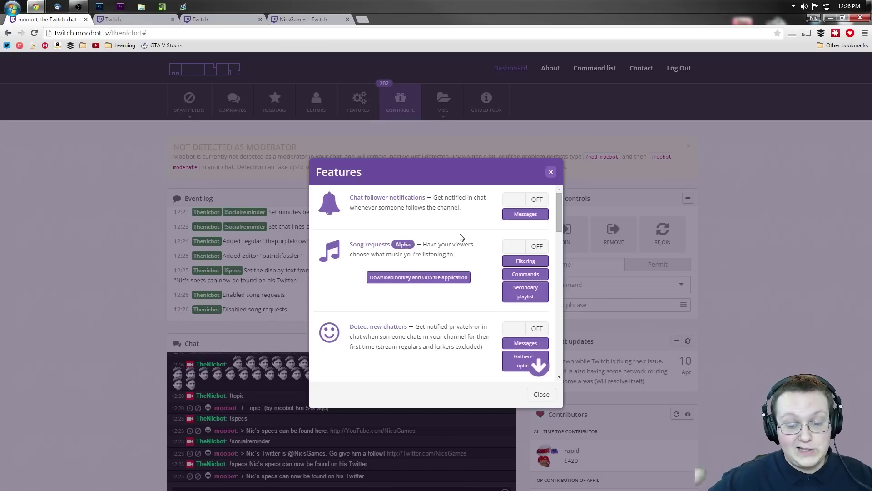
pyautogui.scroll(-4, 461, 236)
pyautogui.scroll(2, 461, 232)
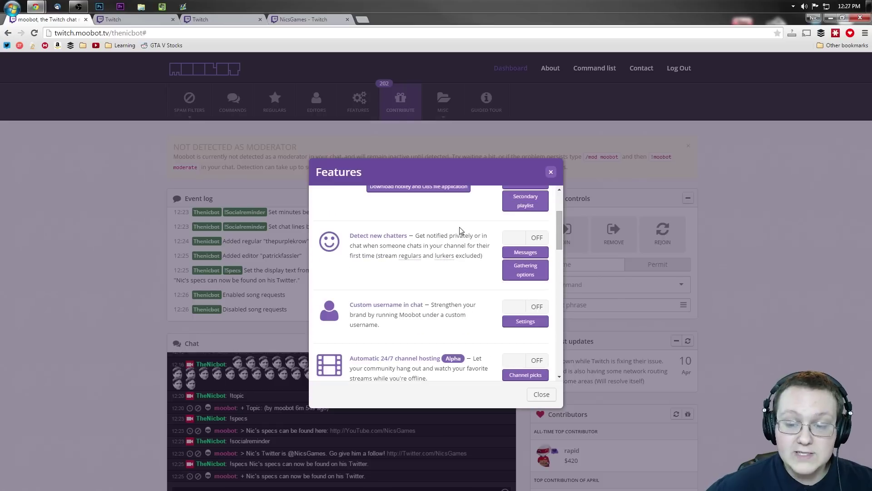
pyautogui.moveTo(493, 263); pyautogui.dragTo(364, 233)
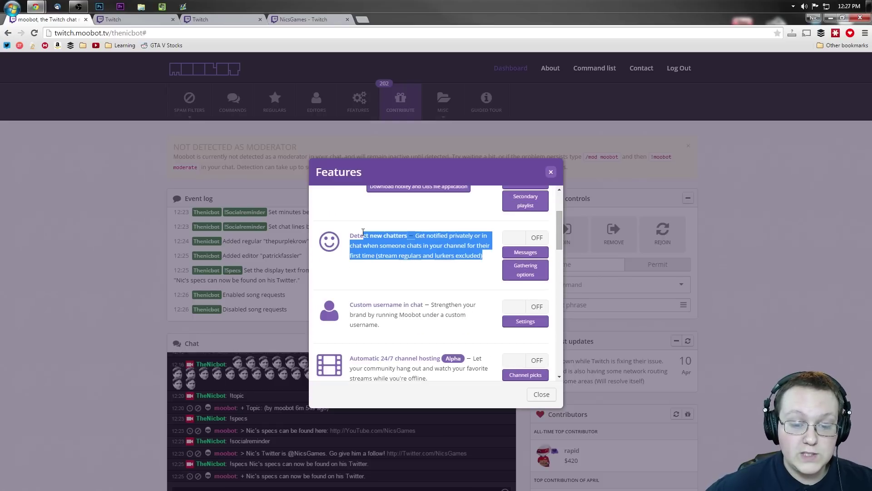
pyautogui.click(373, 245)
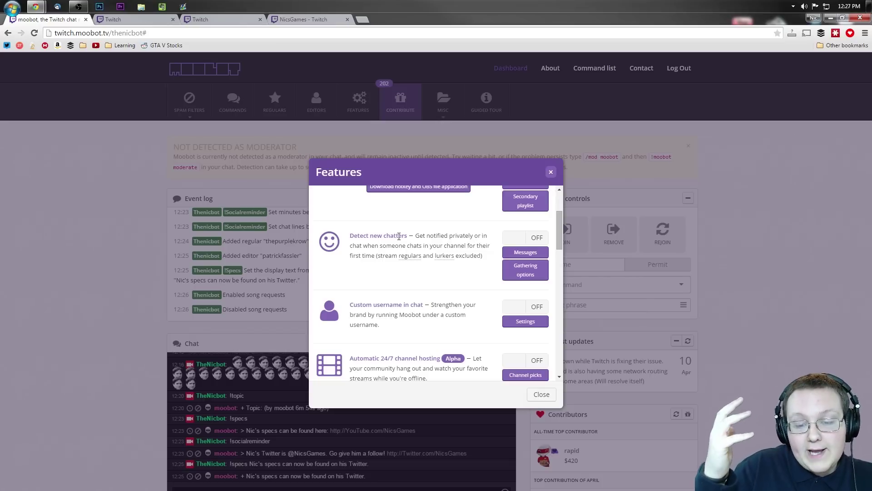
pyautogui.scroll(1, 399, 238)
pyautogui.scroll(-1, 407, 245)
pyautogui.scroll(-1, 411, 263)
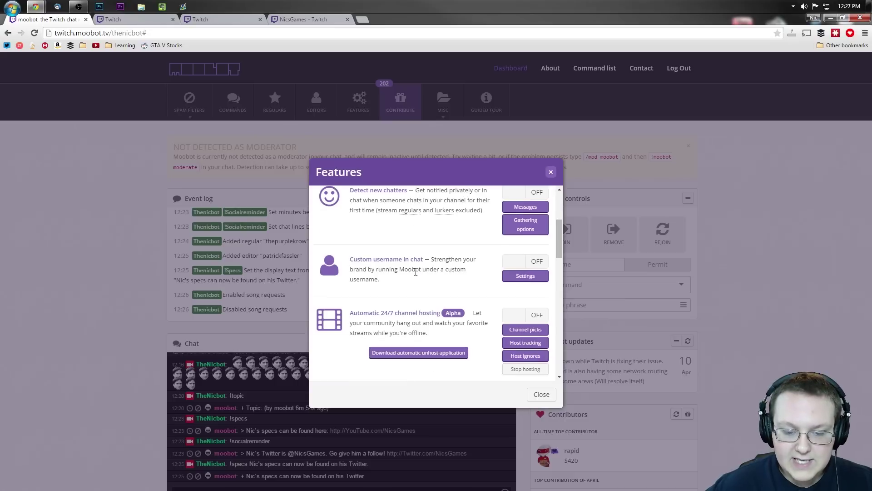
pyautogui.scroll(-1, 374, 259)
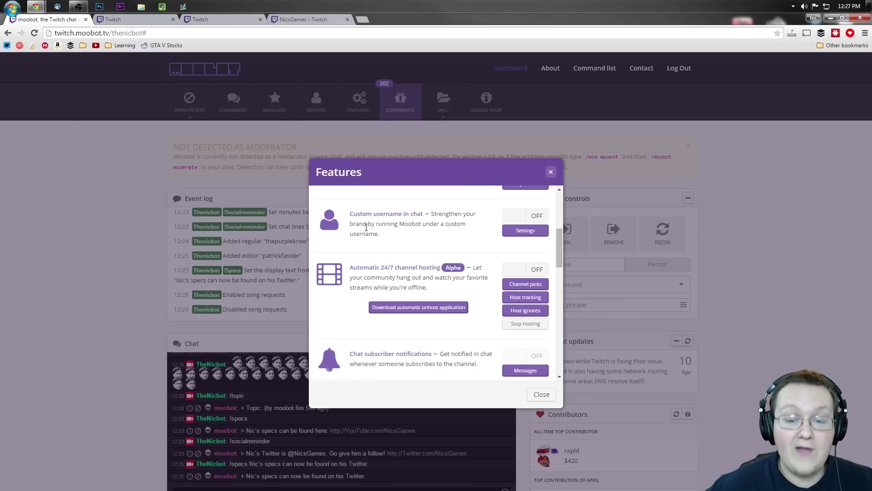
pyautogui.click(526, 215)
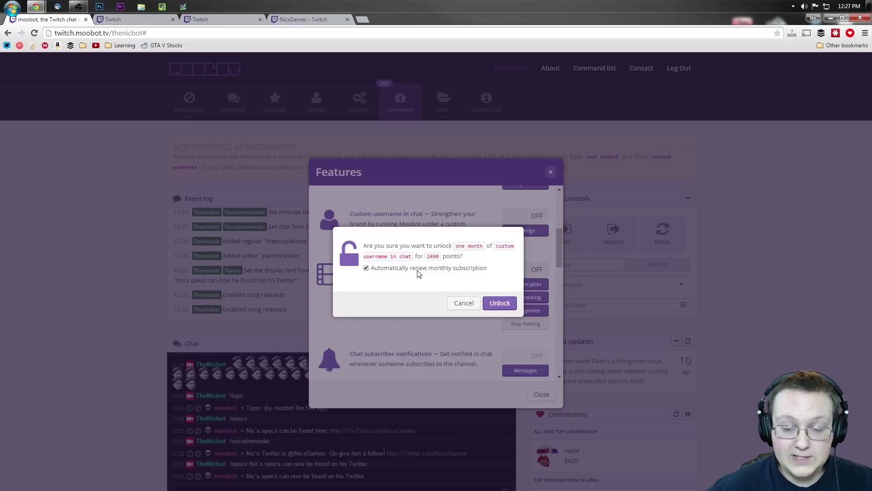
pyautogui.doubleClick(433, 256)
pyautogui.click(441, 269)
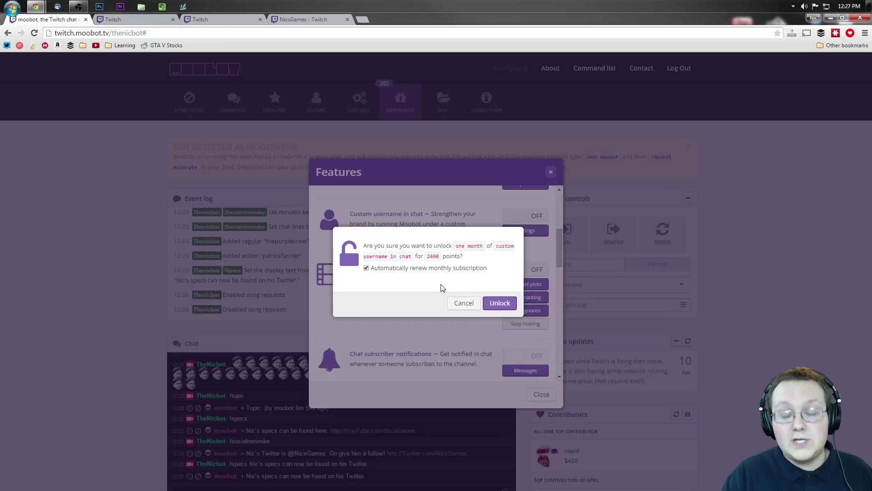
pyautogui.click(463, 302)
pyautogui.scroll(-1, 389, 263)
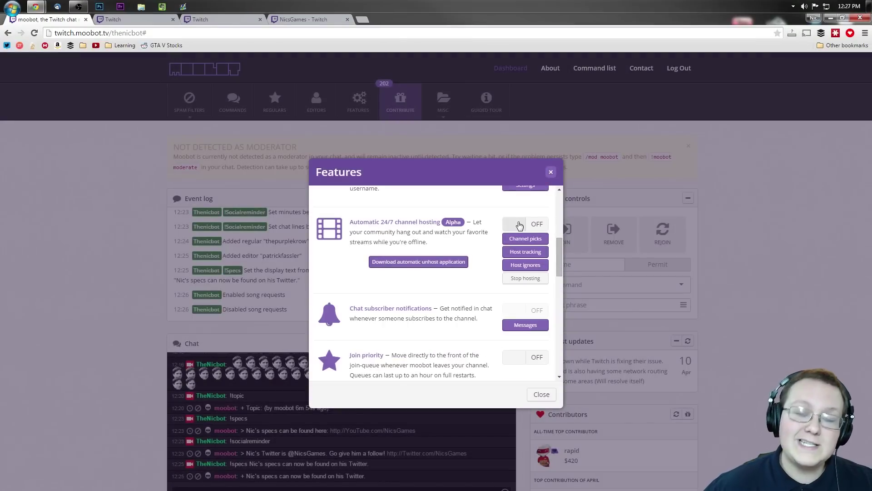
pyautogui.moveTo(473, 232); pyautogui.dragTo(460, 268)
# Scroll through the optional features list, then close it
pyautogui.click(423, 232)
pyautogui.scroll(-1, 488, 242)
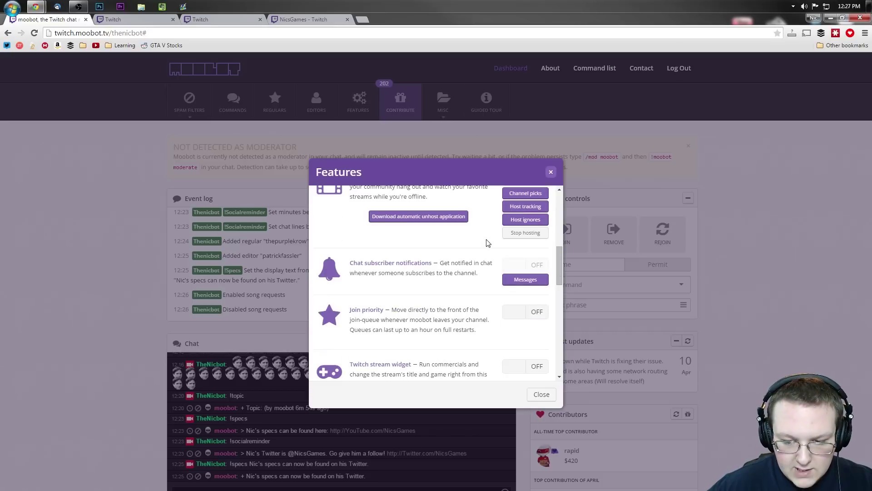
pyautogui.scroll(-1, 488, 242)
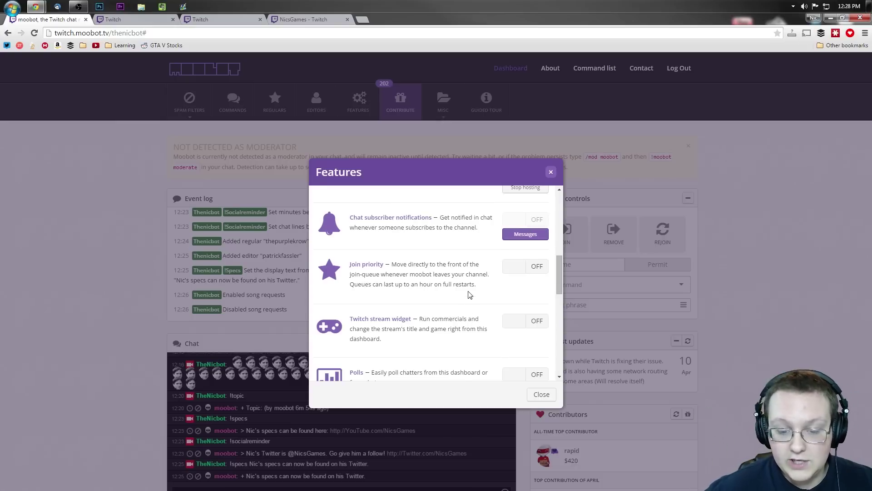
pyautogui.scroll(-1, 458, 239)
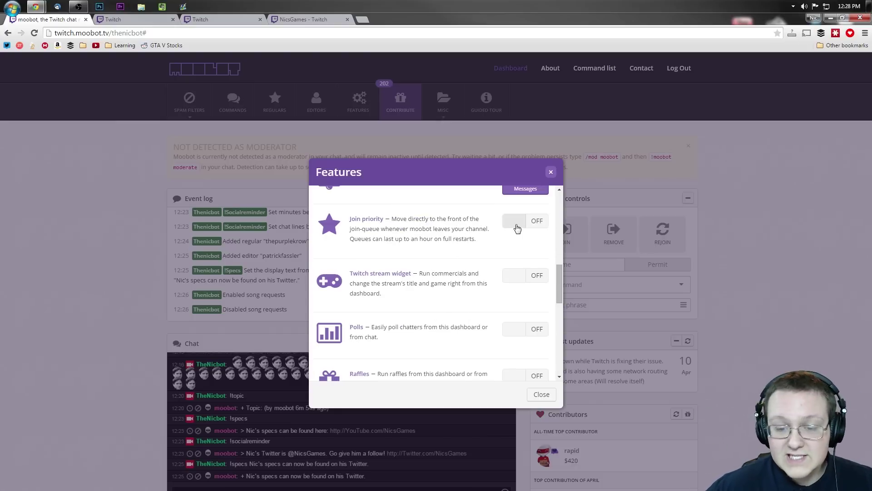
pyautogui.click(773, 291)
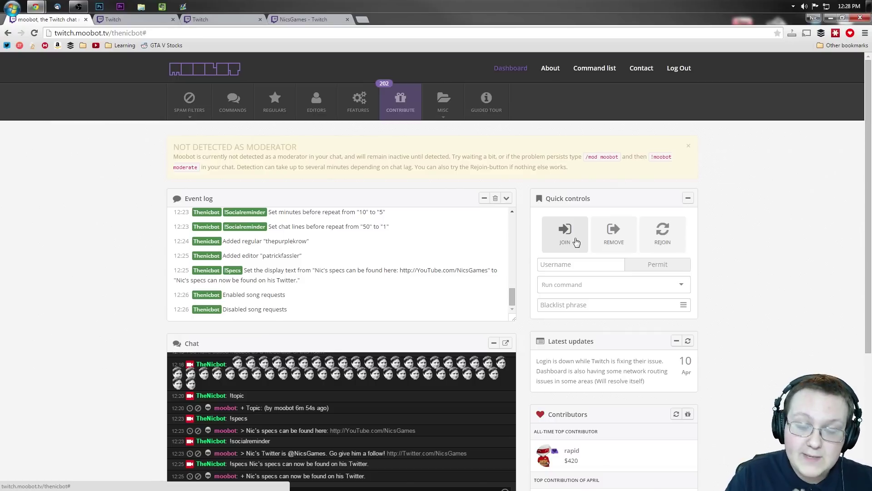
# In the reopened features list, toggle Polls on then back off, and turn Raffles on
pyautogui.click(401, 116)
pyautogui.scroll(-7, 397, 268)
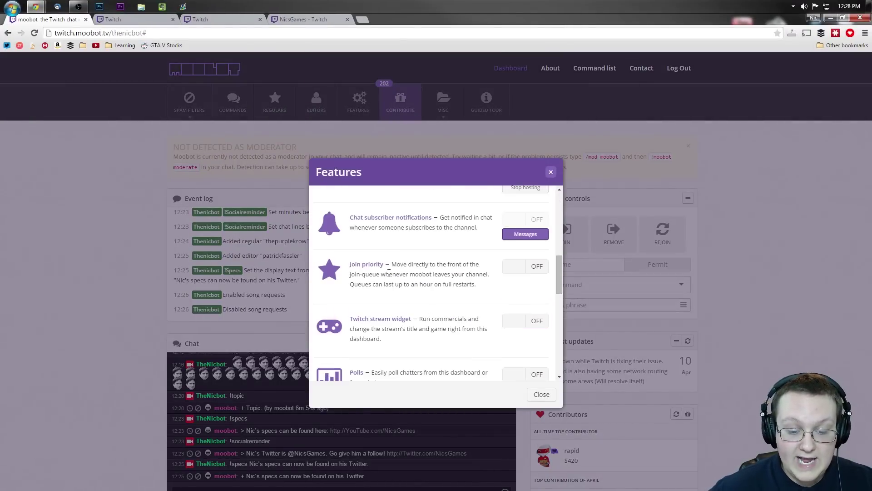
pyautogui.scroll(-2, 403, 262)
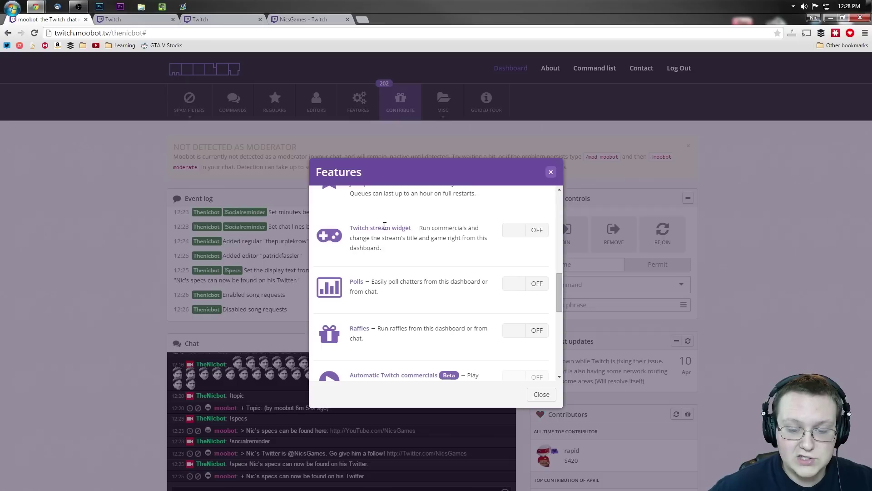
pyautogui.scroll(-1, 418, 237)
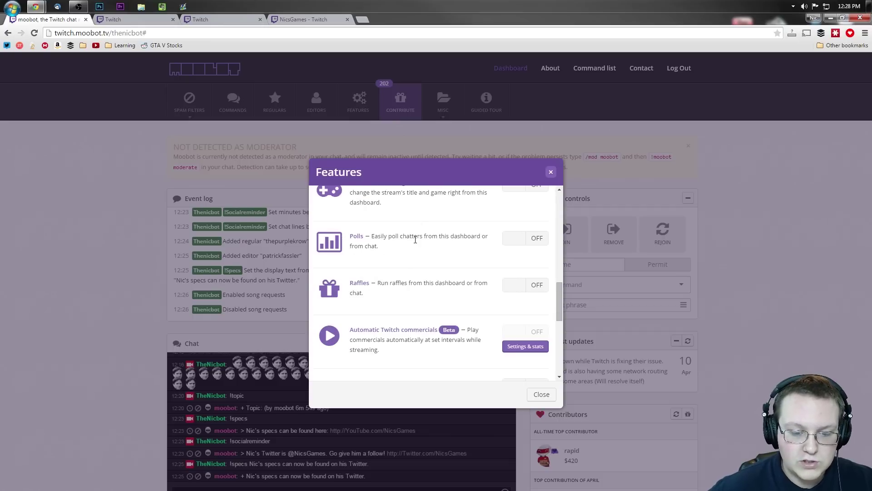
pyautogui.scroll(-1, 416, 239)
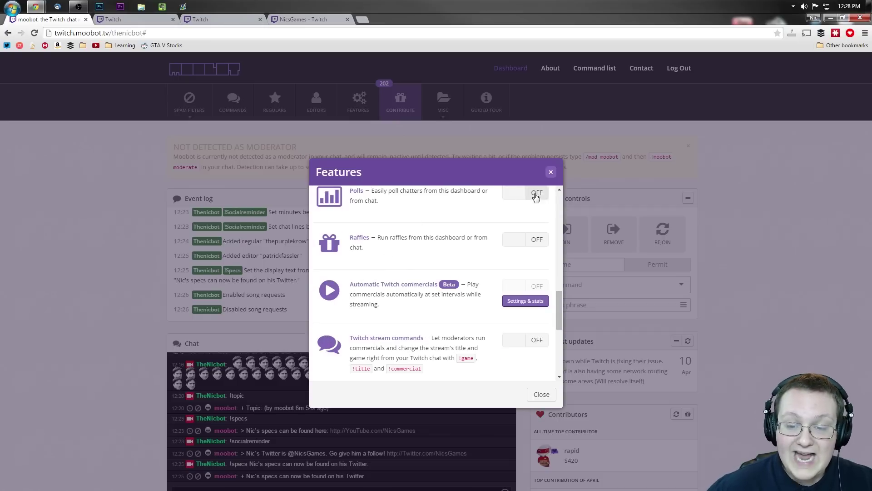
pyautogui.click(522, 195)
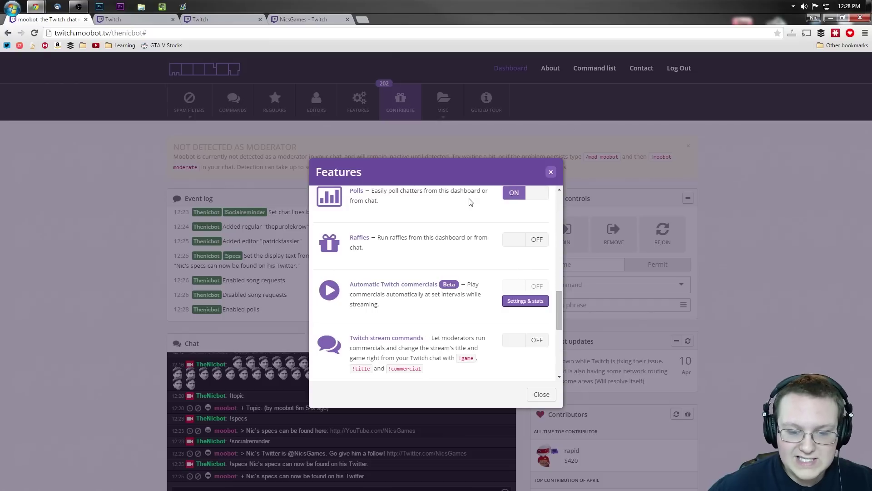
pyautogui.click(522, 194)
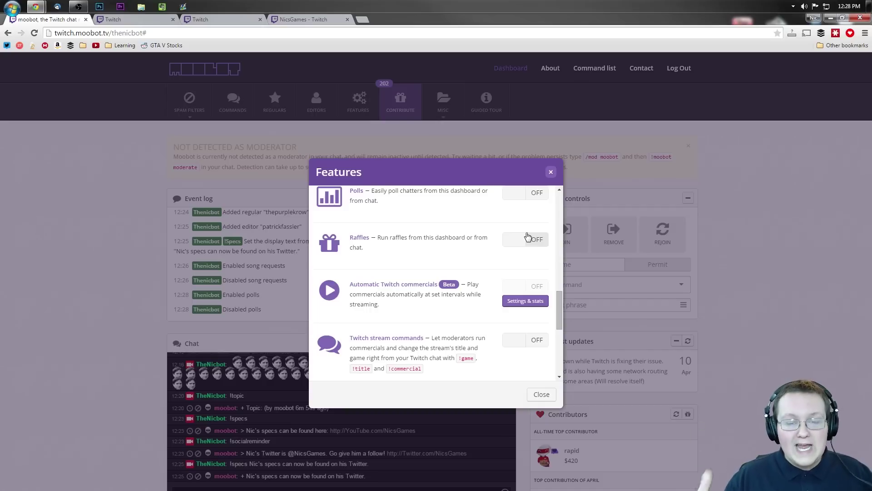
pyautogui.click(528, 236)
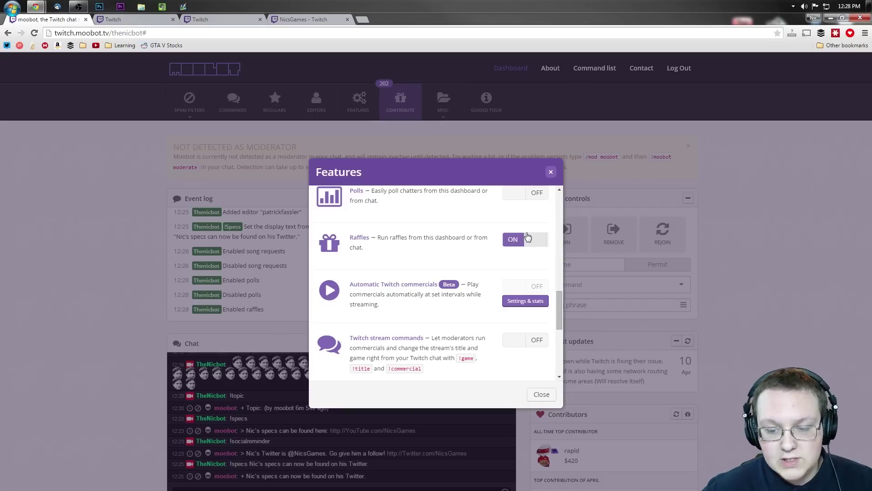
pyautogui.click(550, 172)
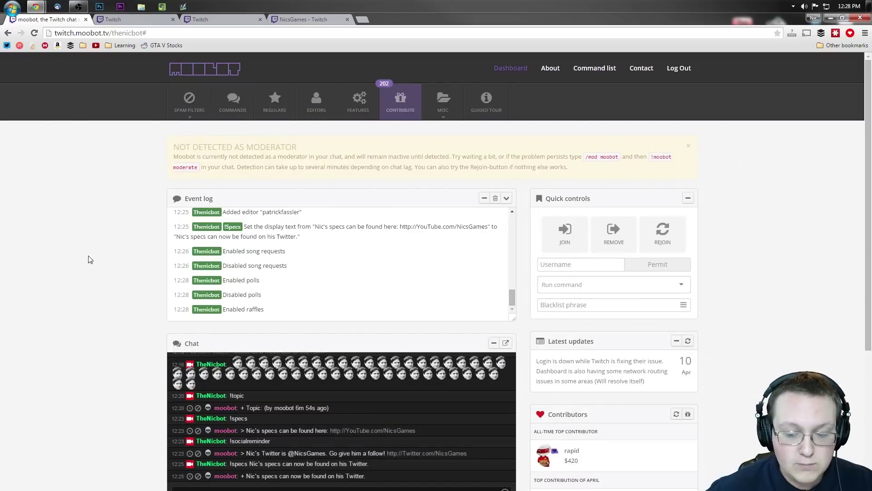
# Open a new raffle and enter it by sending '!raffle' in chat
pyautogui.scroll(-5, 87, 257)
pyautogui.click(221, 392)
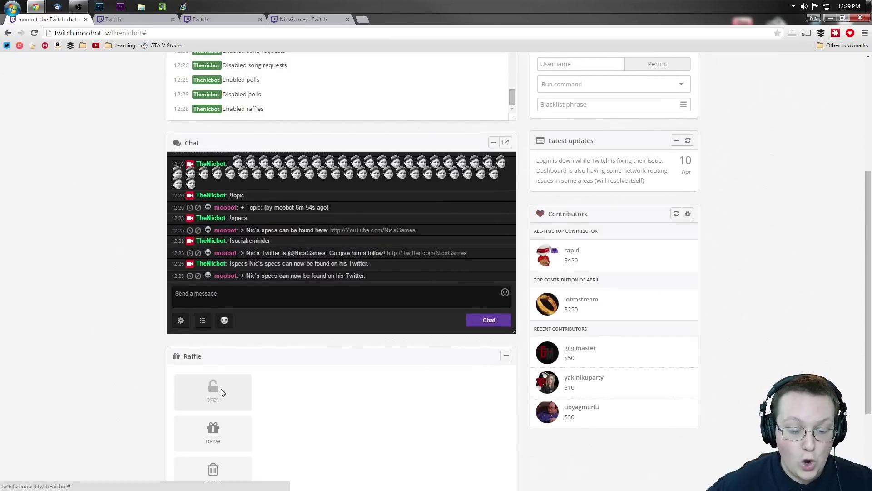
pyautogui.scroll(-3, 132, 374)
pyautogui.click(350, 177)
pyautogui.write('!raffle')
pyautogui.press('Return')
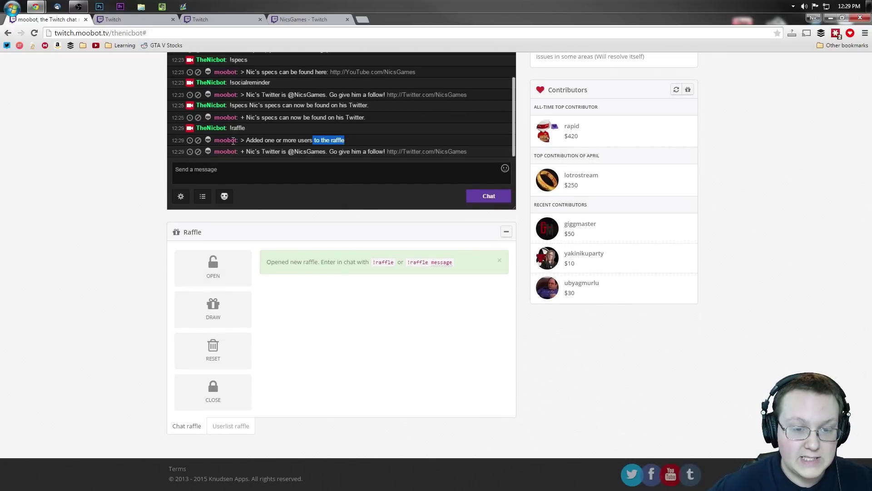
# Review the bot's raffle confirmation replies in chat, then draw a winner
pyautogui.tripleClick(290, 141)
pyautogui.moveTo(416, 140); pyautogui.dragTo(376, 152)
pyautogui.click(304, 141)
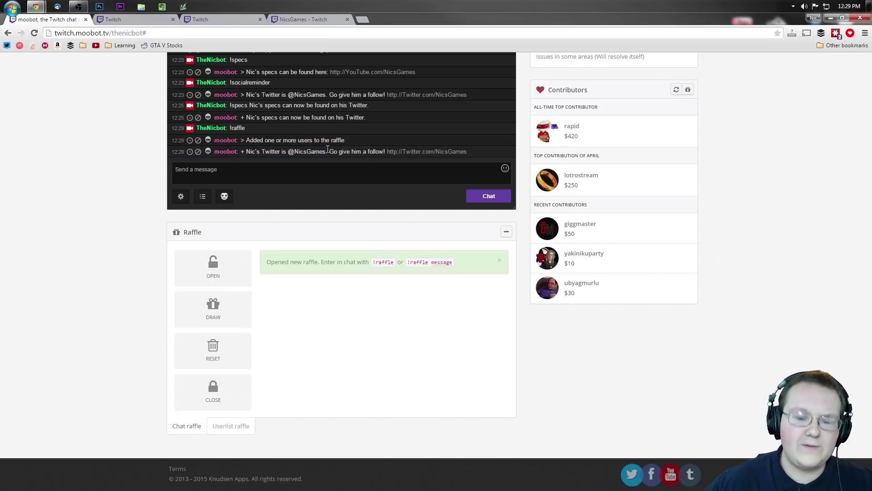
pyautogui.moveTo(317, 141); pyautogui.dragTo(312, 151)
pyautogui.click(250, 152)
pyautogui.moveTo(247, 151); pyautogui.dragTo(469, 150)
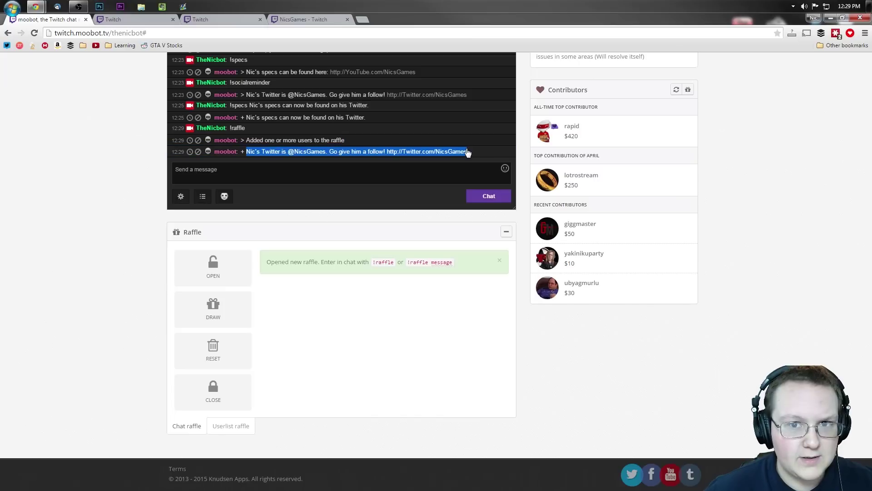
pyautogui.click(397, 278)
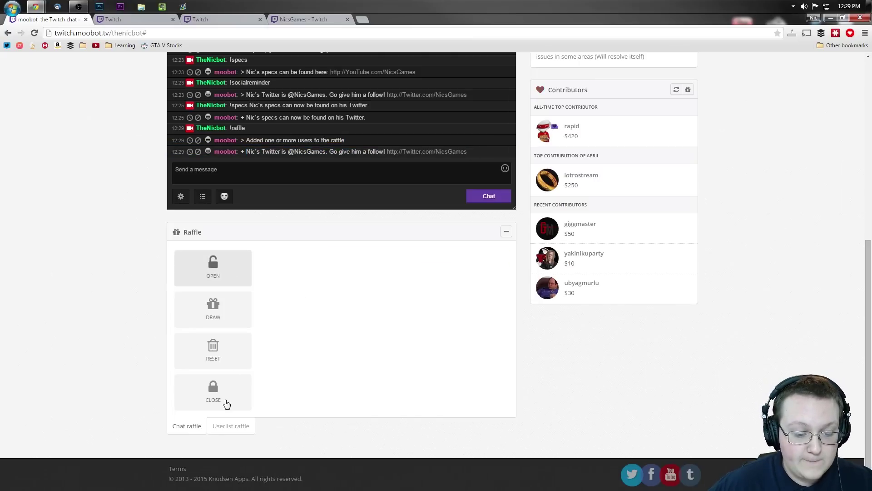
pyautogui.click(217, 318)
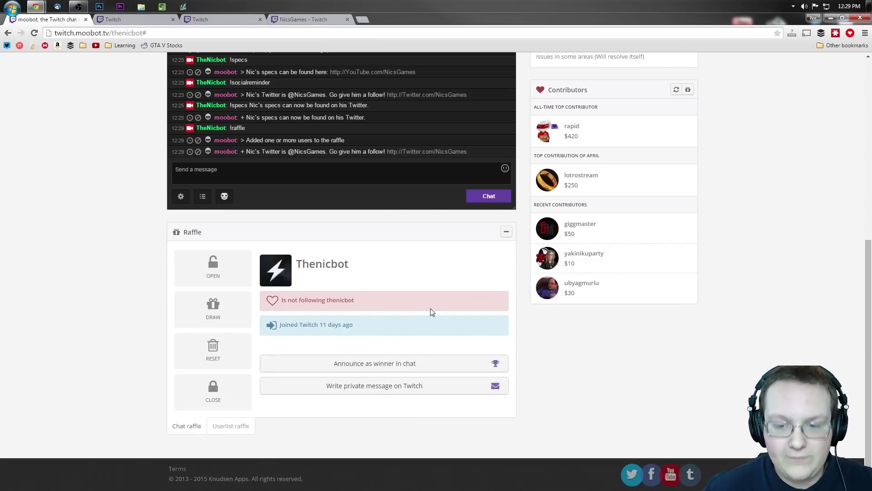
# Turn on the Shoutout chat command in the Features list and close it
pyautogui.scroll(3, 430, 309)
pyautogui.scroll(2, 409, 218)
pyautogui.scroll(3, 363, 91)
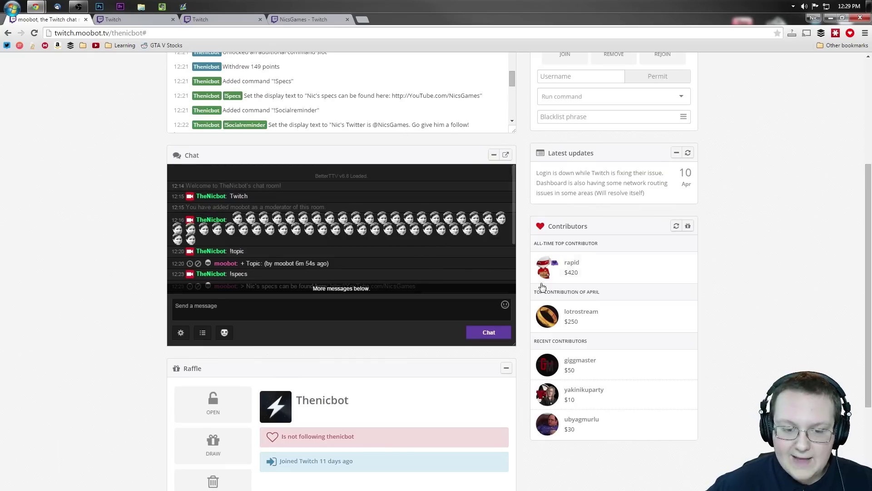
pyautogui.scroll(4, 750, 285)
pyautogui.click(361, 109)
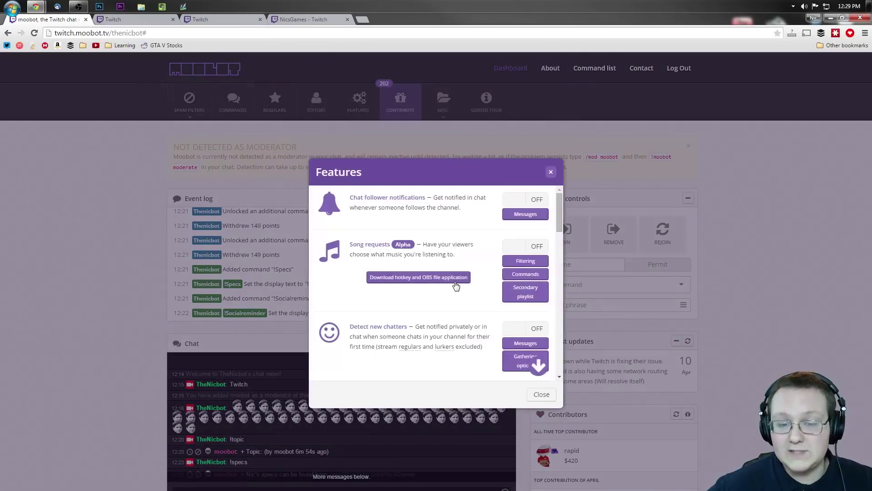
pyautogui.scroll(-3, 435, 255)
pyautogui.scroll(-8, 468, 276)
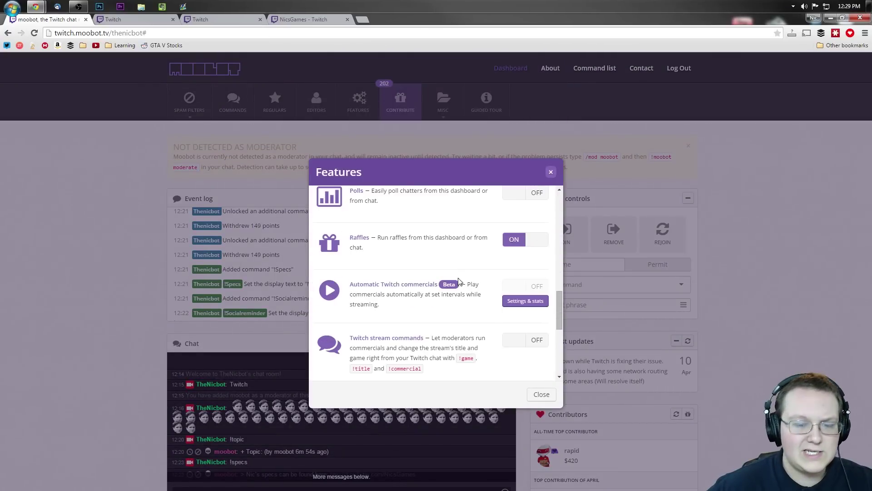
pyautogui.scroll(-1, 456, 277)
pyautogui.scroll(-1, 450, 282)
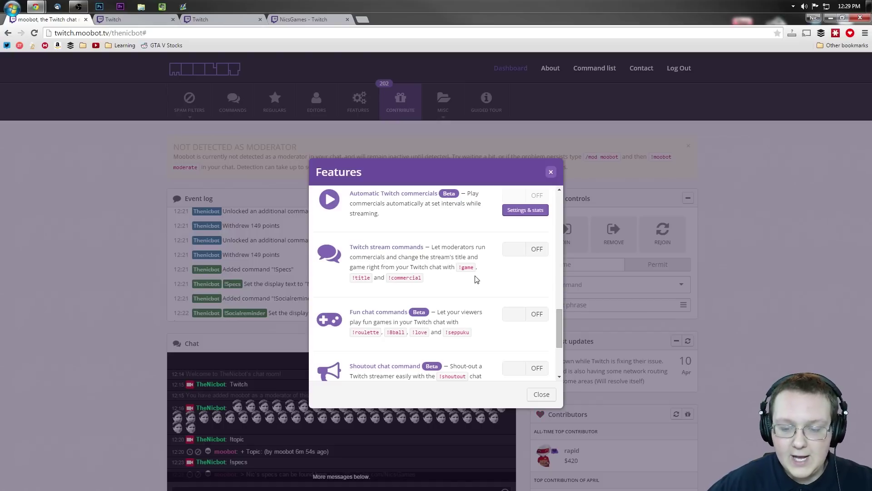
pyautogui.scroll(-1, 505, 275)
pyautogui.scroll(-1, 490, 300)
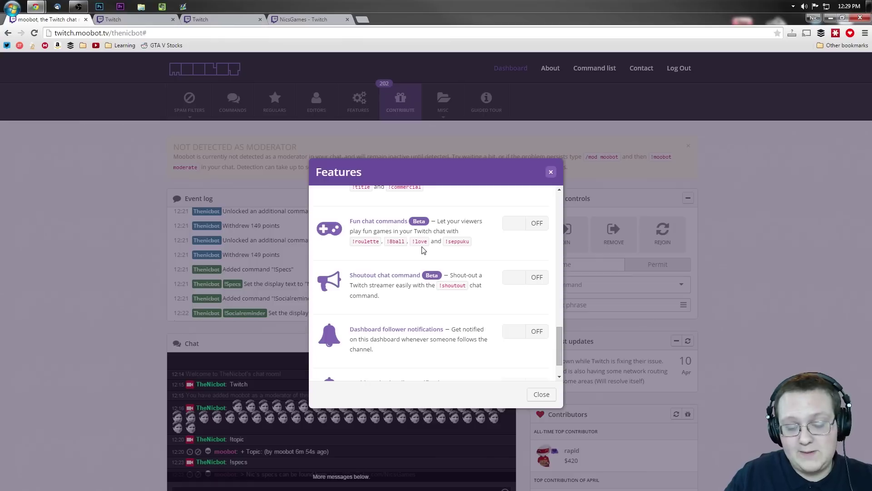
pyautogui.scroll(-1, 488, 335)
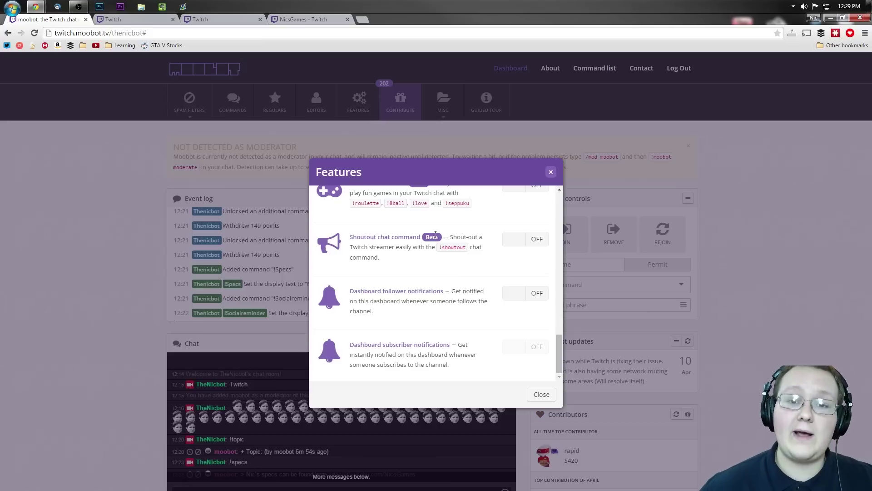
pyautogui.click(523, 237)
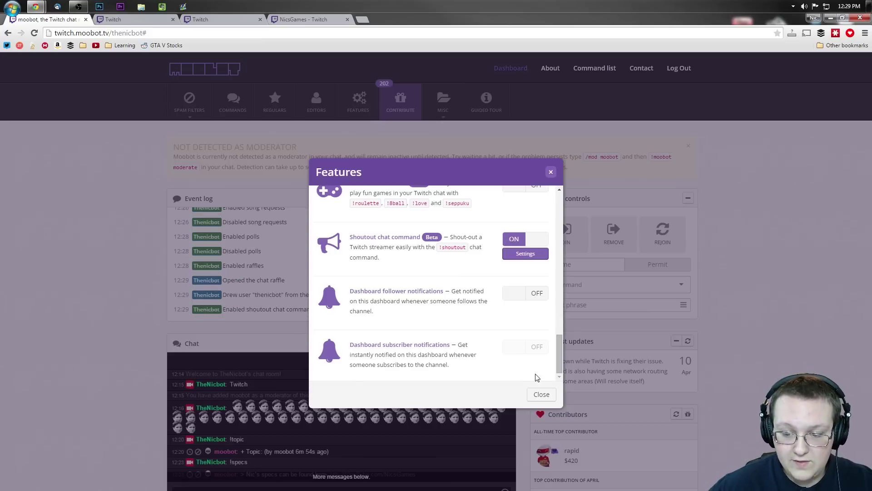
pyautogui.click(541, 394)
# Send '!shoutout NicsGames' in chat to test the bot's follow-link reply
pyautogui.scroll(-6, 285, 386)
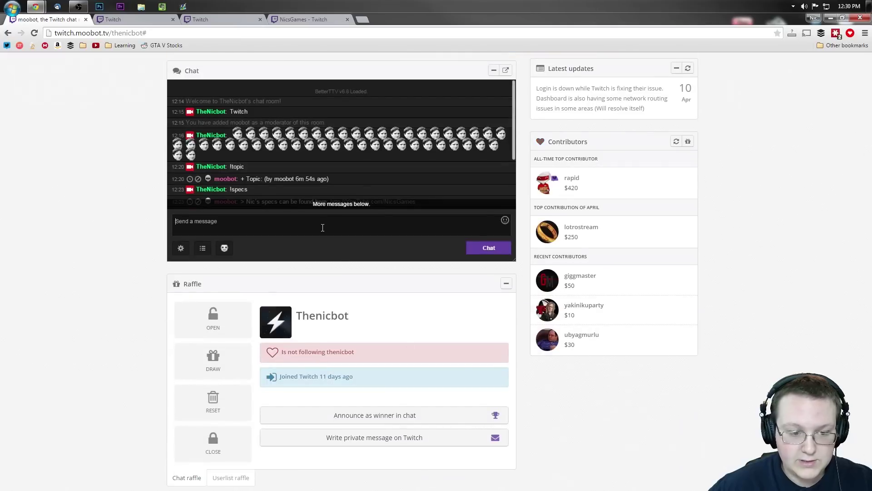
pyautogui.write('!shoutout ')
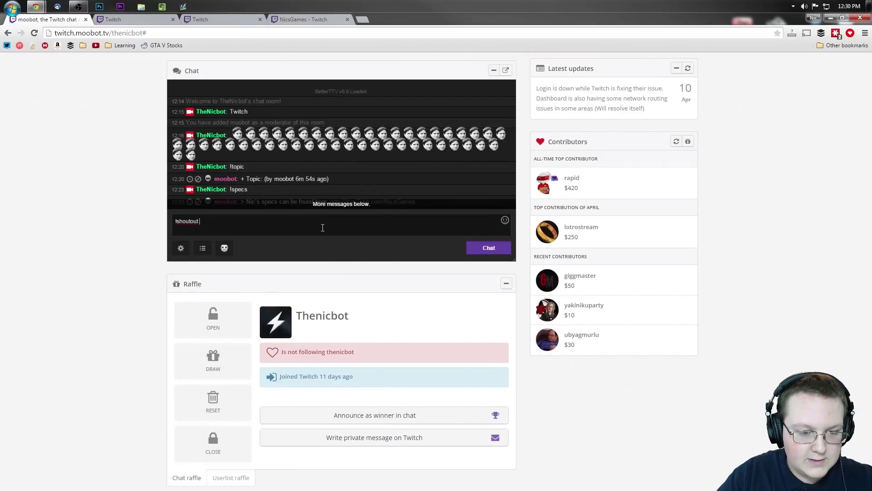
pyautogui.write('NicsGames')
pyautogui.press('Return')
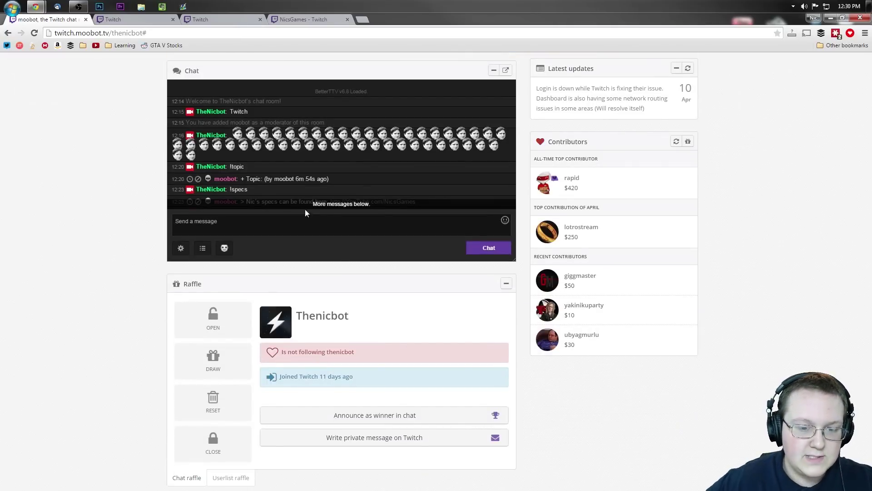
pyautogui.scroll(-3, 317, 159)
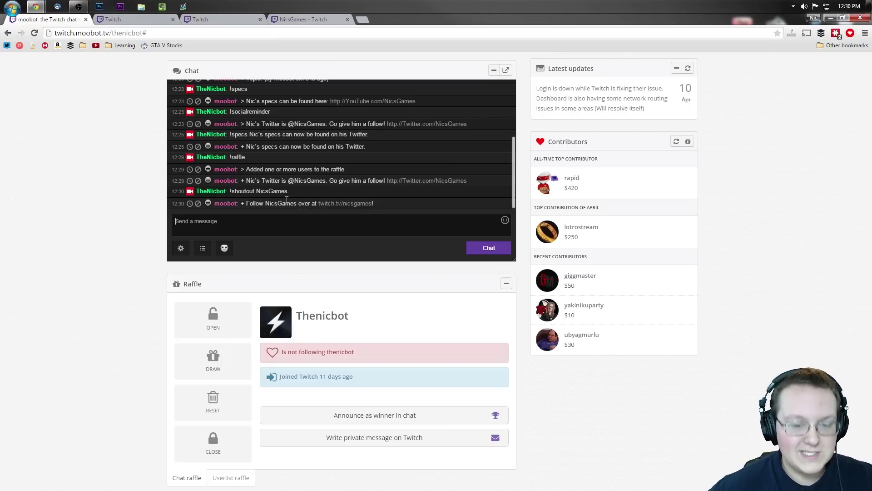
pyautogui.scroll(6, 100, 159)
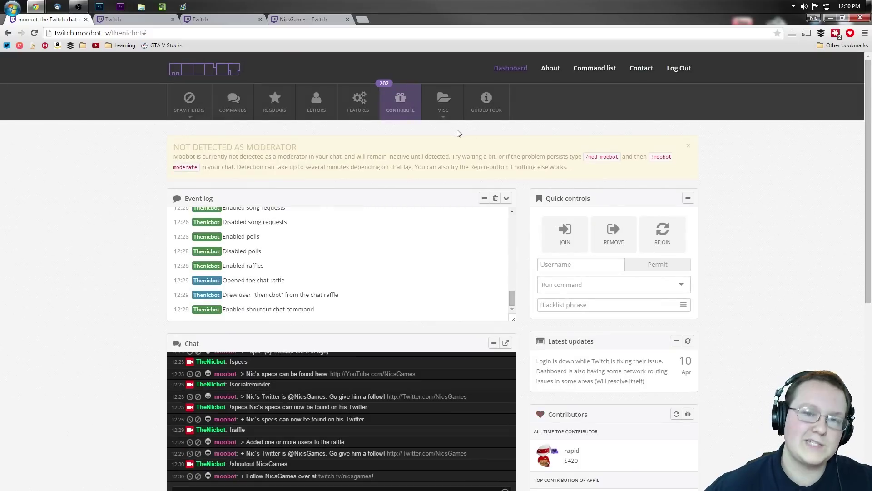
# Switch on Dashboard follower notifications, close Features, then open and dismiss the MISC dropdown
pyautogui.click(359, 102)
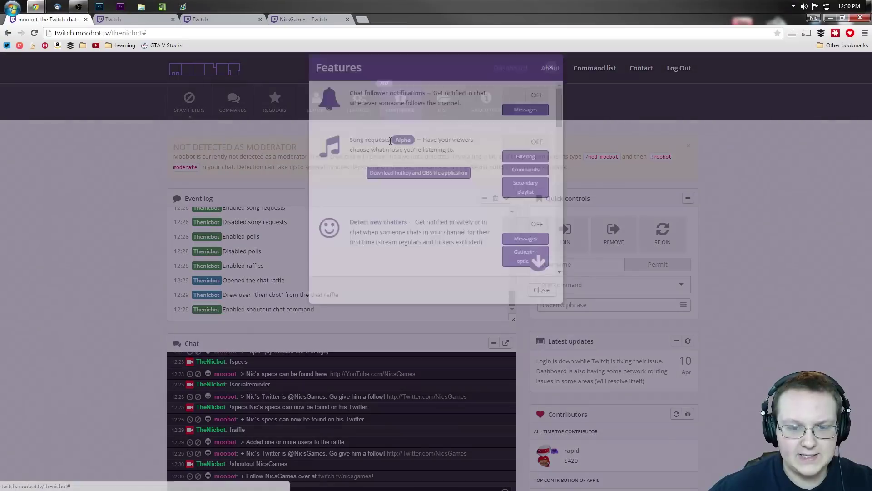
pyautogui.scroll(-2, 445, 258)
pyautogui.scroll(-6, 452, 268)
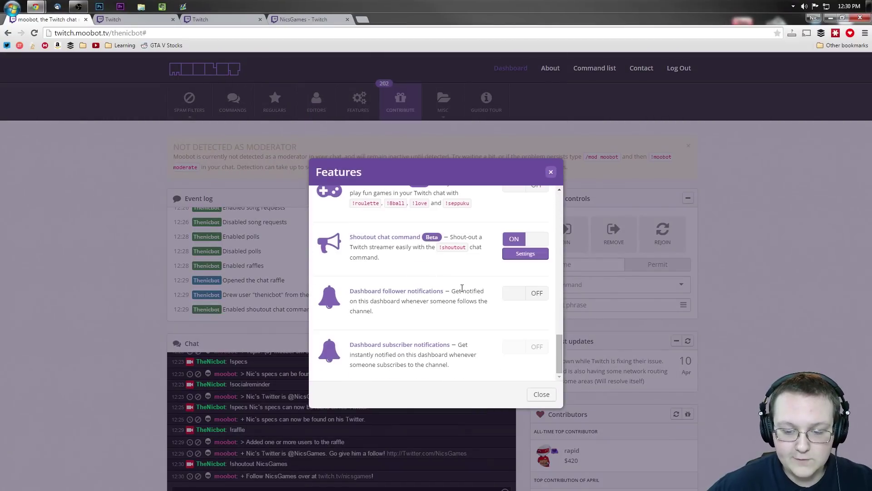
pyautogui.click(541, 294)
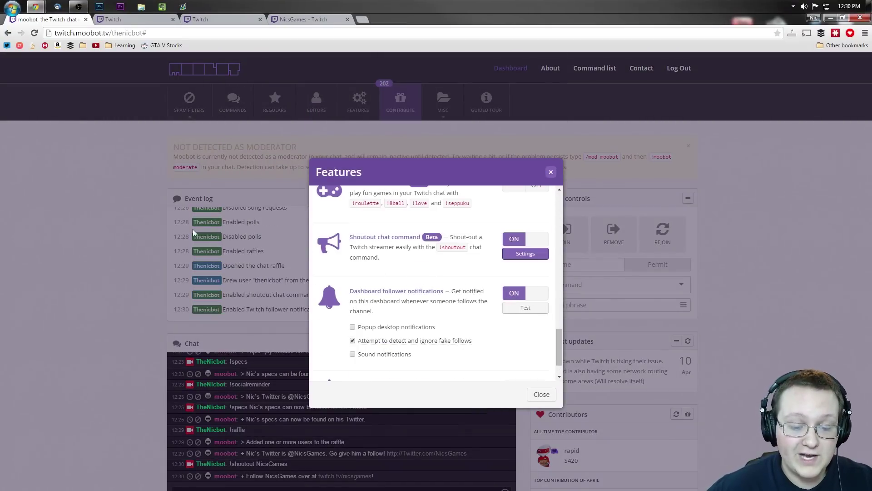
pyautogui.scroll(-1, 483, 288)
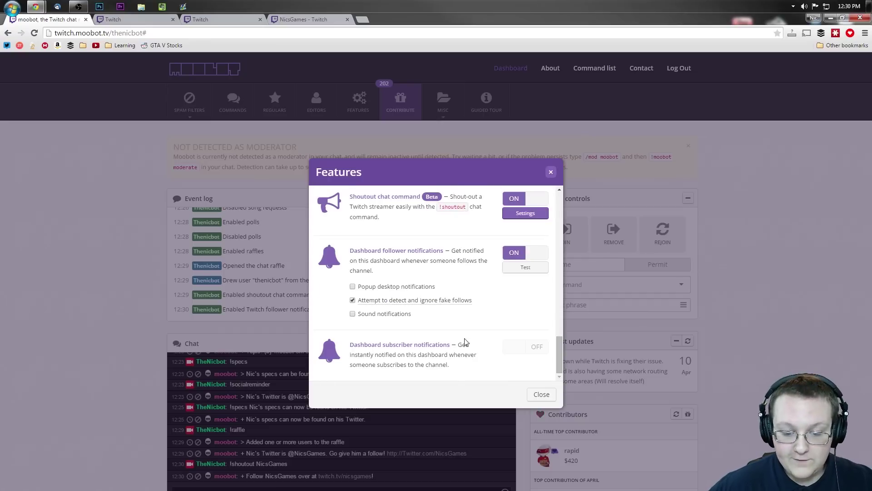
pyautogui.click(550, 173)
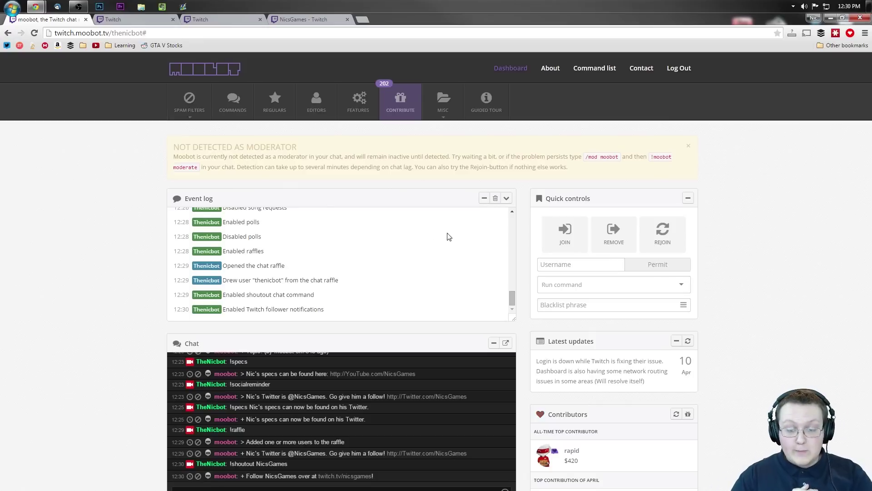
pyautogui.click(441, 109)
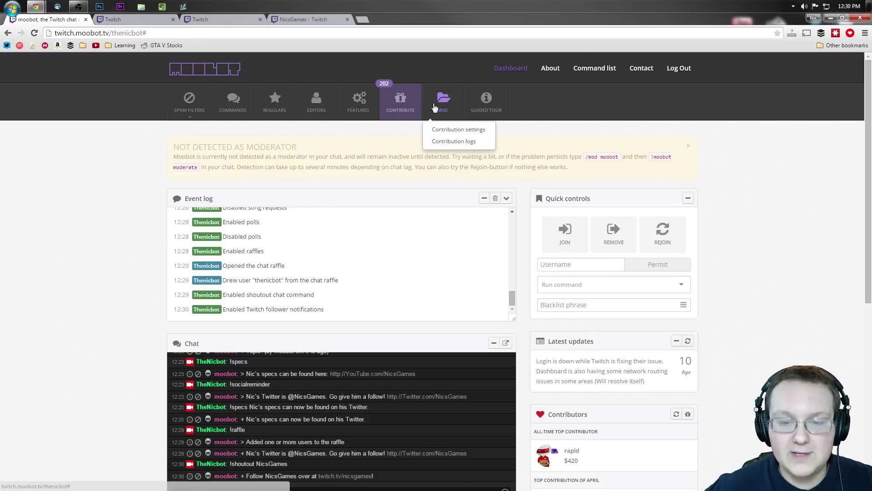
pyautogui.click(391, 149)
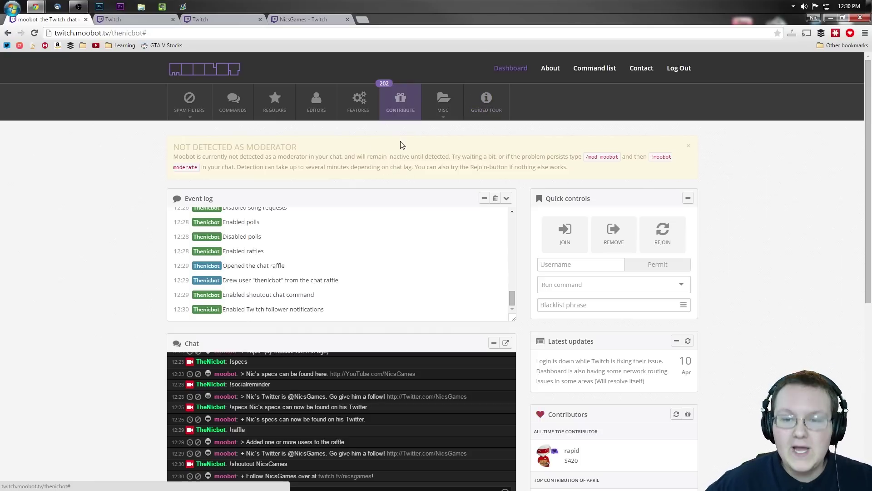